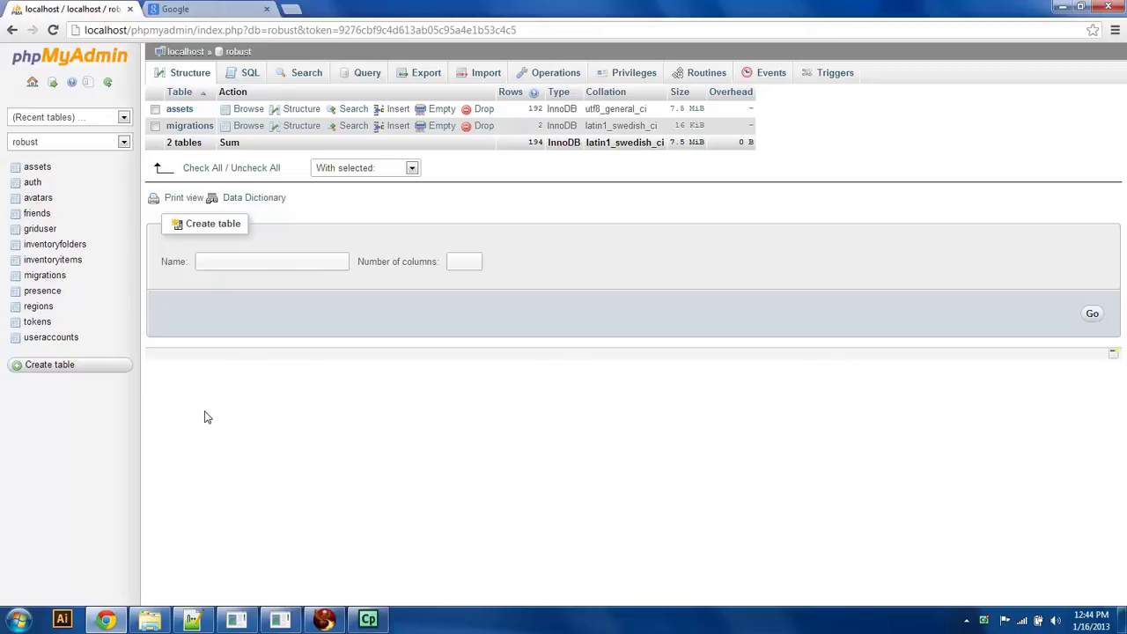
Step: Bring the OpenSim server console to the front from the taskbar
{"action": "left_click", "coordinate": [281, 620]}
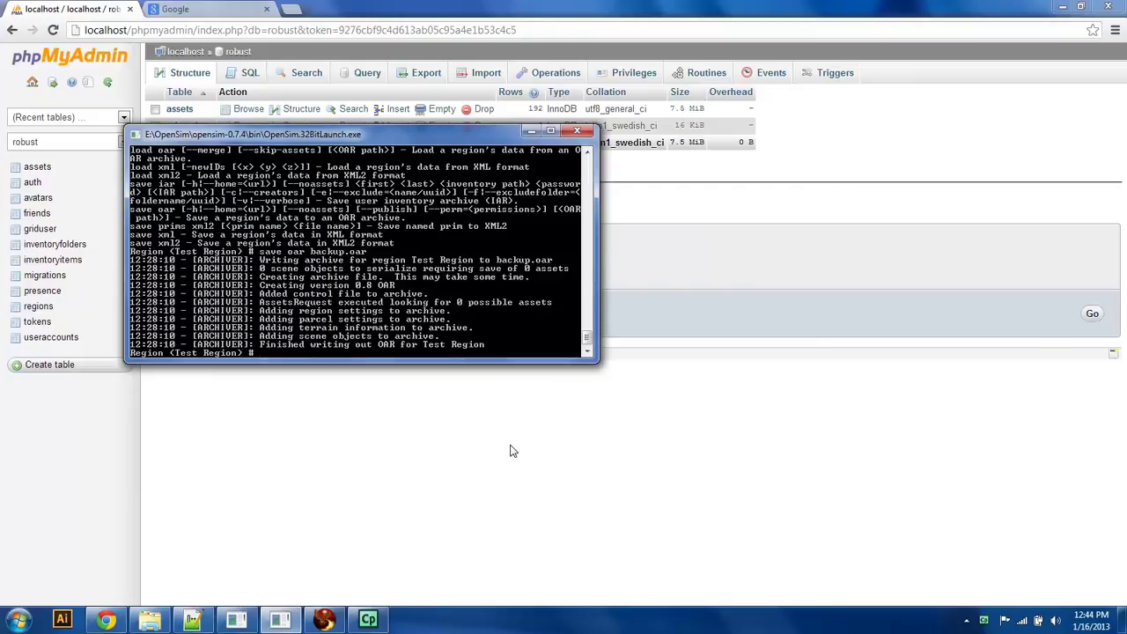
Step: Archive the Test Region to backup1.oar with 'save oar backup1.oar'
{"action": "type", "text": "save oar backup1.oar"}
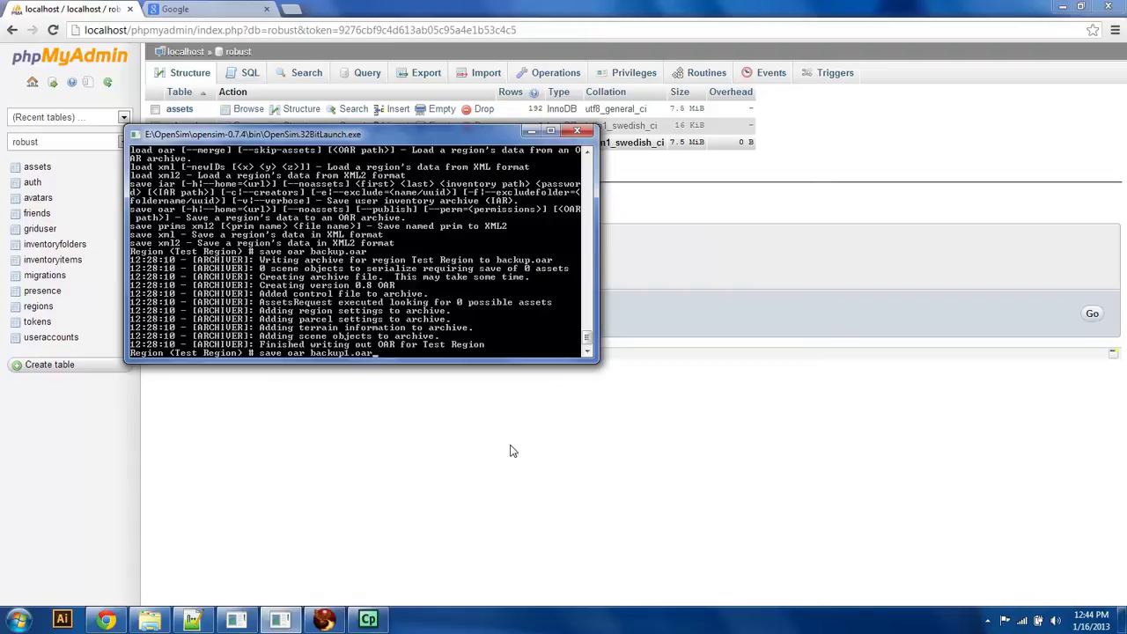
{"action": "key", "text": "Return"}
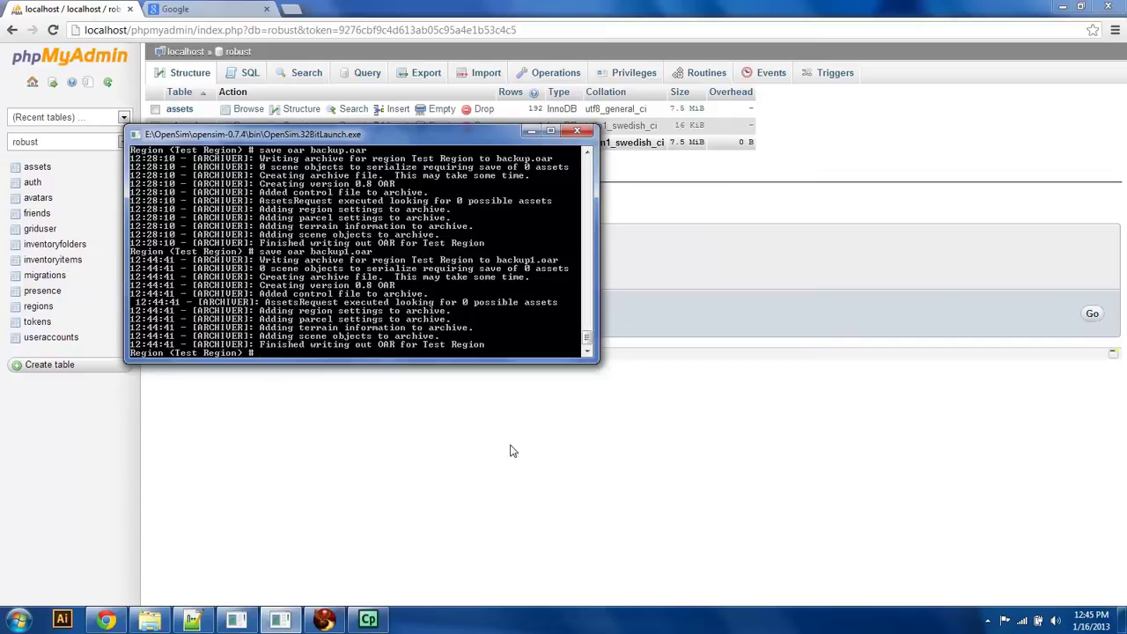
Step: Load Test Region from backup1.oar, retrying after the misspelled 'bacup1.oar' is not found
{"action": "type", "text": "load oar bacup1.oar"}
{"action": "key", "text": "Return"}
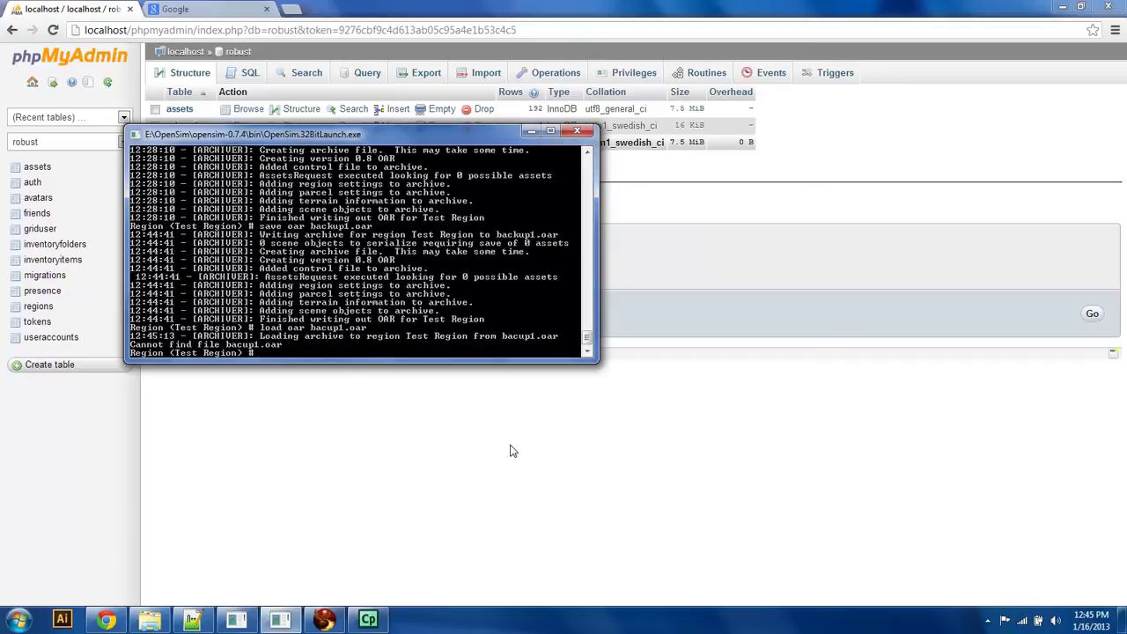
{"action": "type", "text": "load oar backup1.oar"}
{"action": "key", "text": "Return"}
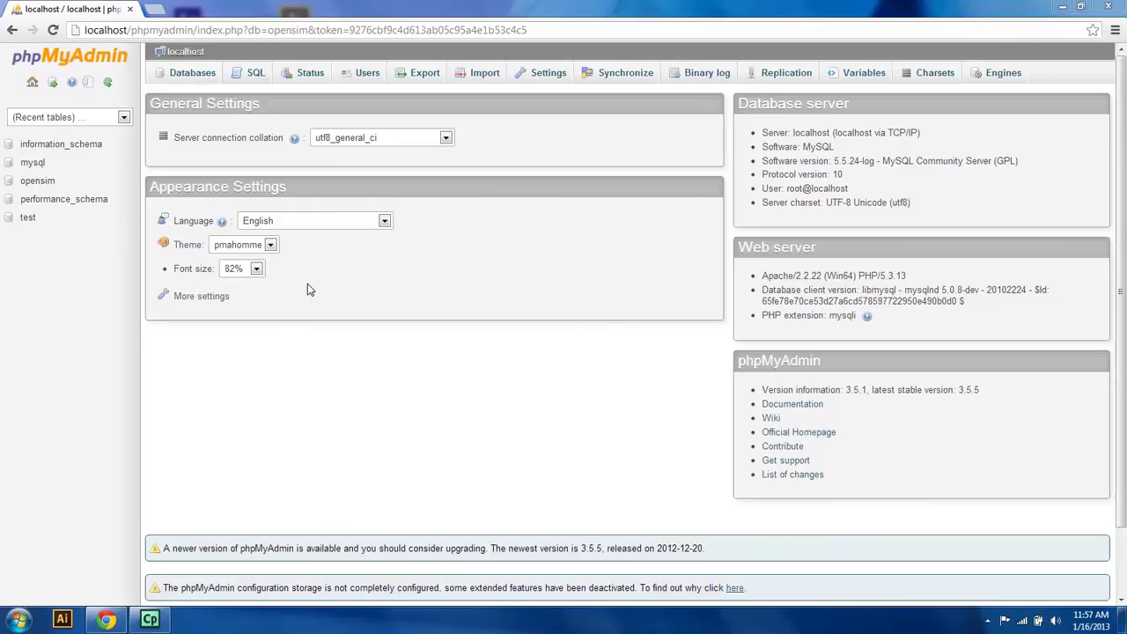
{"action": "left_click", "coordinate": [987, 620]}
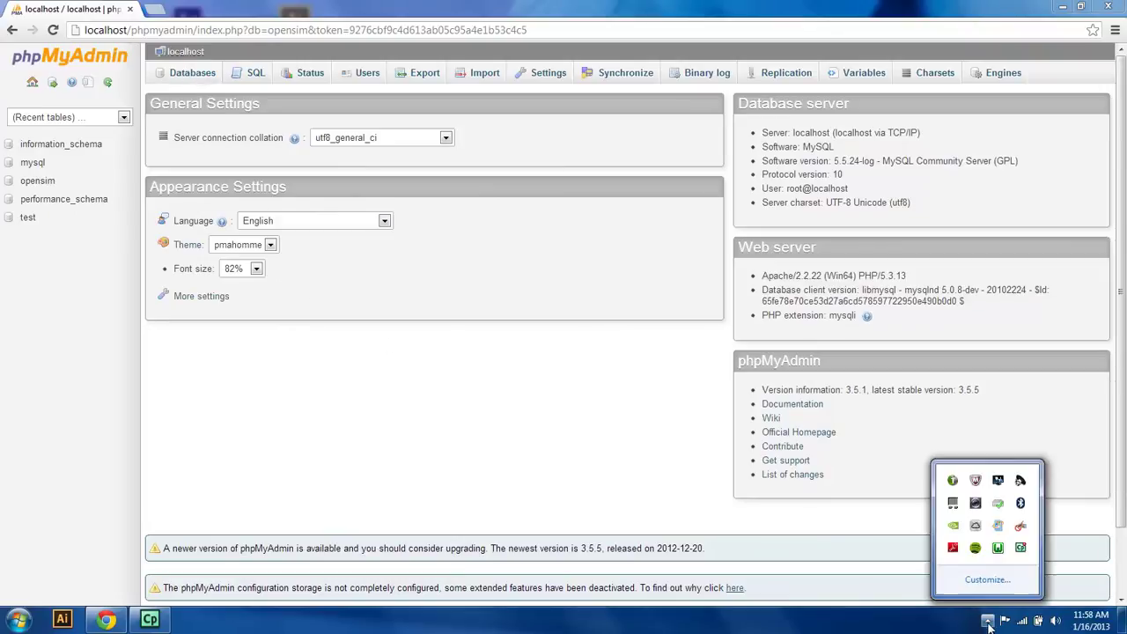
{"action": "left_click", "coordinate": [1000, 548]}
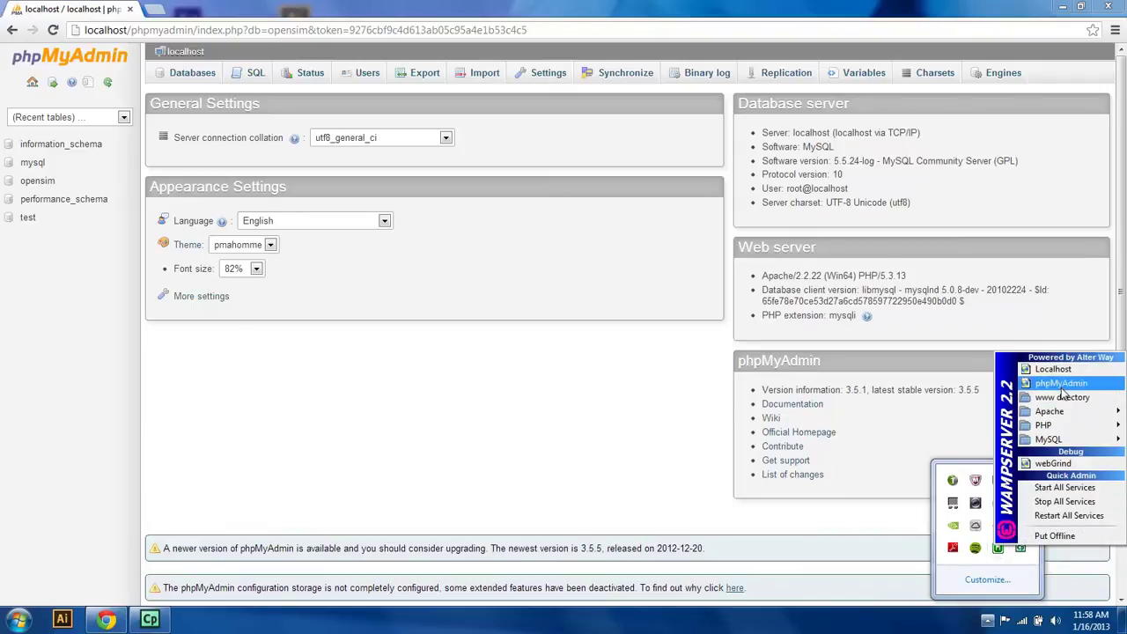
{"action": "left_click", "coordinate": [837, 527]}
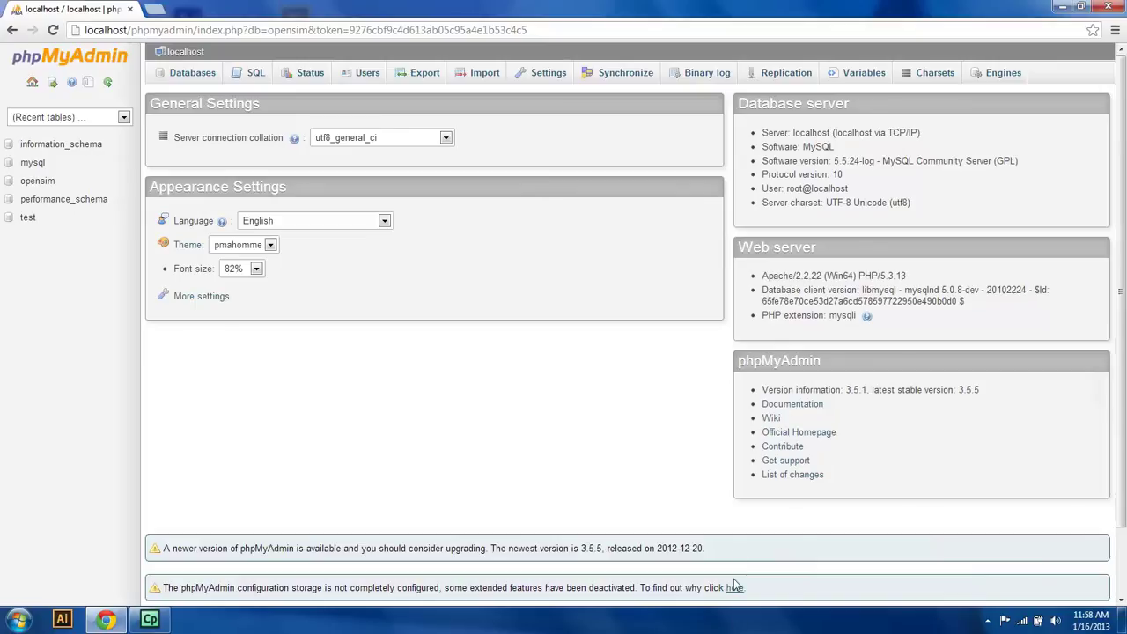
Step: Create a database named 'robust', then view the server's Users overview
{"action": "left_click", "coordinate": [189, 75]}
{"action": "left_click", "coordinate": [220, 177]}
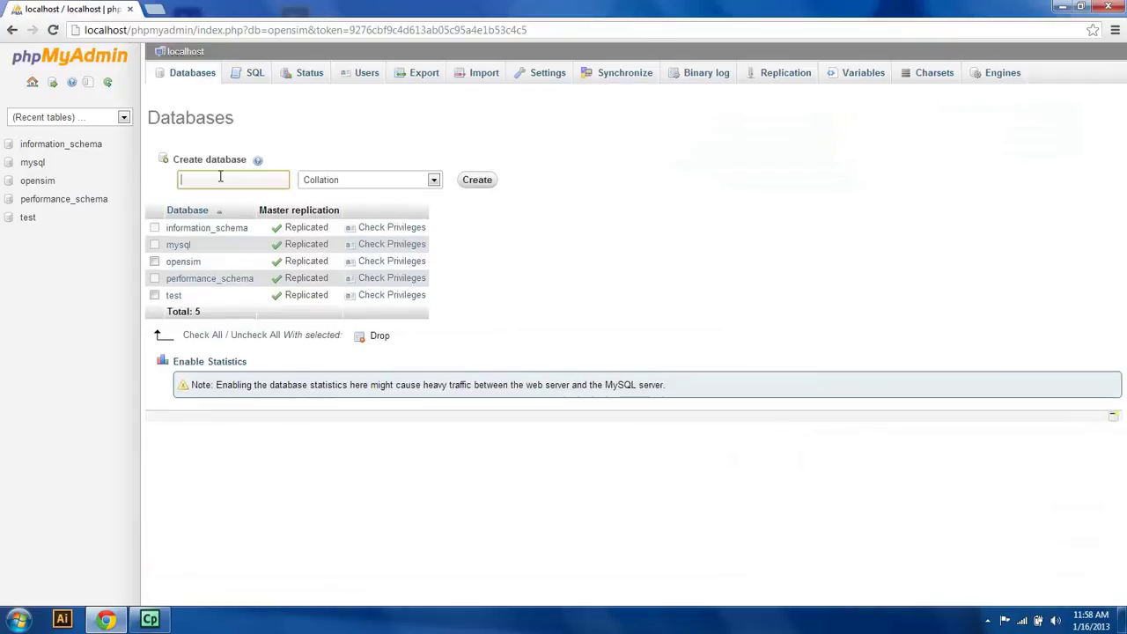
{"action": "type", "text": "robust"}
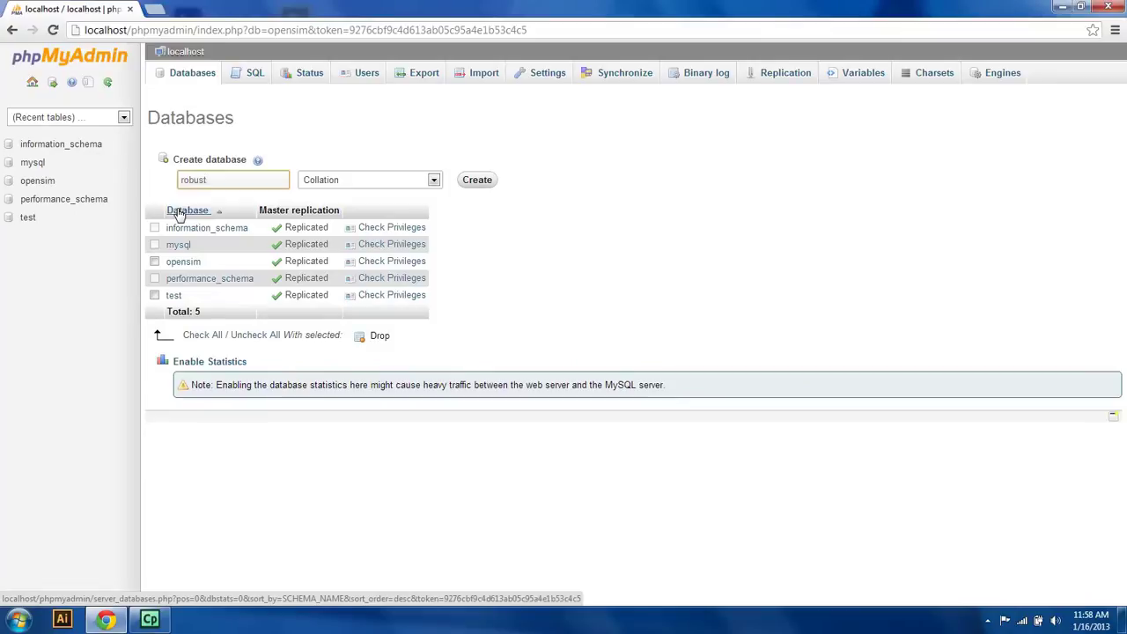
{"action": "left_click", "coordinate": [487, 183]}
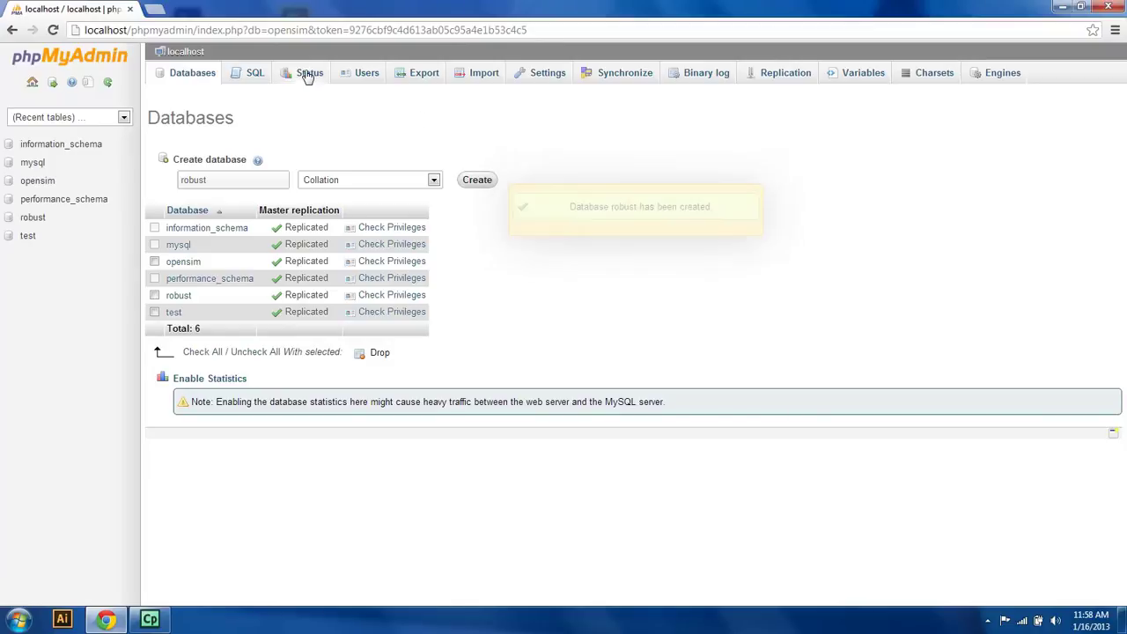
{"action": "left_click", "coordinate": [367, 78]}
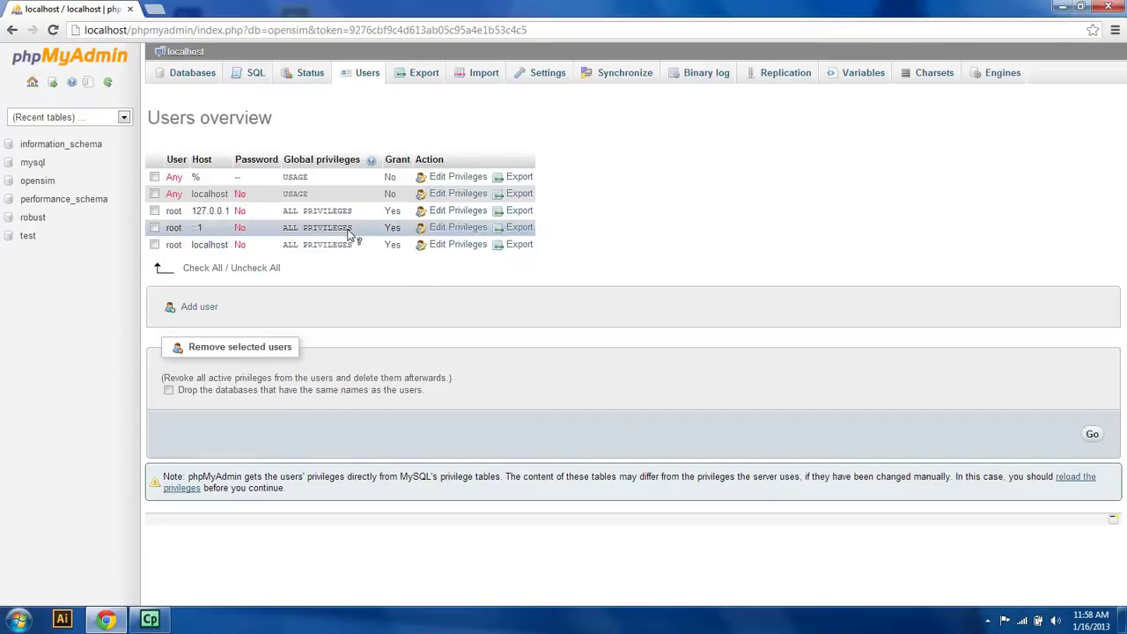
Step: Add a MySQL user 'opensim' restricted to the local host, with its password entered twice
{"action": "left_click", "coordinate": [210, 309]}
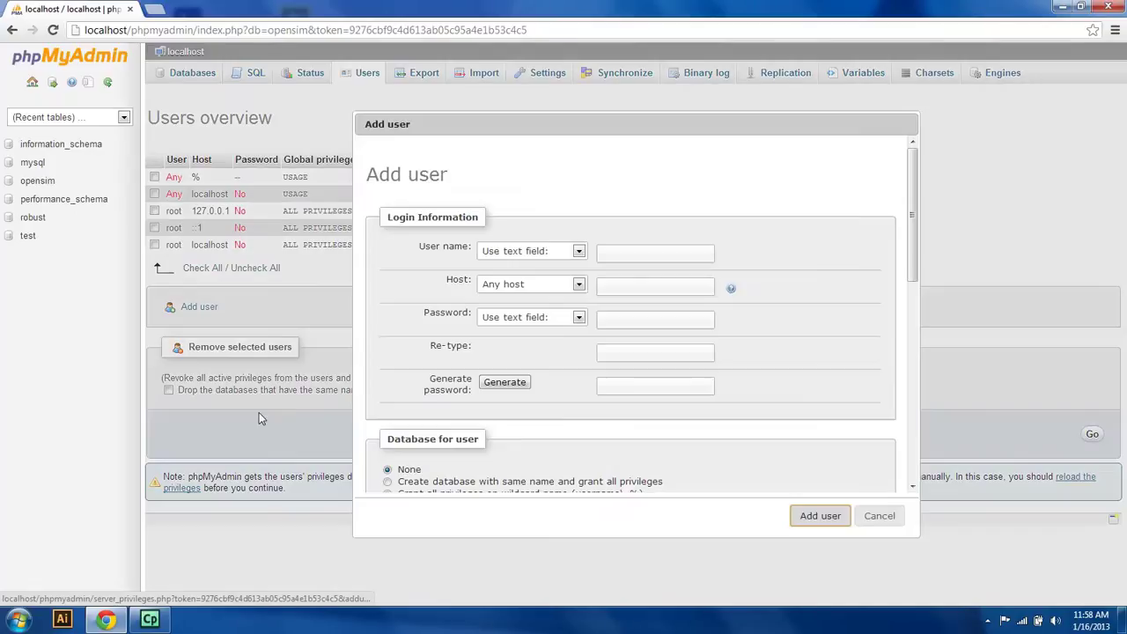
{"action": "left_click", "coordinate": [616, 254]}
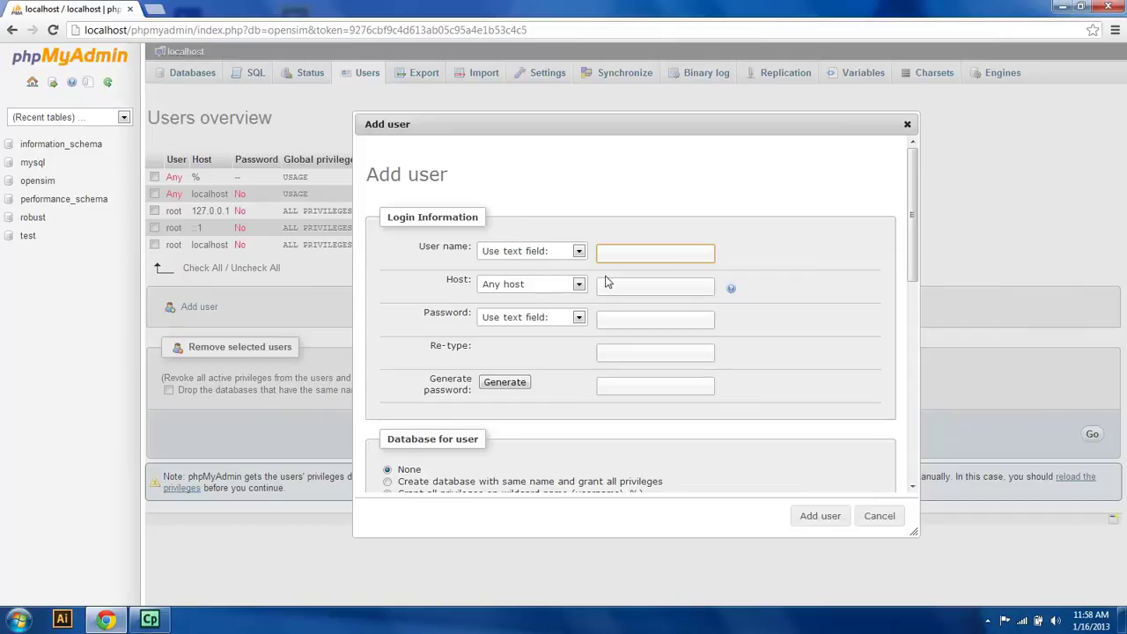
{"action": "type", "text": "opensim"}
{"action": "left_click", "coordinate": [579, 284]}
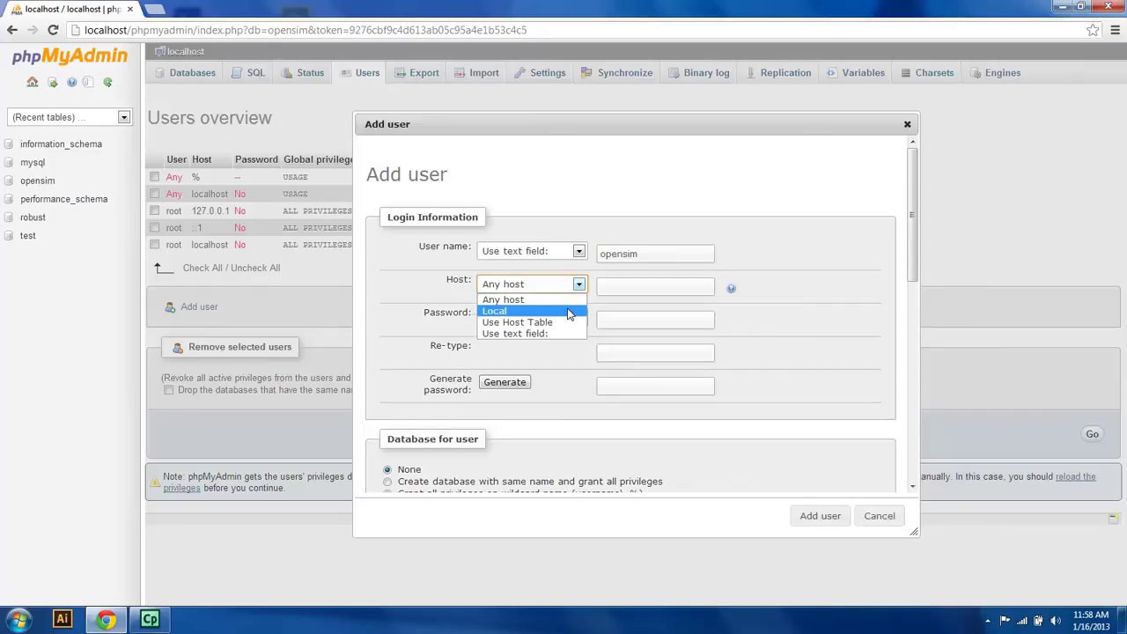
{"action": "left_click", "coordinate": [569, 313]}
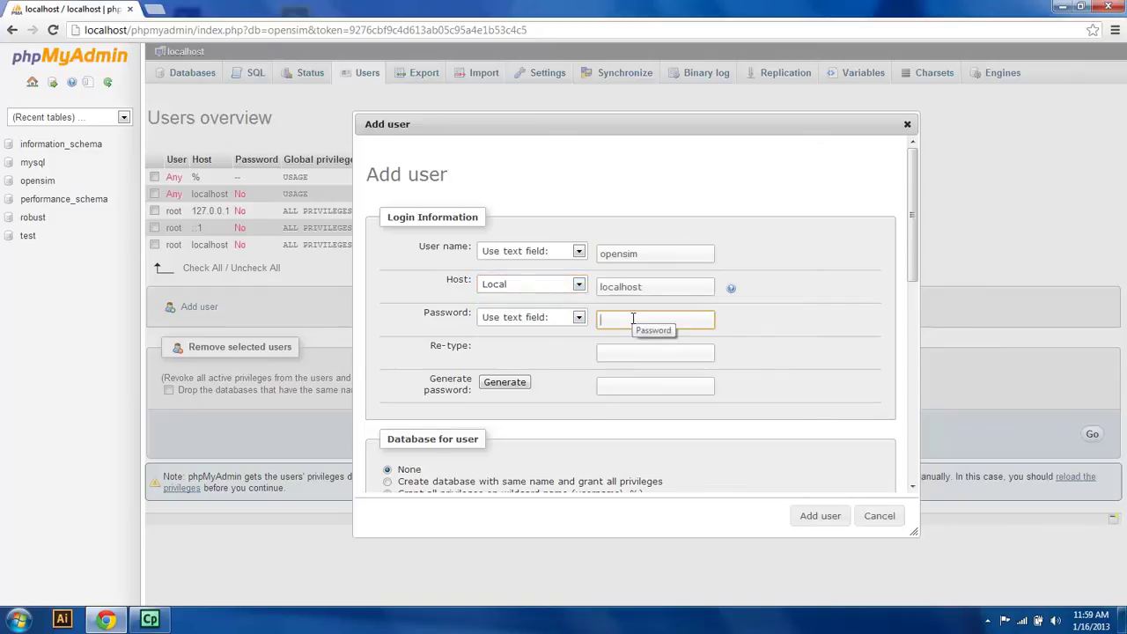
{"action": "type", "text": "opens"}
{"action": "left_click", "coordinate": [632, 349]}
{"action": "type", "text": "op"}
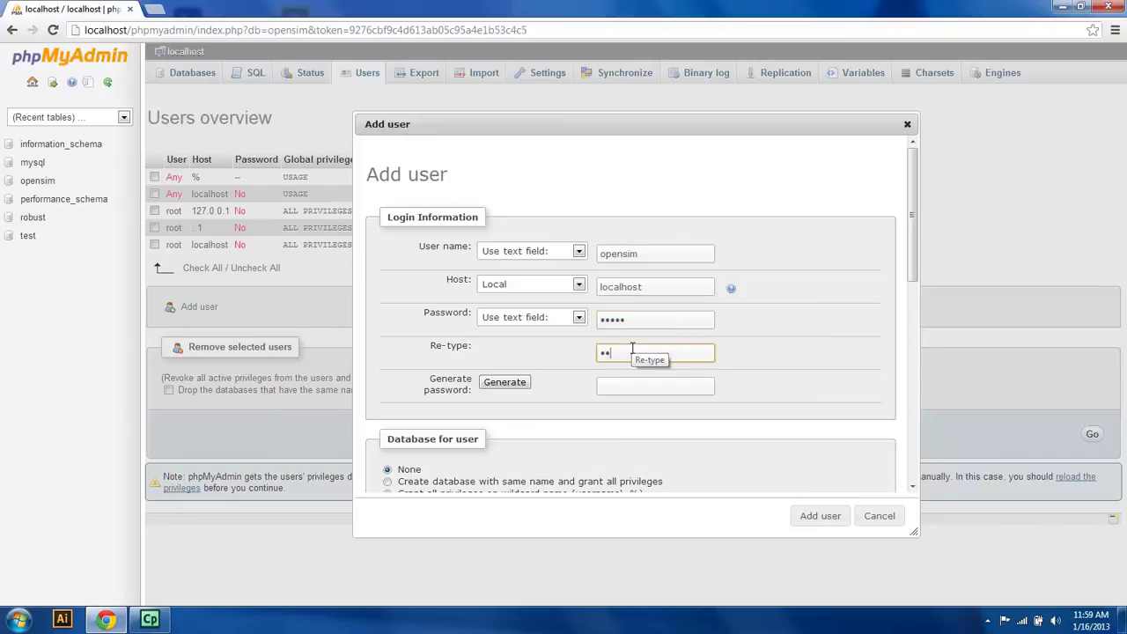
{"action": "type", "text": "ens"}
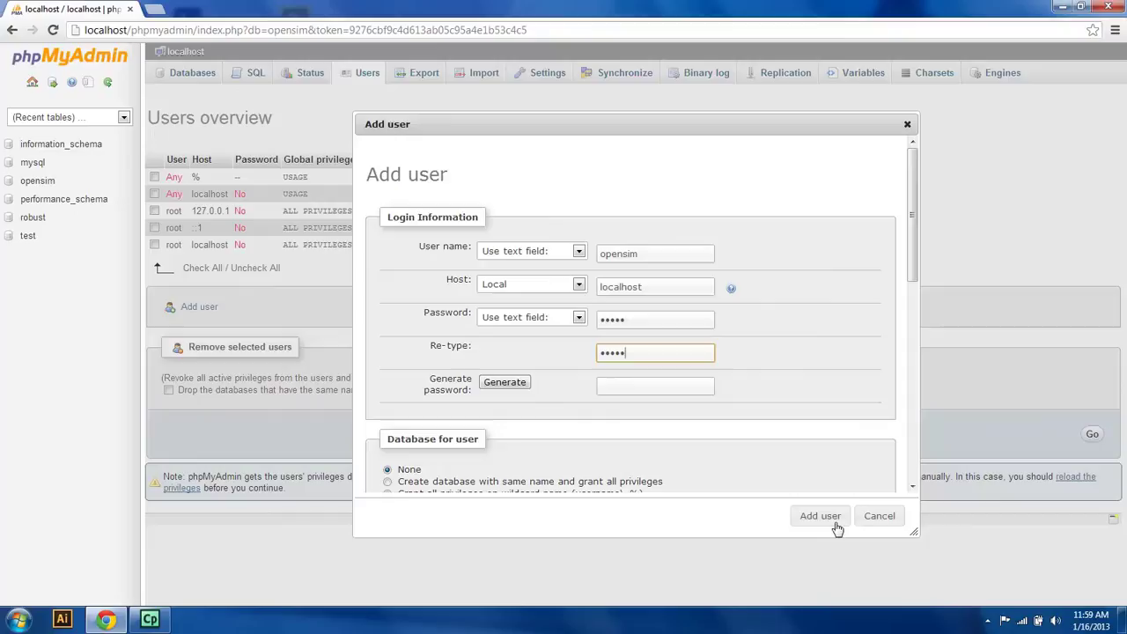
{"action": "left_click", "coordinate": [819, 517]}
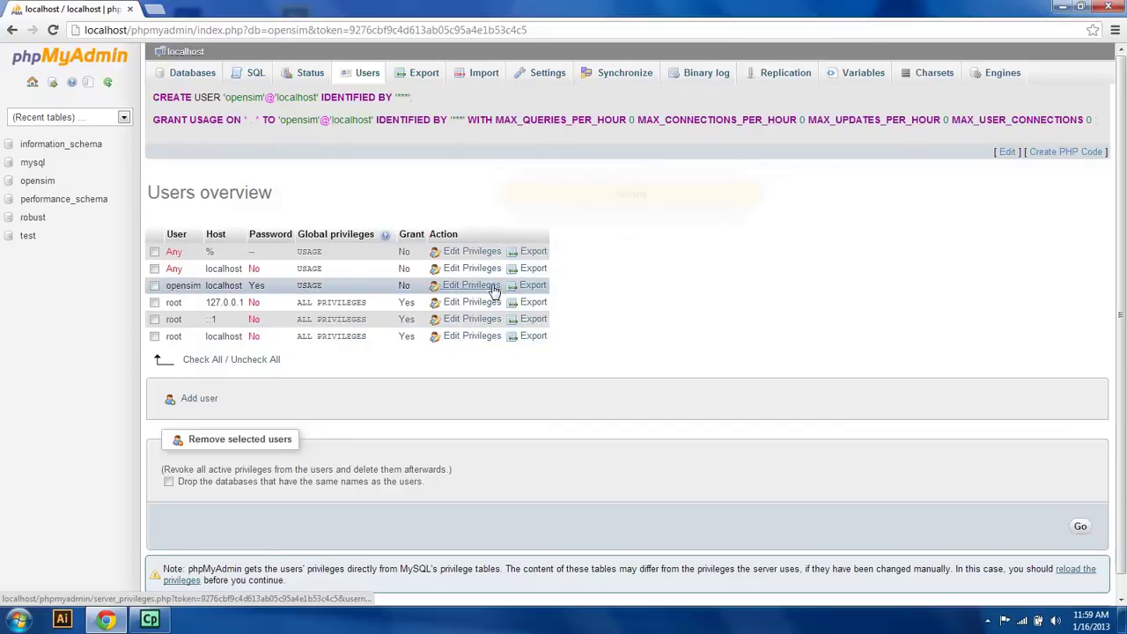
Step: Grant opensim@localhost every global privilege with Check All and save
{"action": "left_click", "coordinate": [496, 339]}
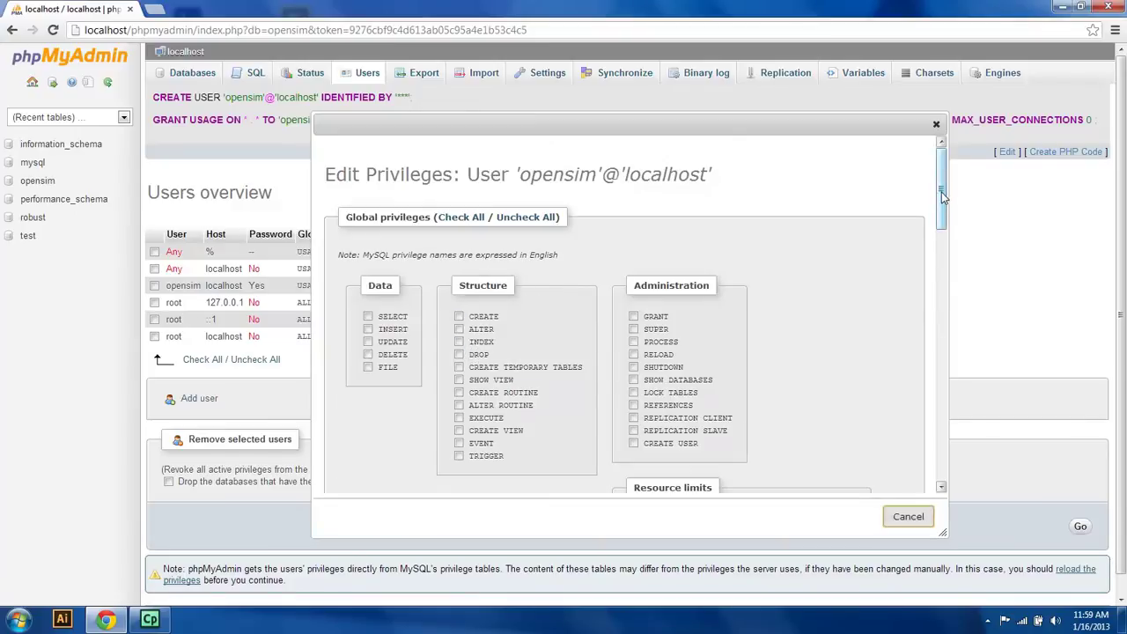
{"action": "left_click", "coordinate": [465, 218]}
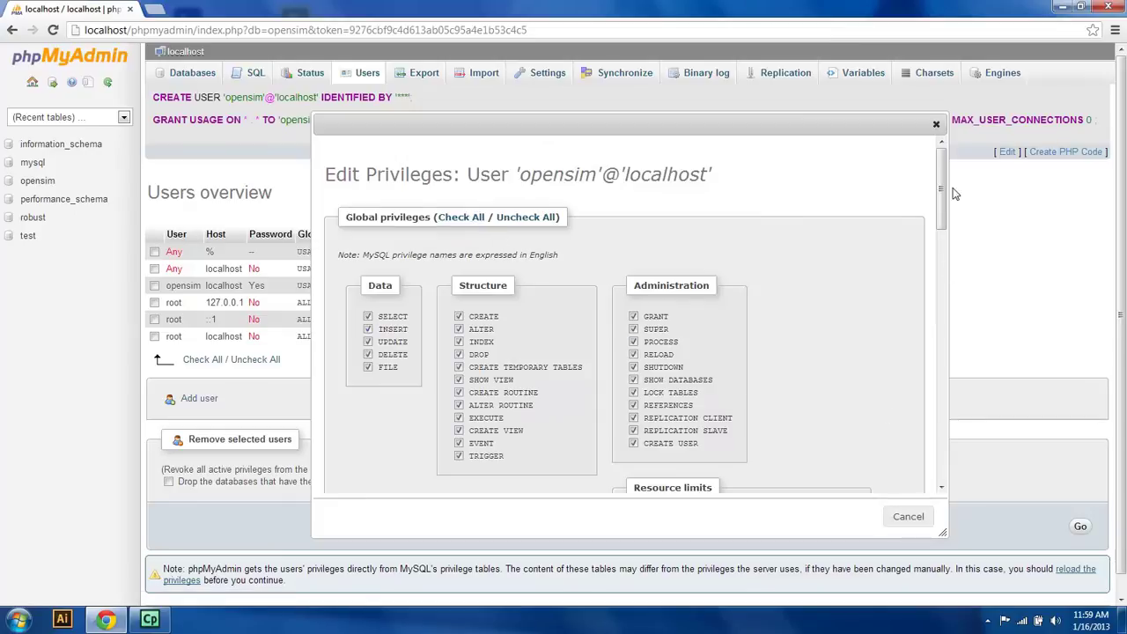
{"action": "left_click_drag", "start_coordinate": [942, 201], "coordinate": [955, 256]}
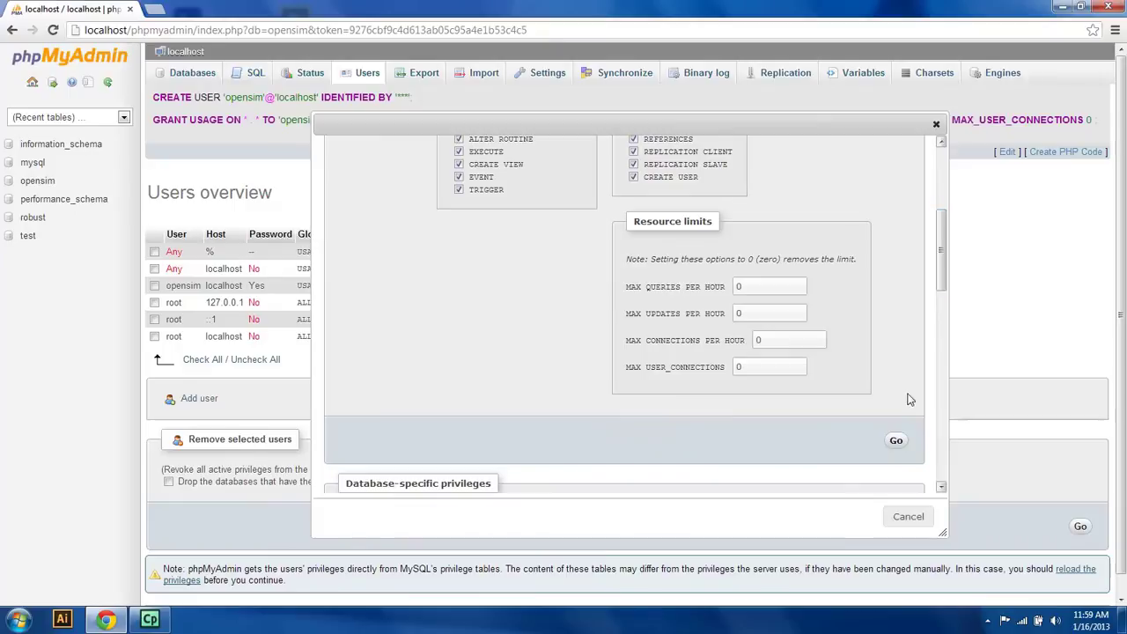
{"action": "left_click", "coordinate": [896, 440]}
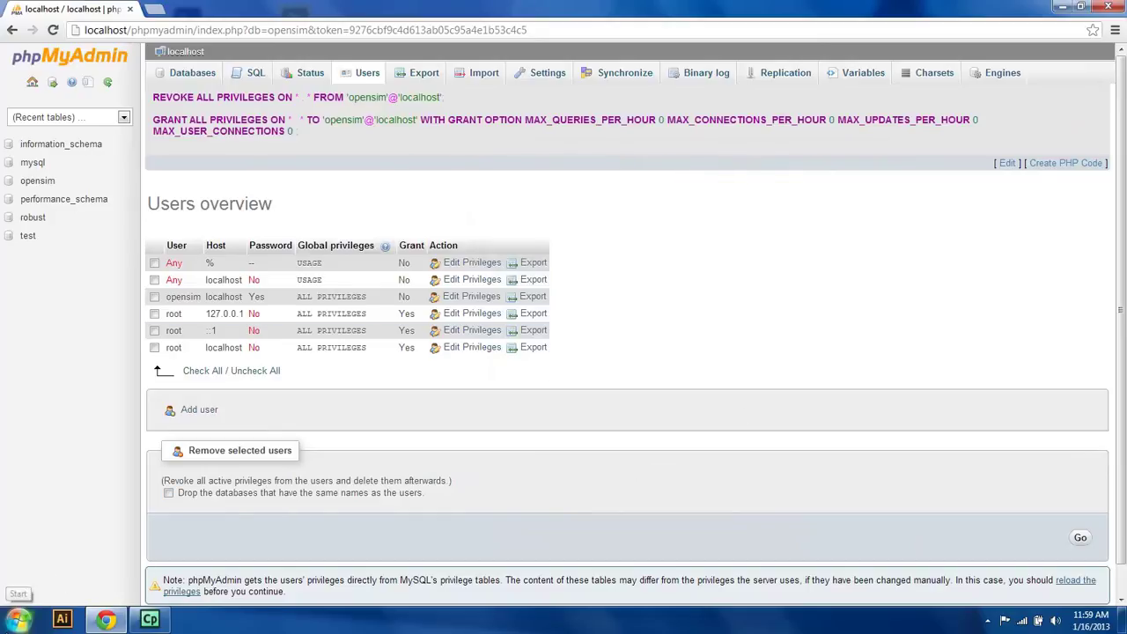
Step: Browse to Media (E:) > OpenSim > opensim-0.7.4 > bin and maximize the window
{"action": "left_click", "coordinate": [17, 620]}
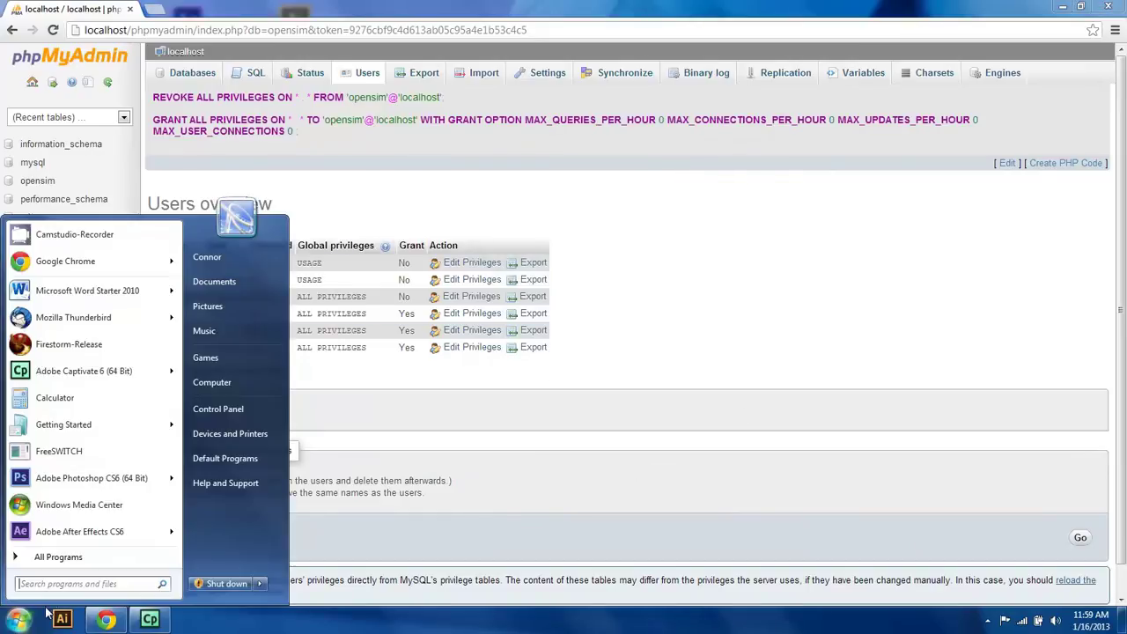
{"action": "left_click", "coordinate": [223, 383]}
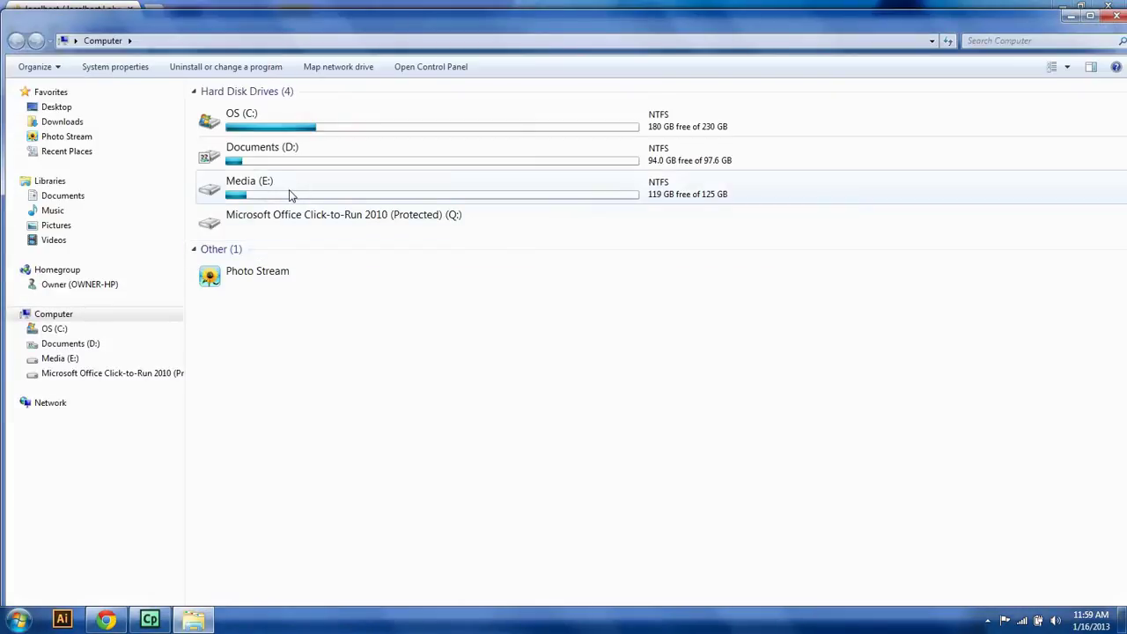
{"action": "double_click", "coordinate": [292, 194]}
{"action": "left_click", "coordinate": [281, 187]}
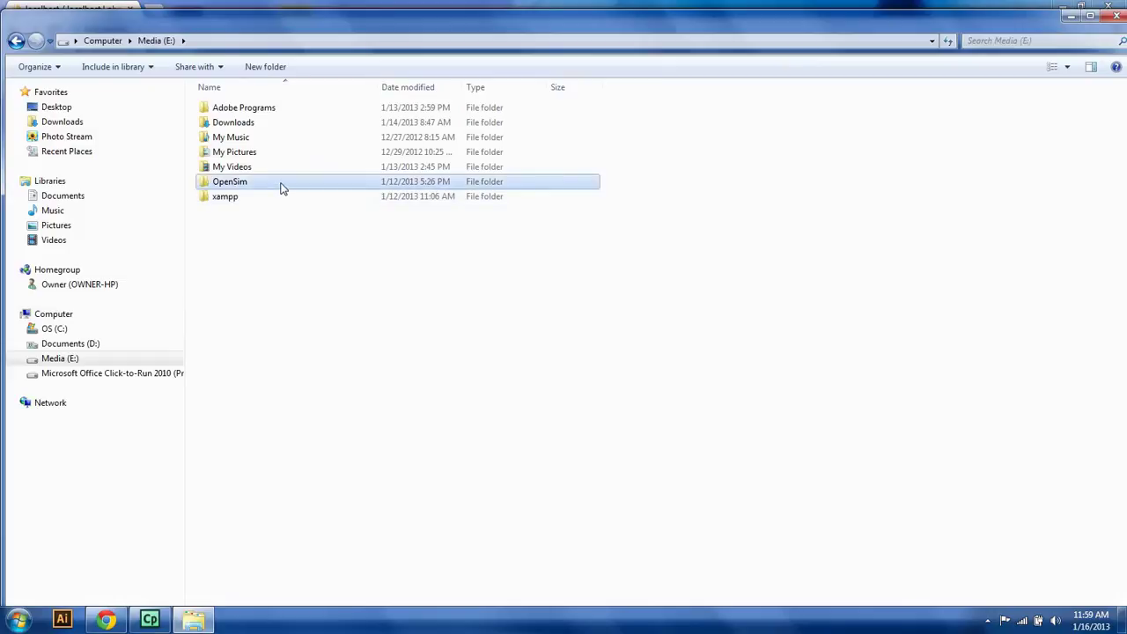
{"action": "double_click", "coordinate": [282, 187]}
{"action": "double_click", "coordinate": [308, 141]}
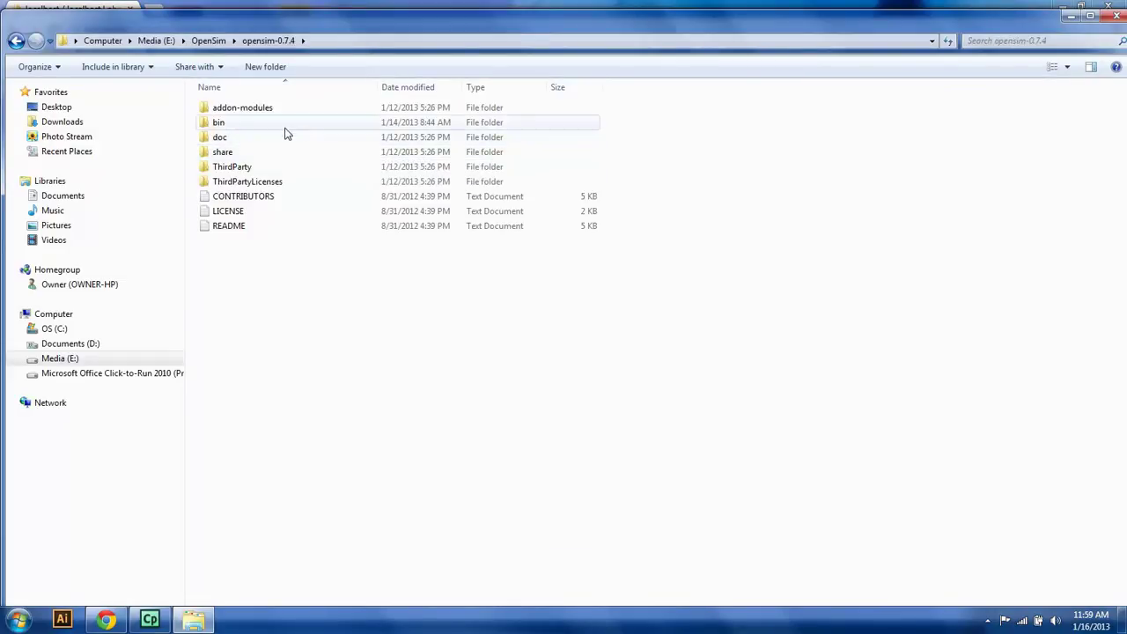
{"action": "double_click", "coordinate": [282, 127]}
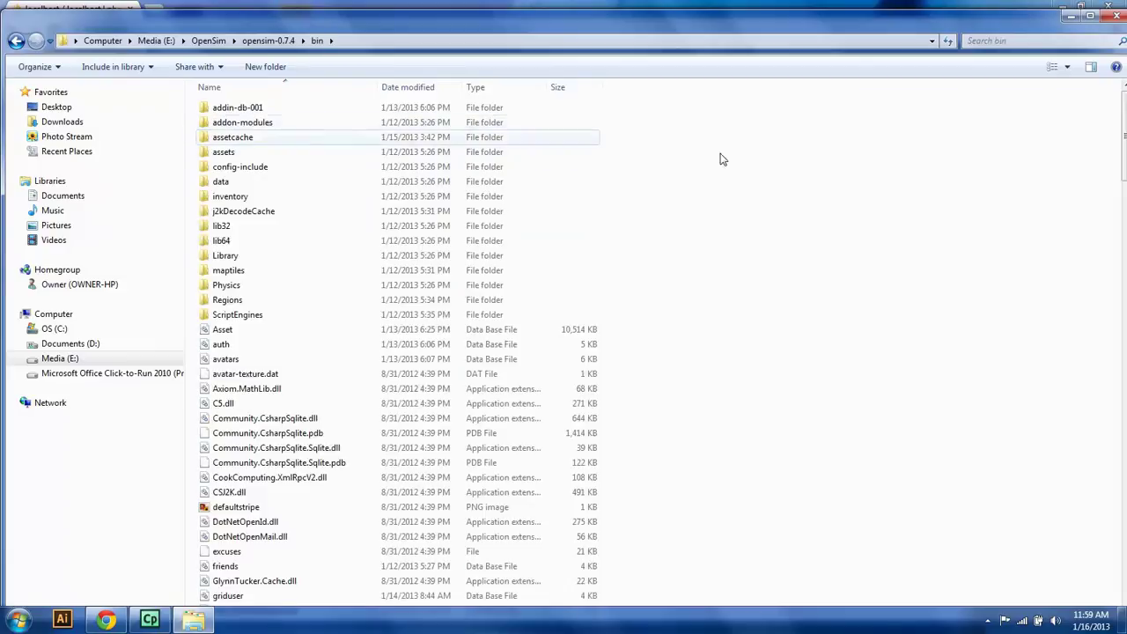
{"action": "double_click", "coordinate": [949, 28]}
{"action": "left_click_drag", "start_coordinate": [1115, 113], "coordinate": [1086, 364]}
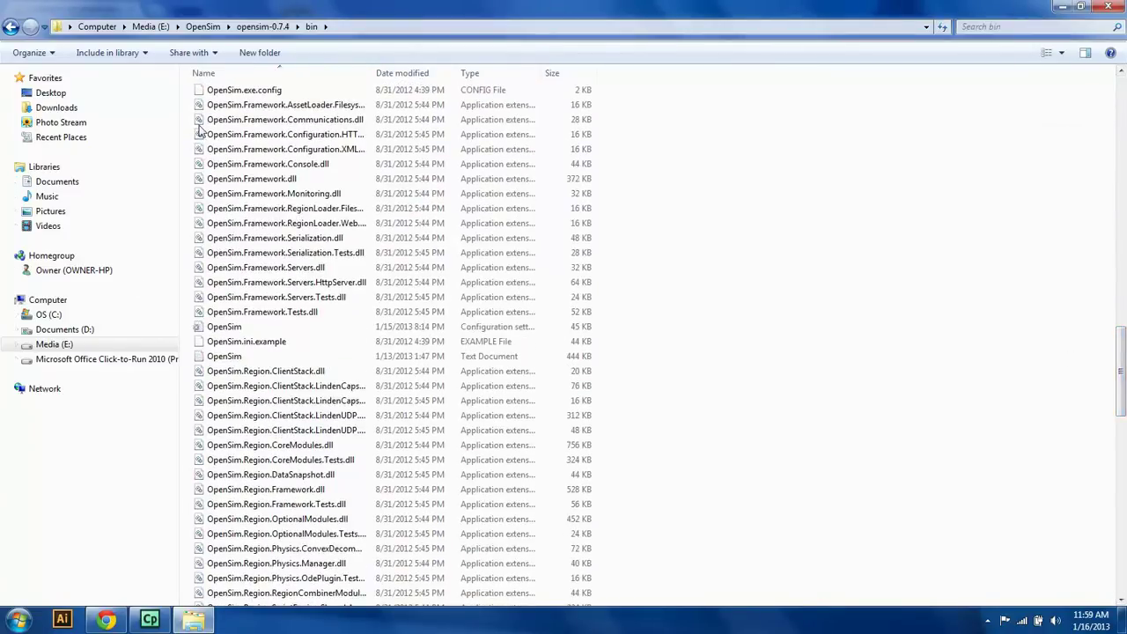
Step: Bring up the context menu for the OpenSim configuration file
{"action": "left_click", "coordinate": [232, 329]}
{"action": "right_click_drag", "start_coordinate": [233, 330], "coordinate": [248, 333]}
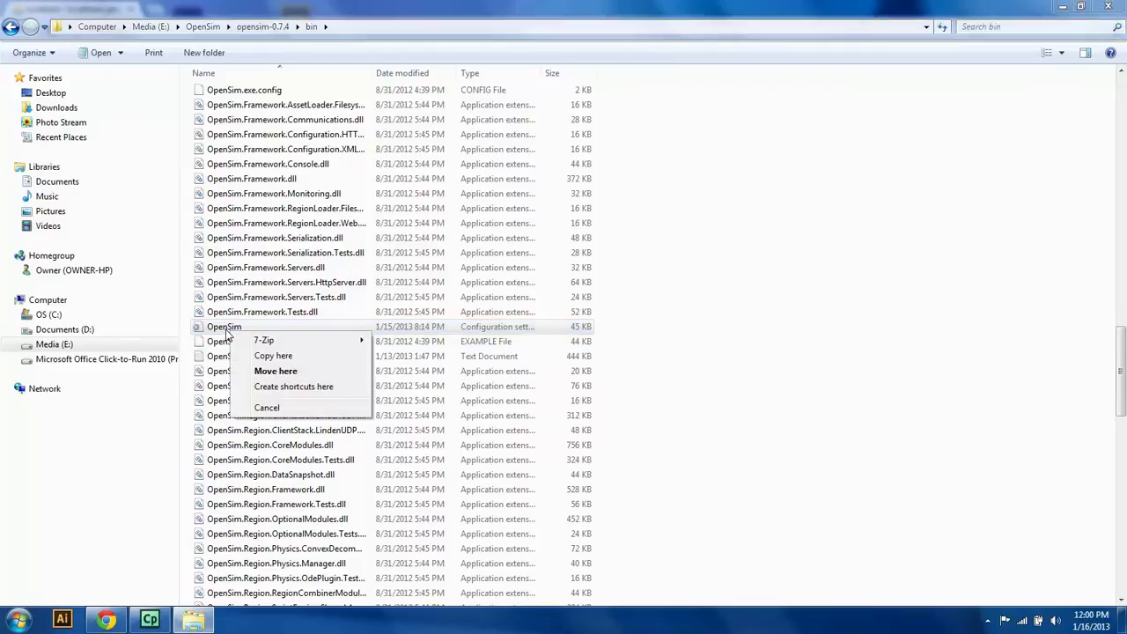
{"action": "left_click", "coordinate": [222, 333]}
{"action": "left_click", "coordinate": [213, 330]}
{"action": "right_click", "coordinate": [207, 328]}
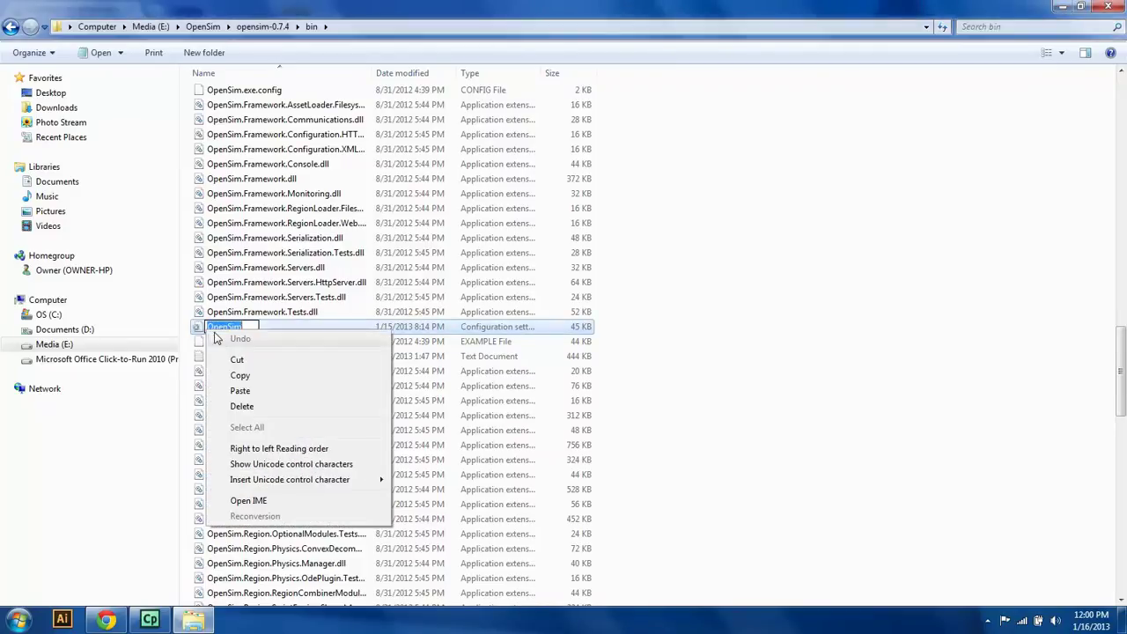
{"action": "left_click", "coordinate": [201, 328]}
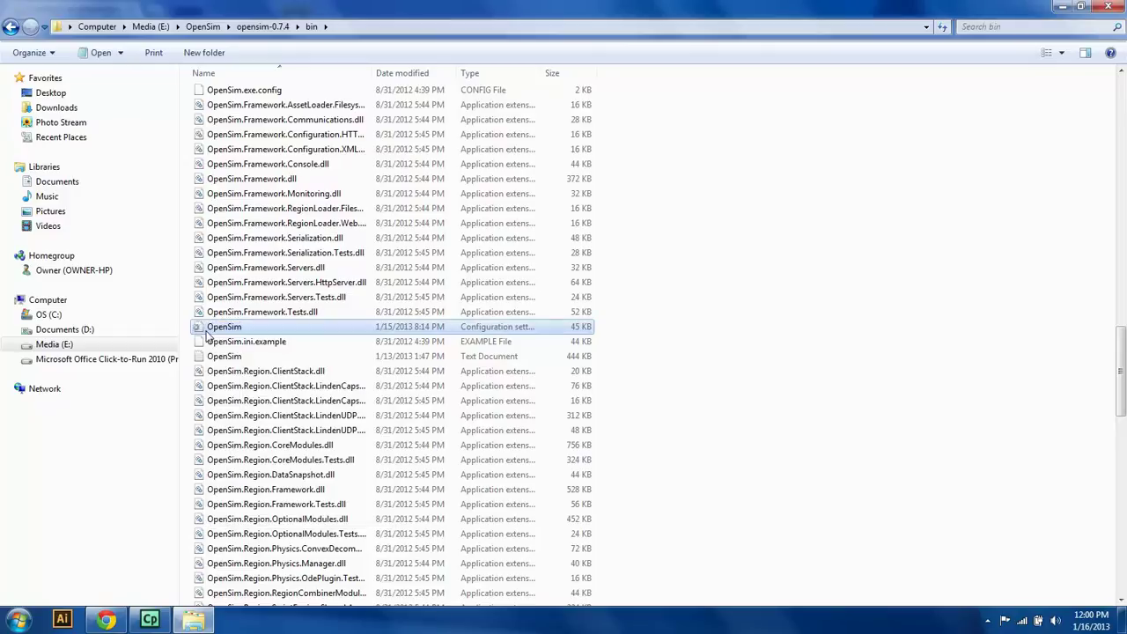
{"action": "right_click_drag", "start_coordinate": [208, 336], "coordinate": [211, 331]}
{"action": "left_click", "coordinate": [203, 329]}
{"action": "right_click", "coordinate": [209, 330]}
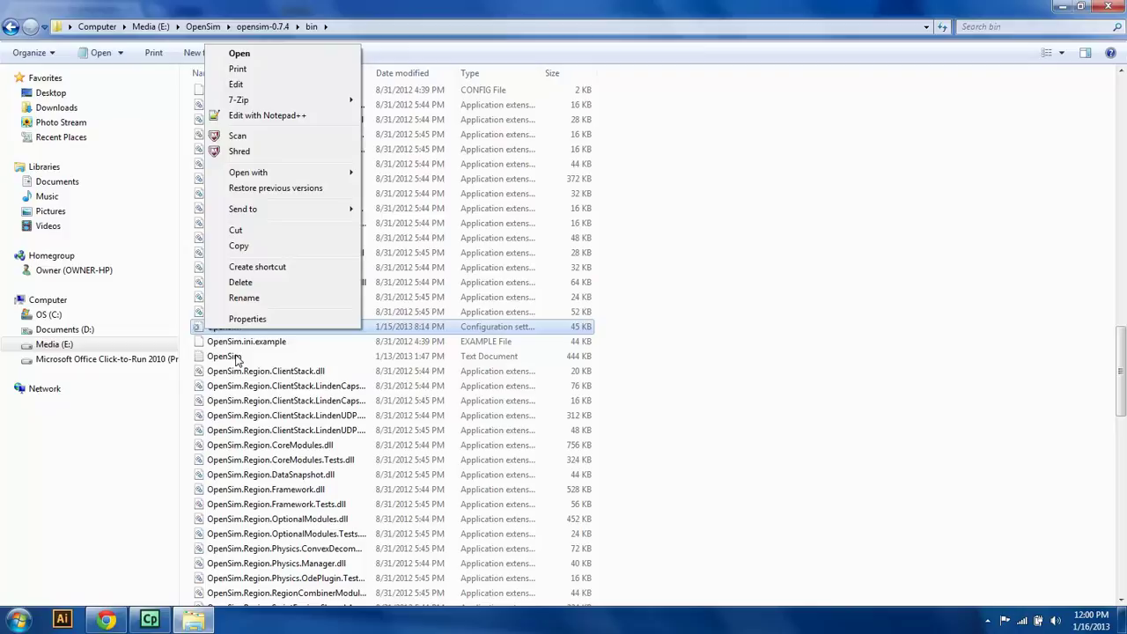
Step: In OpenSim.ini, comment out the Standalone.ini include, uncomment Grid.ini, and save
{"action": "left_click", "coordinate": [297, 117]}
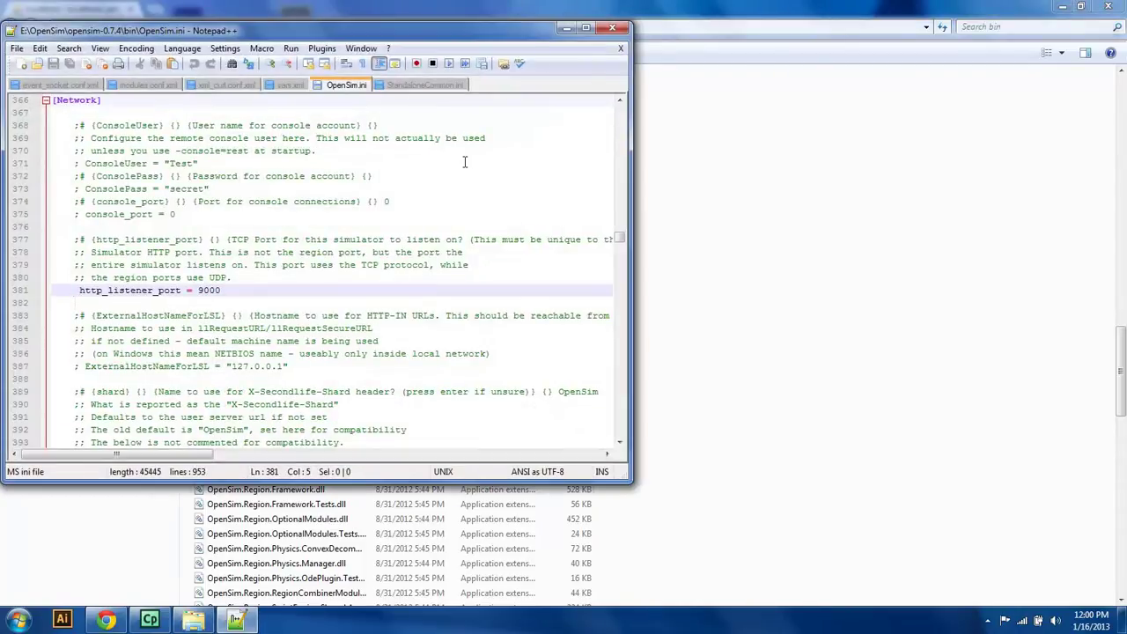
{"action": "left_click_drag", "start_coordinate": [622, 236], "coordinate": [622, 432]}
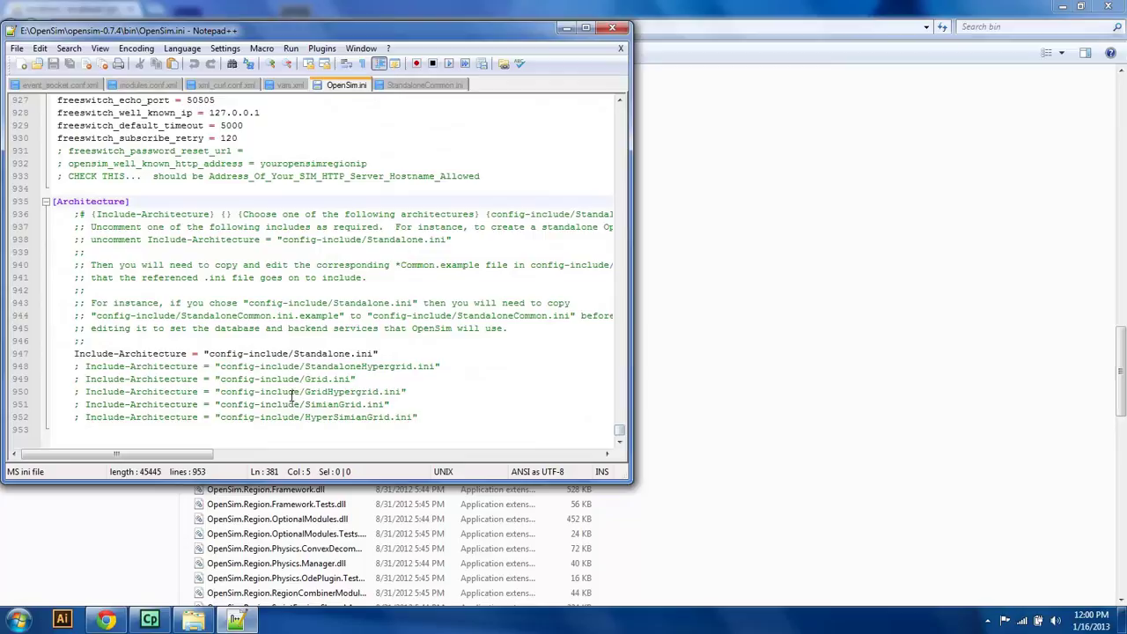
{"action": "left_click", "coordinate": [75, 354]}
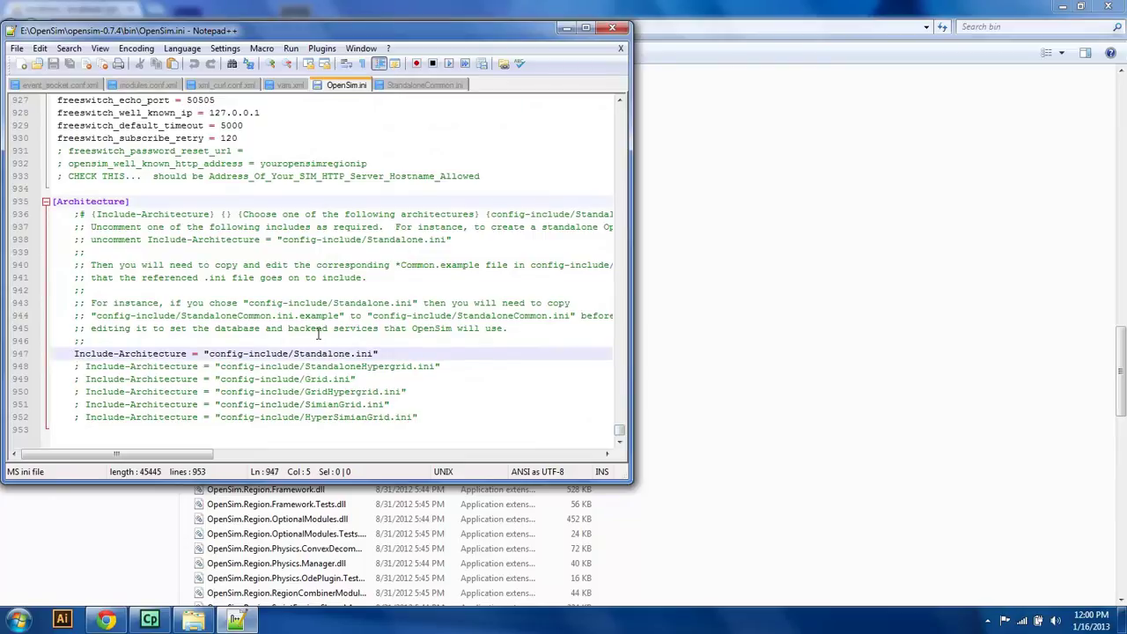
{"action": "type", "text": ";"}
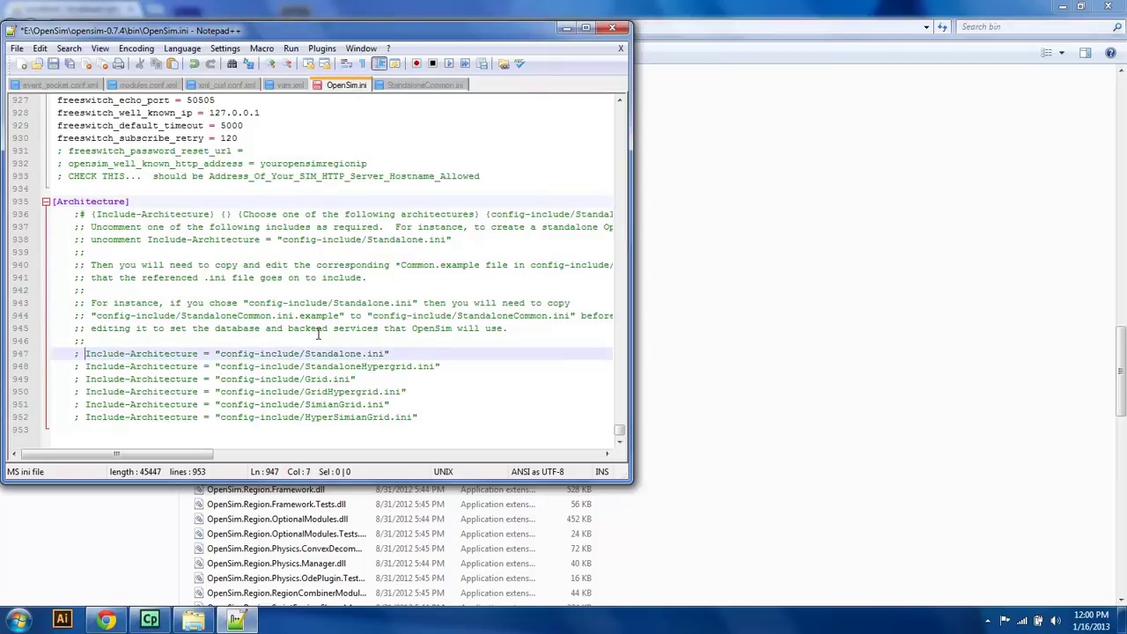
{"action": "key", "text": "Down"}
{"action": "key", "text": "Down"}
{"action": "key", "text": "Down"}
{"action": "key", "text": "Down"}
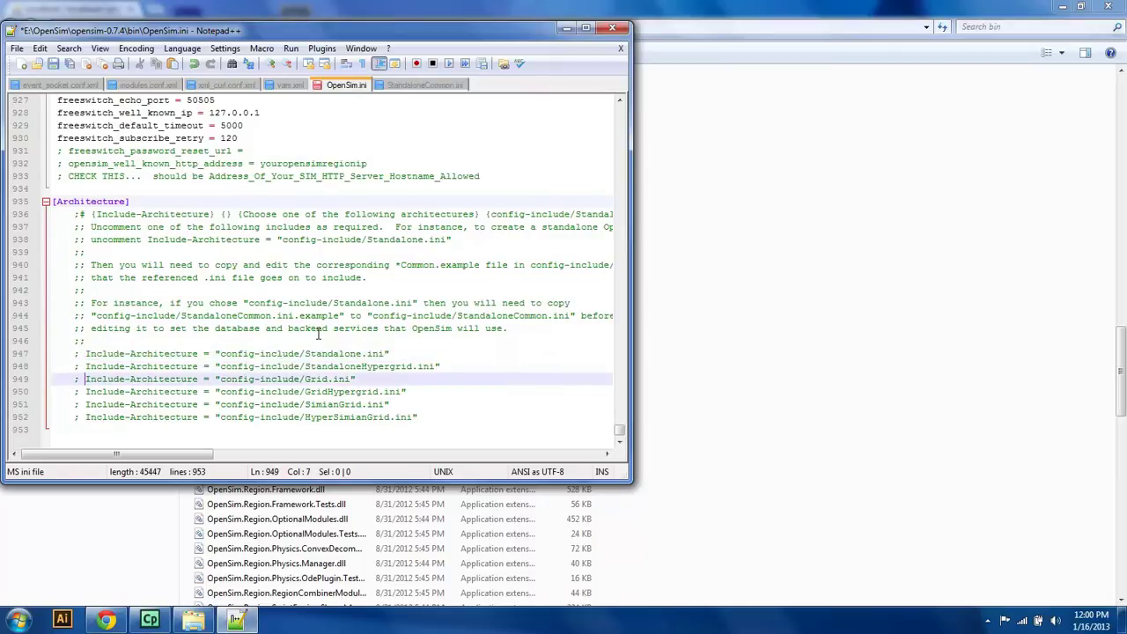
{"action": "key", "text": "Up"}
{"action": "key", "text": "Up"}
{"action": "key", "text": "BackSpace"}
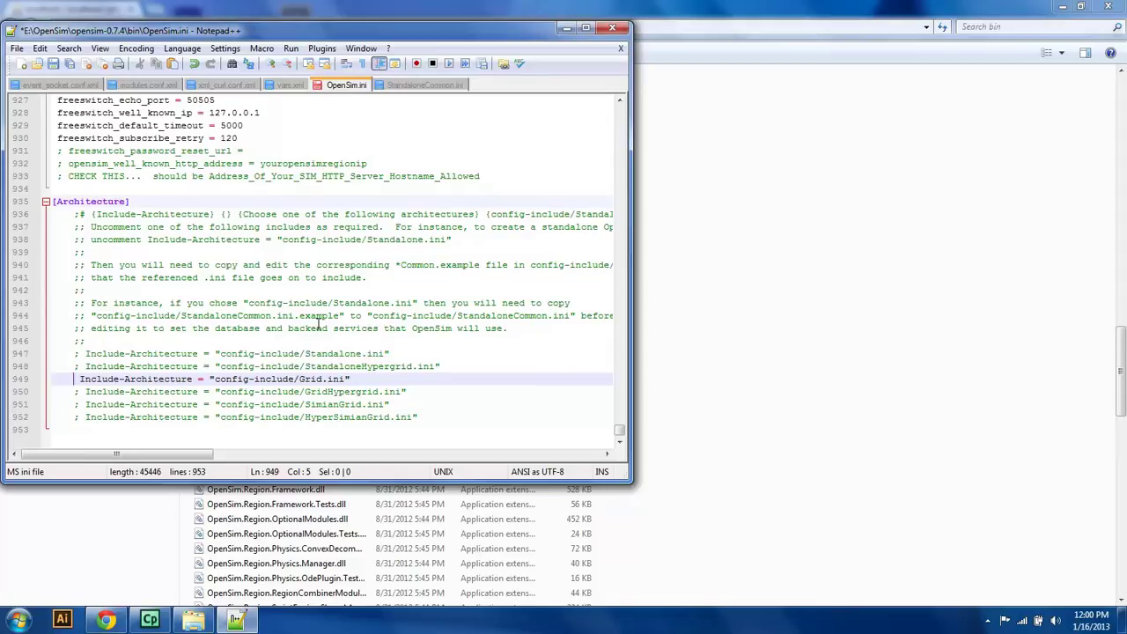
{"action": "left_click", "coordinate": [54, 66]}
Step: In config-include, rename GridCommon.ini.example to GridCommon.ini through Properties, accepting the extension change
{"action": "left_click", "coordinate": [819, 222]}
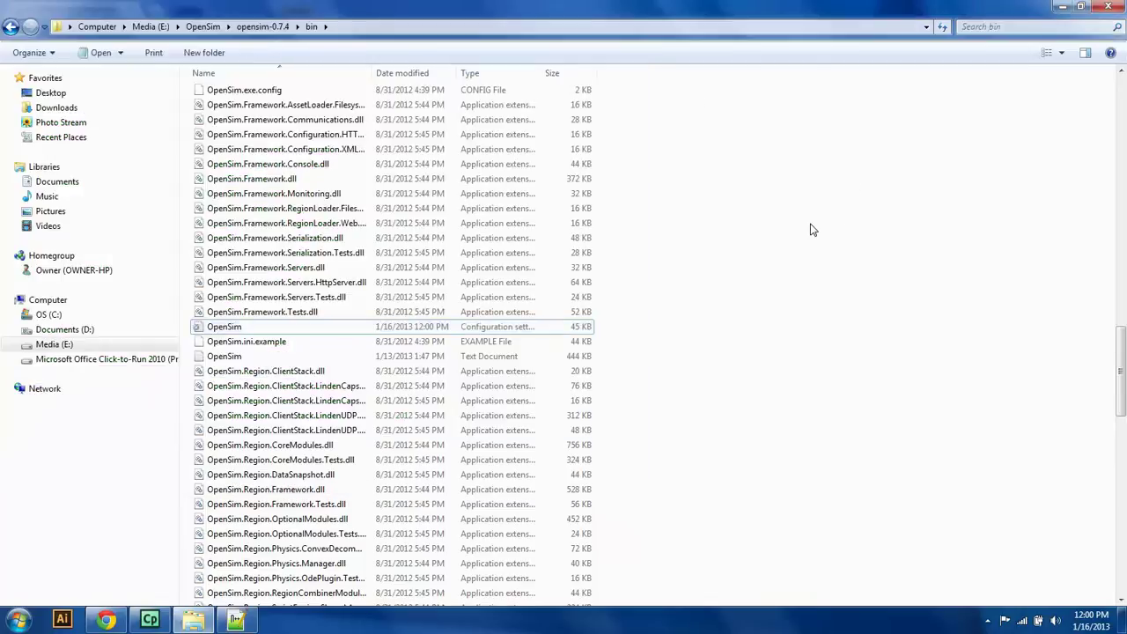
{"action": "left_click_drag", "start_coordinate": [1115, 332], "coordinate": [1086, 101]}
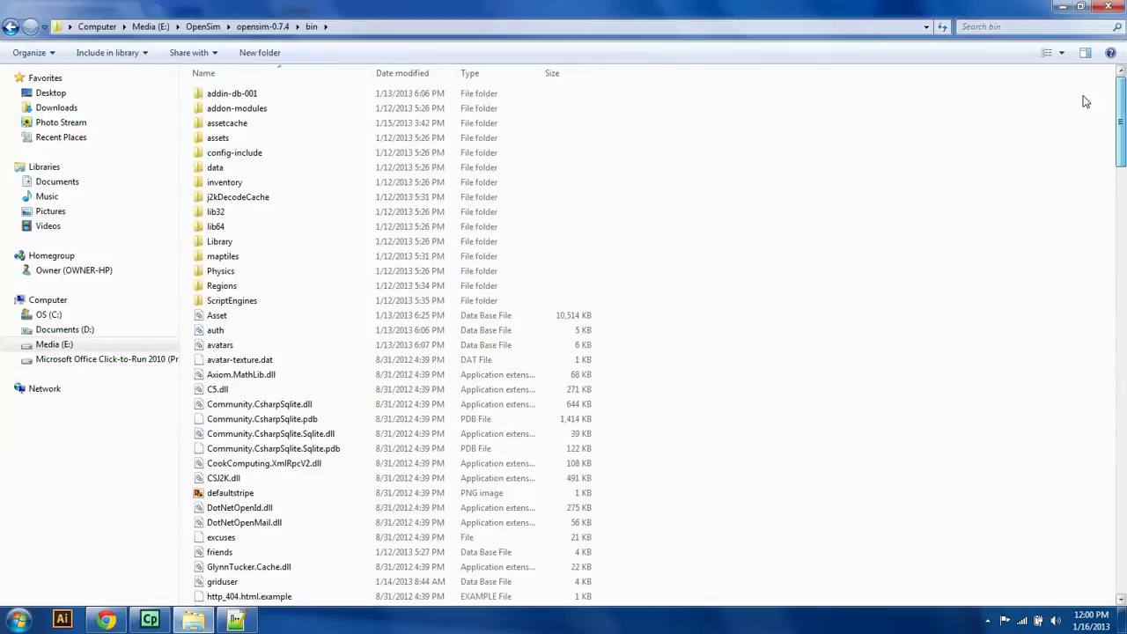
{"action": "double_click", "coordinate": [274, 157]}
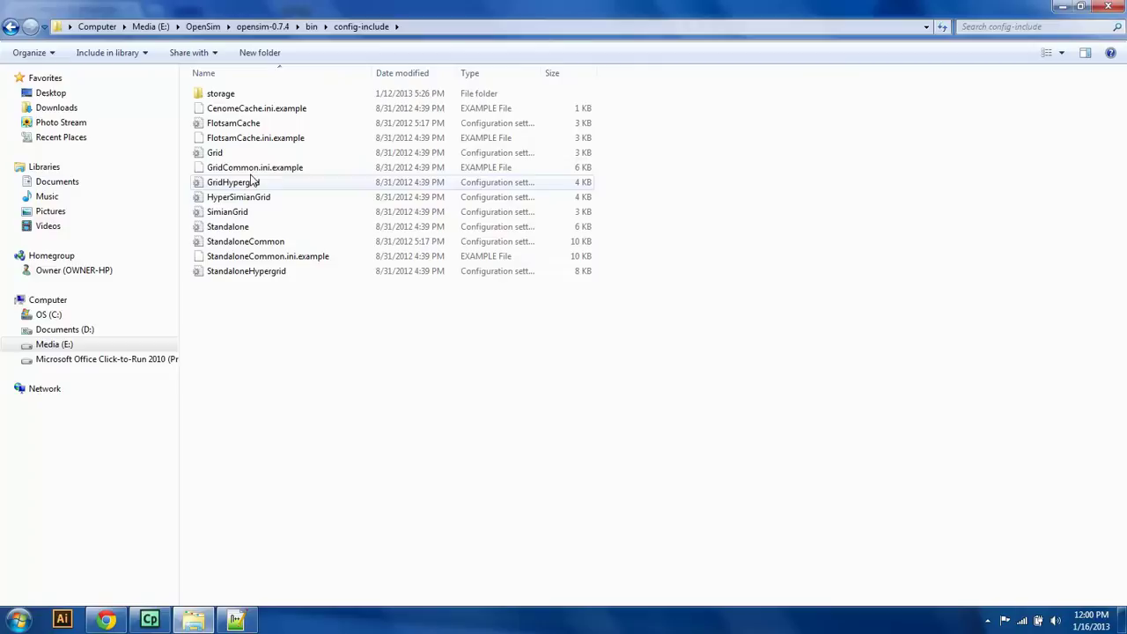
{"action": "right_click_drag", "start_coordinate": [245, 177], "coordinate": [254, 169]}
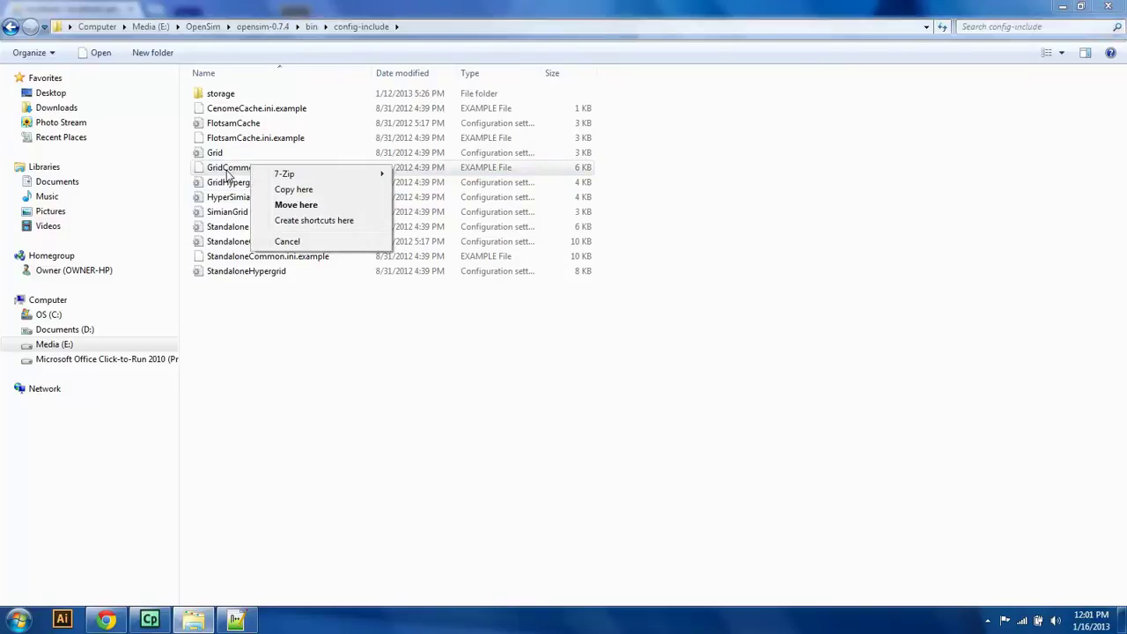
{"action": "right_click", "coordinate": [231, 171]}
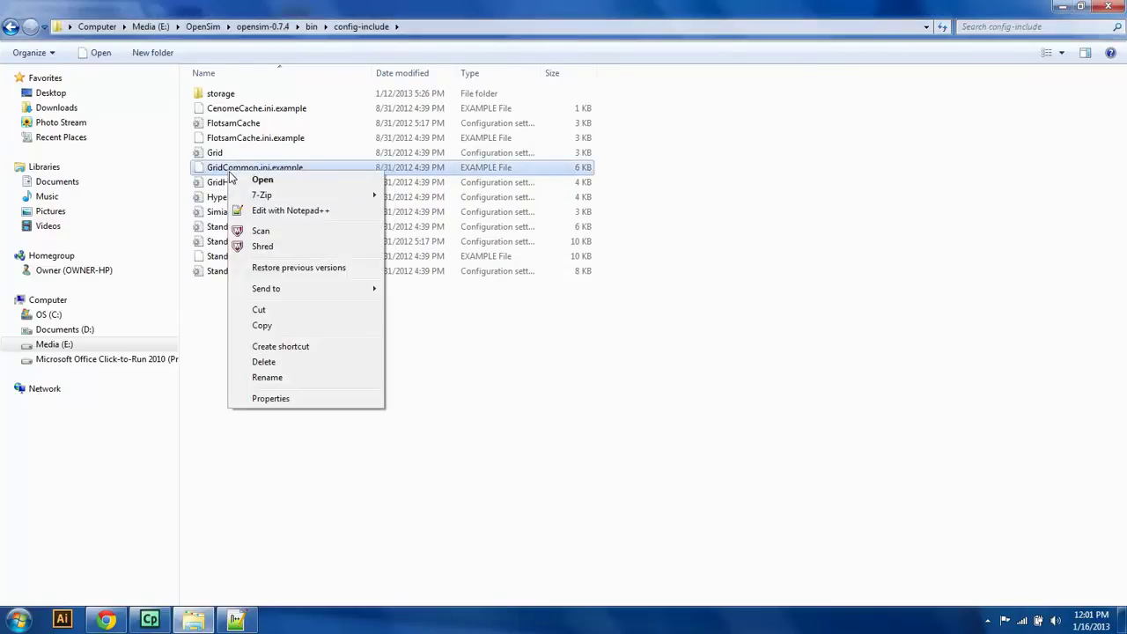
{"action": "left_click", "coordinate": [266, 398]}
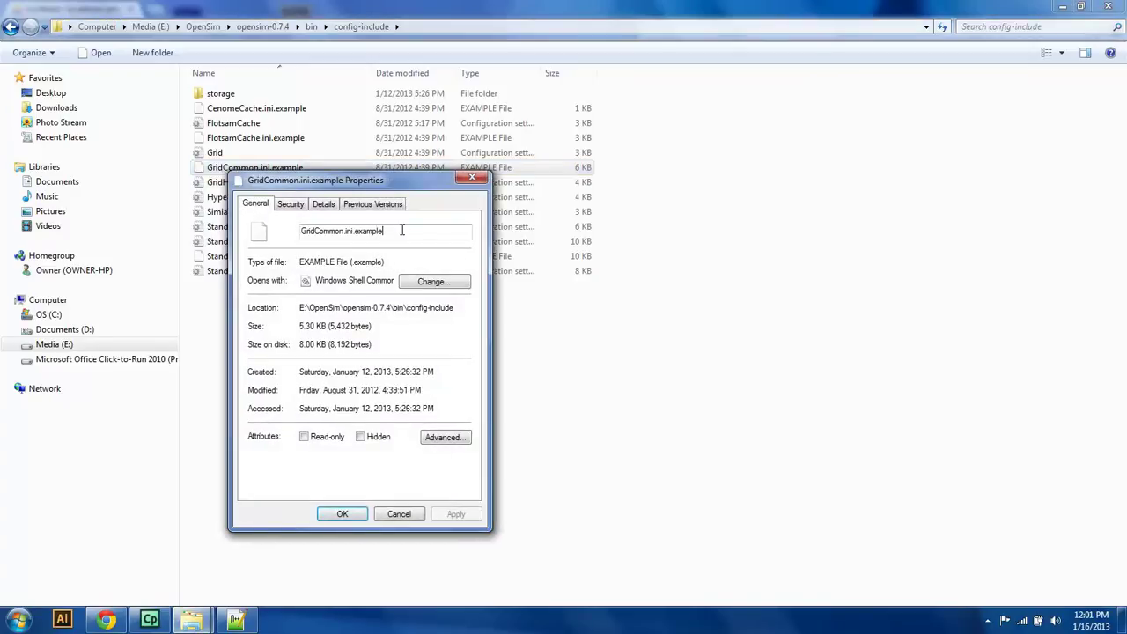
{"action": "left_click_drag", "start_coordinate": [385, 232], "coordinate": [352, 232]}
{"action": "key", "text": "Left"}
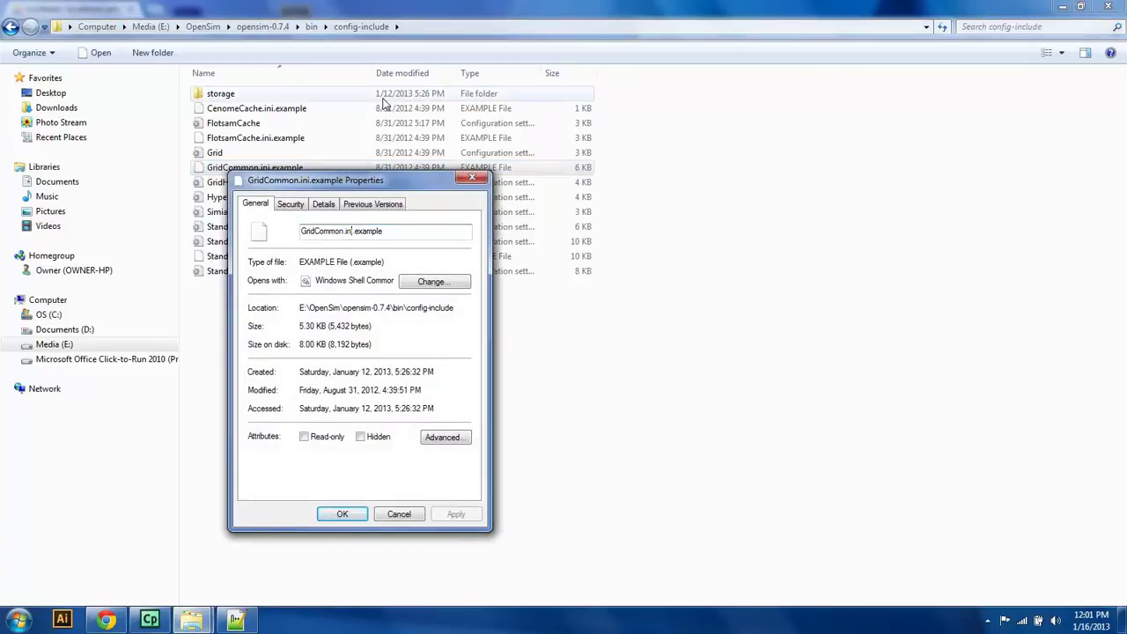
{"action": "key", "text": "Delete"}
{"action": "key", "text": "Delete"}
{"action": "key", "text": "Delete"}
{"action": "key", "text": "Delete"}
{"action": "key", "text": "Delete"}
{"action": "key", "text": "Delete"}
{"action": "left_click", "coordinate": [340, 514]}
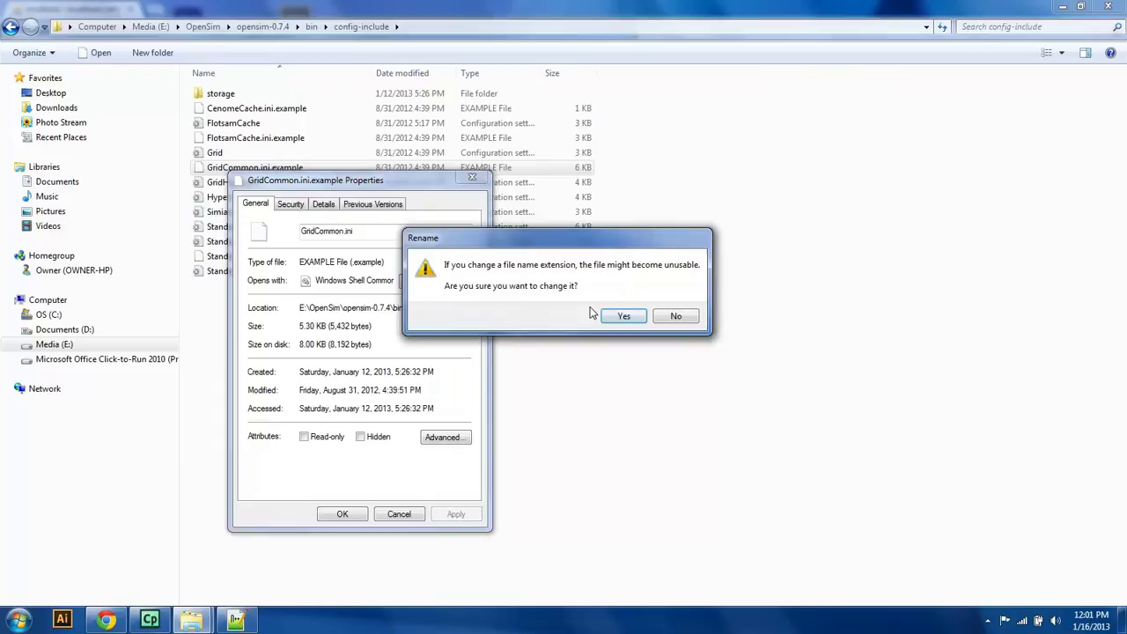
{"action": "left_click", "coordinate": [605, 315]}
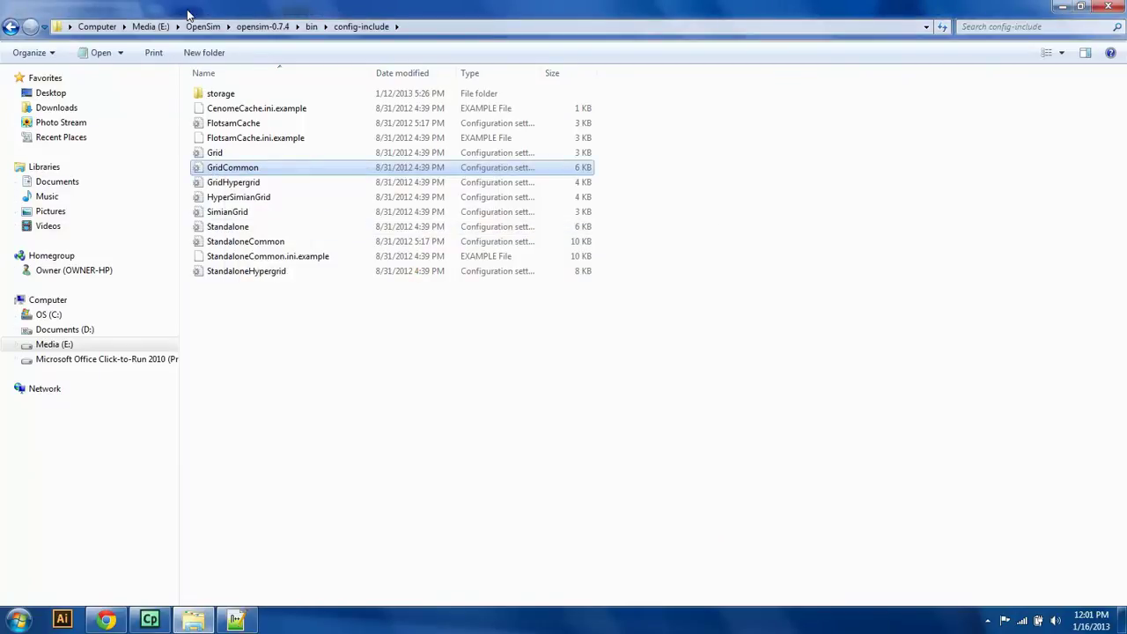
Step: Open GridCommon.ini in Notepad++; a block of MySql comment text gets accidentally dragged down
{"action": "right_click", "coordinate": [210, 173]}
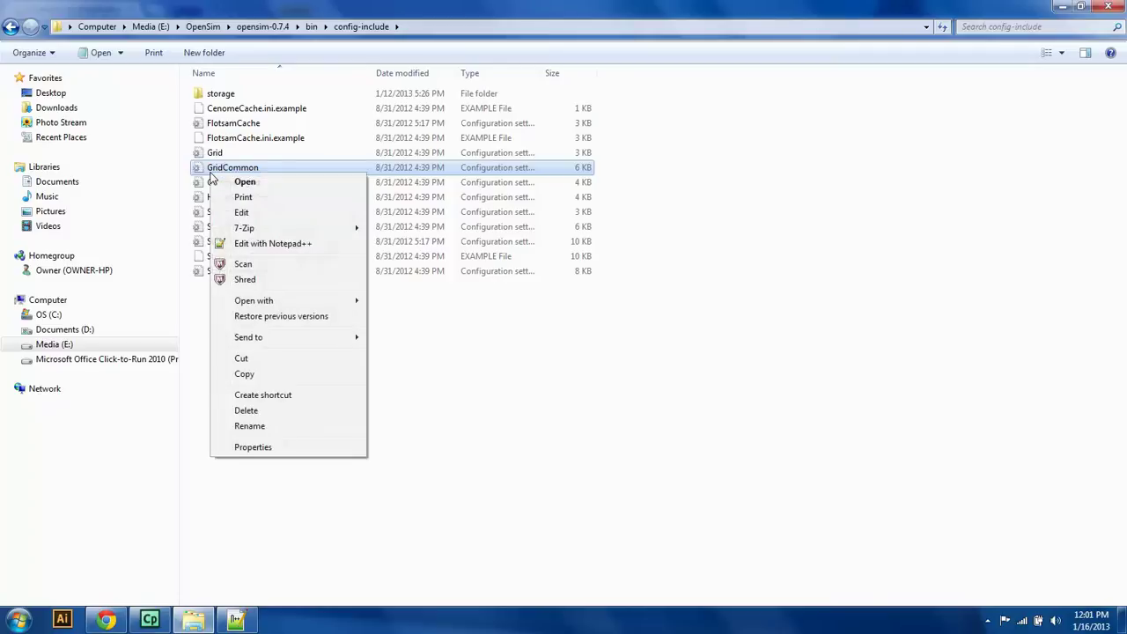
{"action": "left_click", "coordinate": [253, 244]}
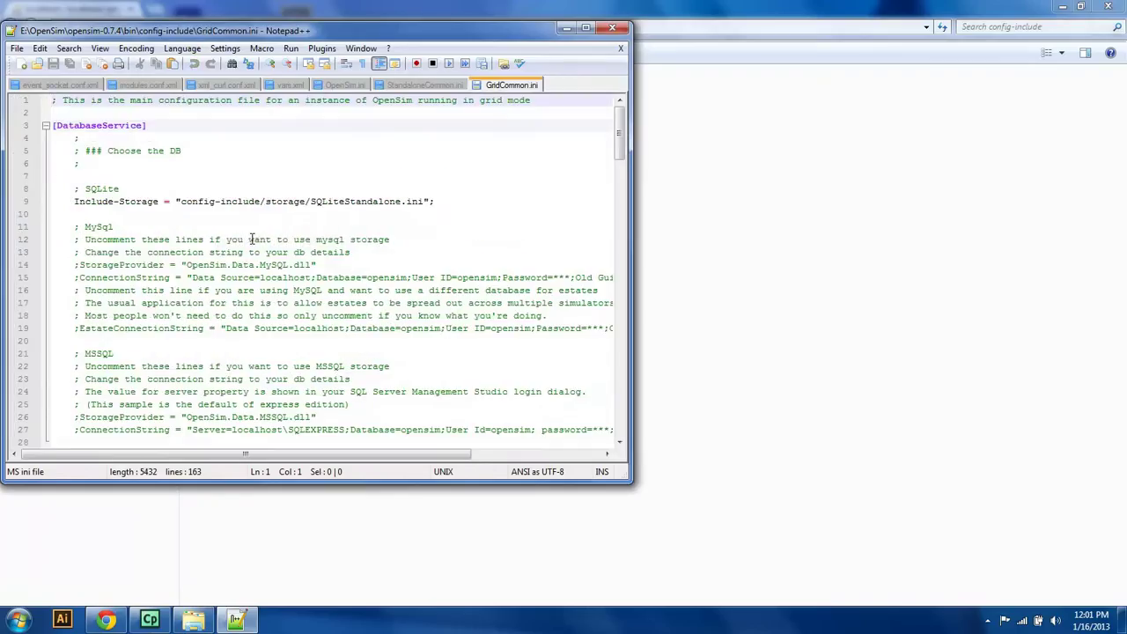
{"action": "left_click_drag", "start_coordinate": [252, 226], "coordinate": [296, 303]}
{"action": "left_click_drag", "start_coordinate": [325, 232], "coordinate": [328, 220]}
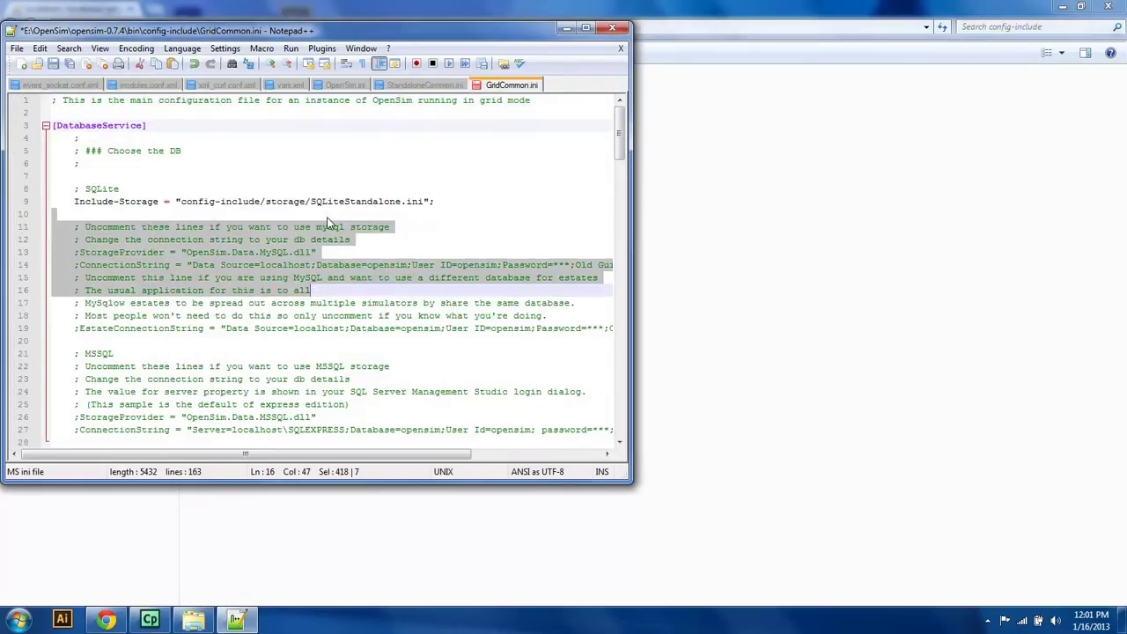
{"action": "left_click", "coordinate": [298, 228]}
{"action": "left_click_drag", "start_coordinate": [307, 158], "coordinate": [446, 182]}
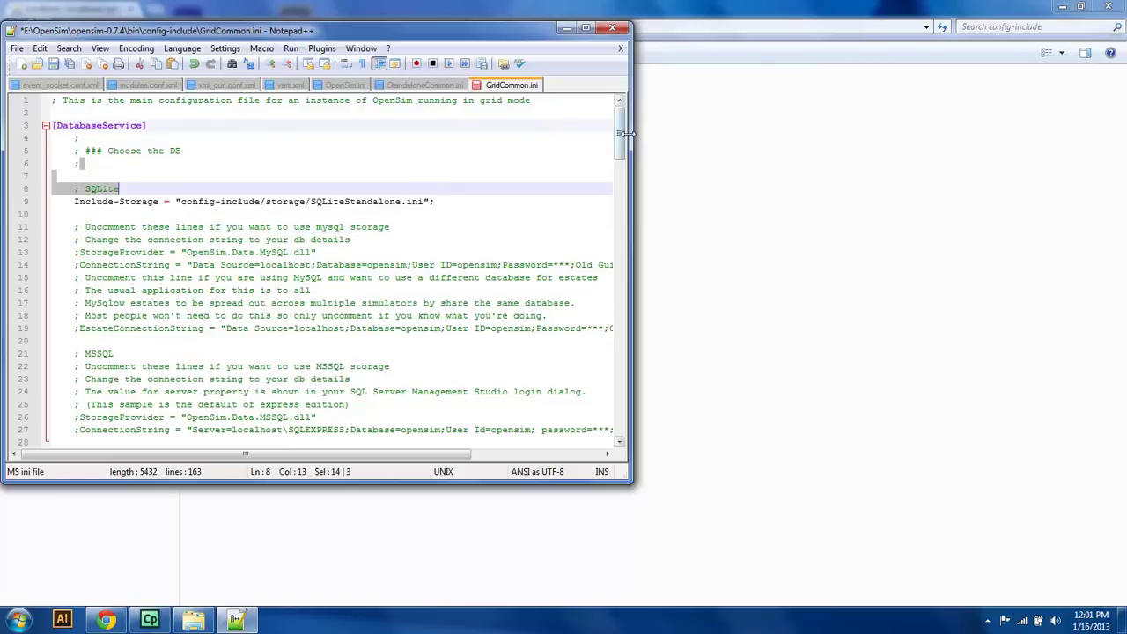
{"action": "left_click_drag", "start_coordinate": [621, 136], "coordinate": [604, 155]}
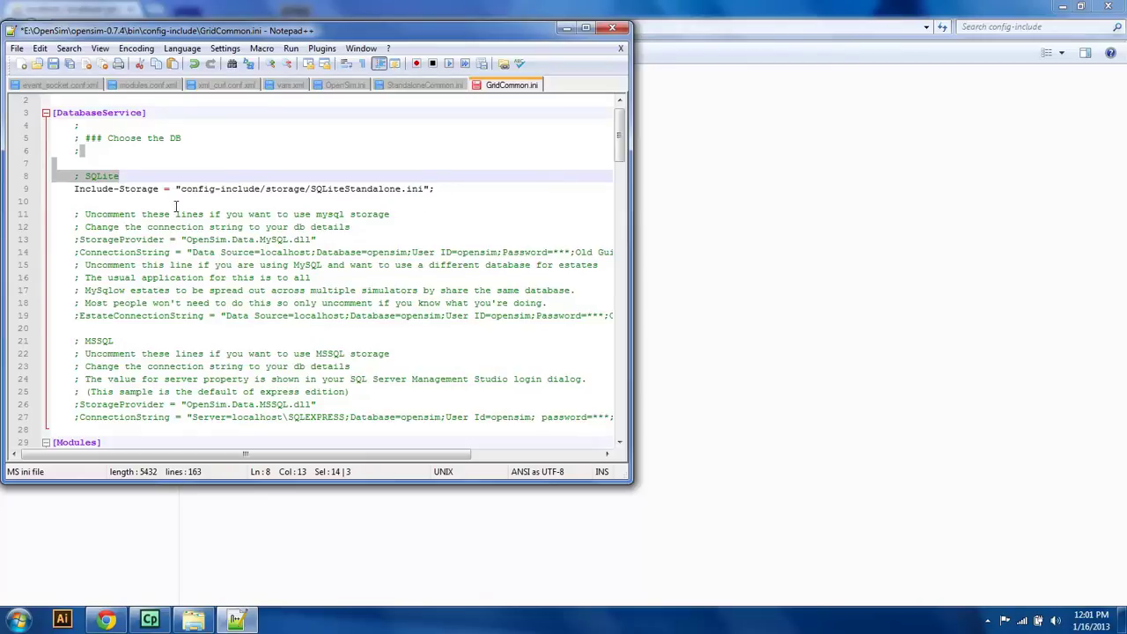
Step: Comment out the SQLite storage include and uncomment the MySQL StorageProvider and ConnectionString lines
{"action": "left_click", "coordinate": [74, 188]}
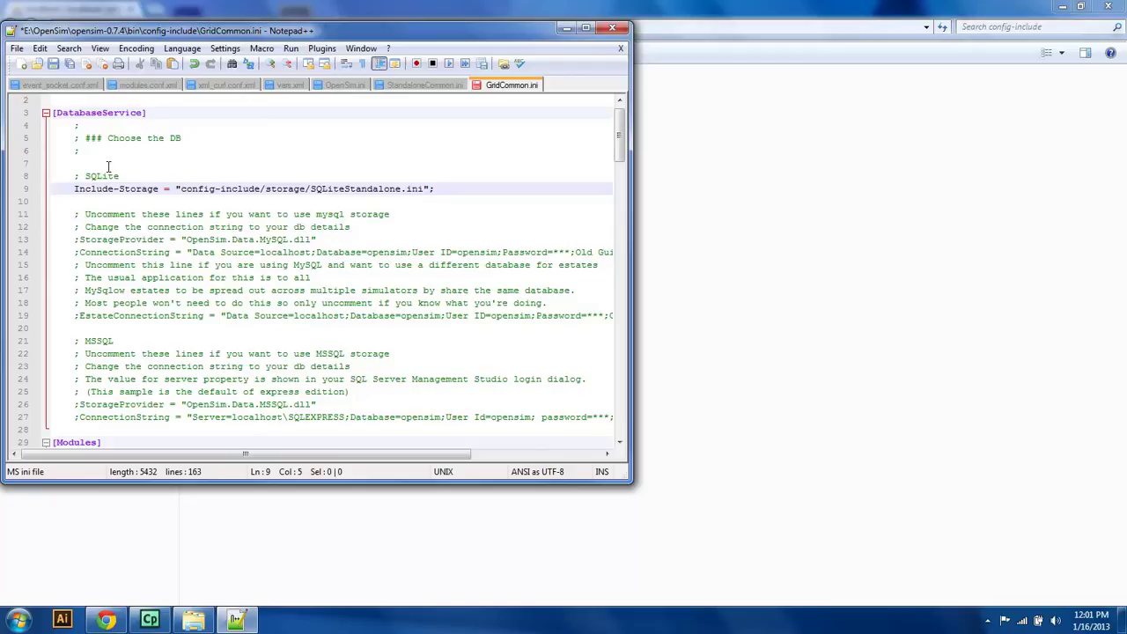
{"action": "type", "text": ";"}
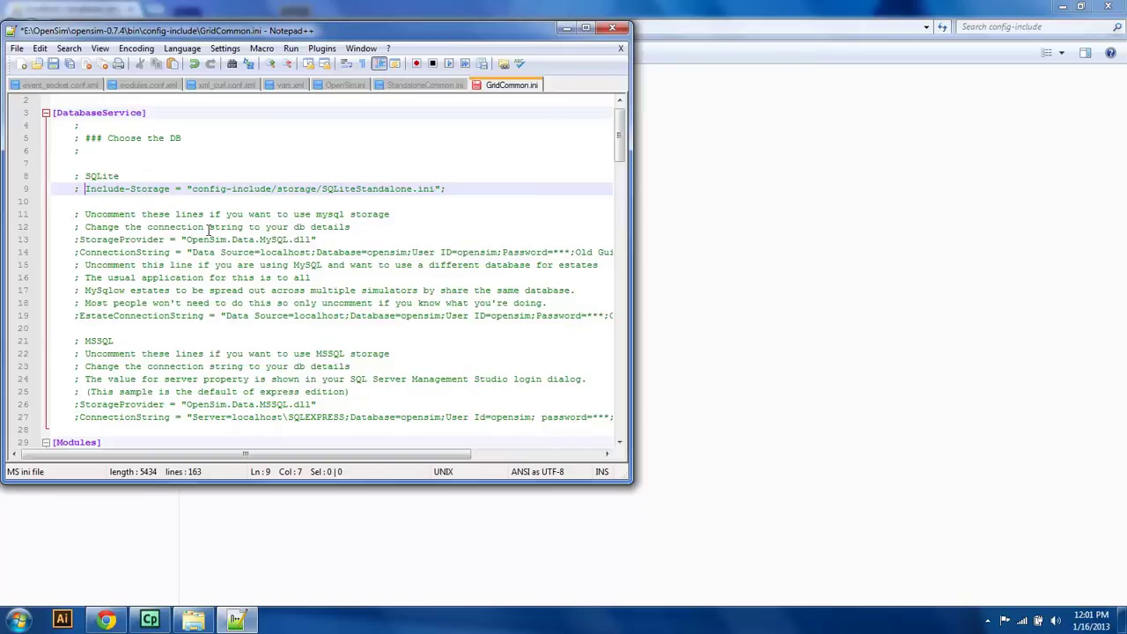
{"action": "left_click", "coordinate": [79, 226]}
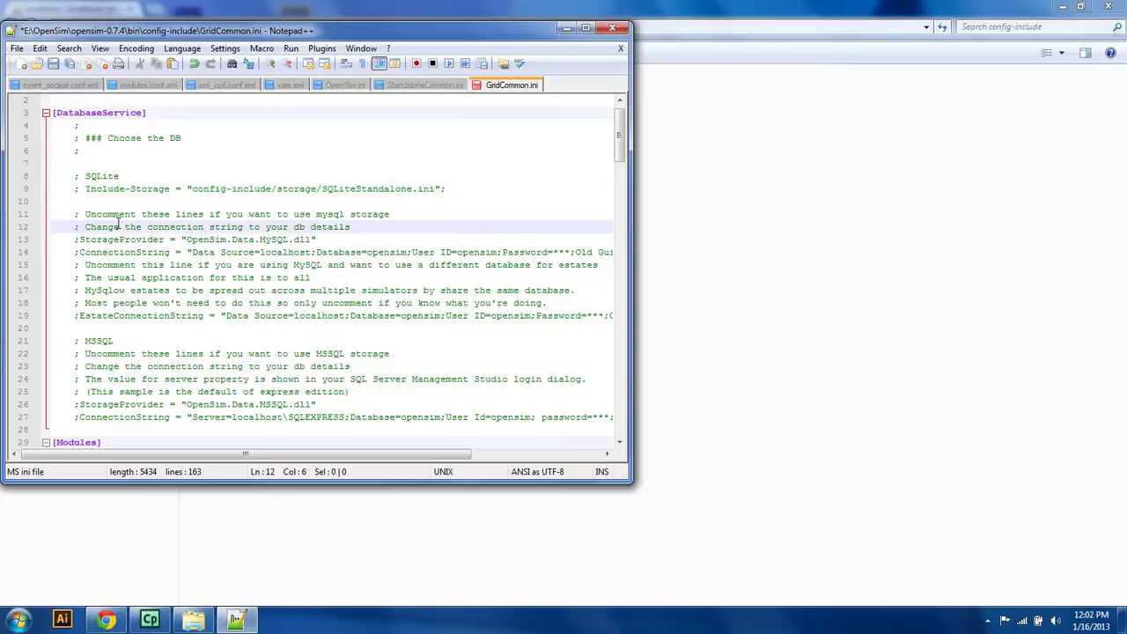
{"action": "key", "text": "Down"}
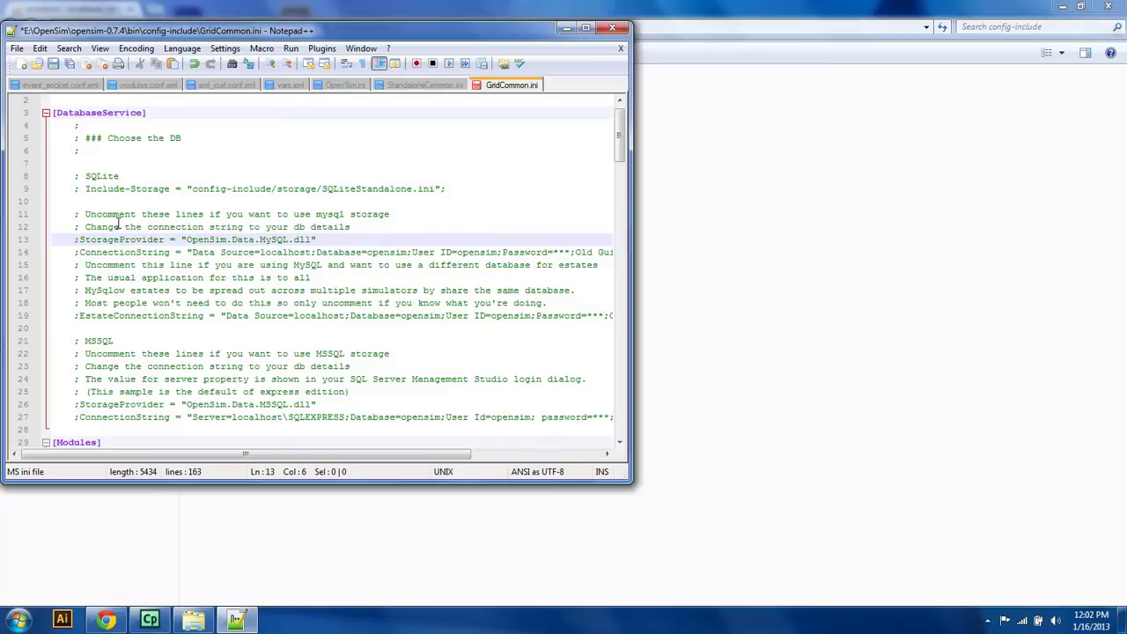
{"action": "key", "text": "BackSpace"}
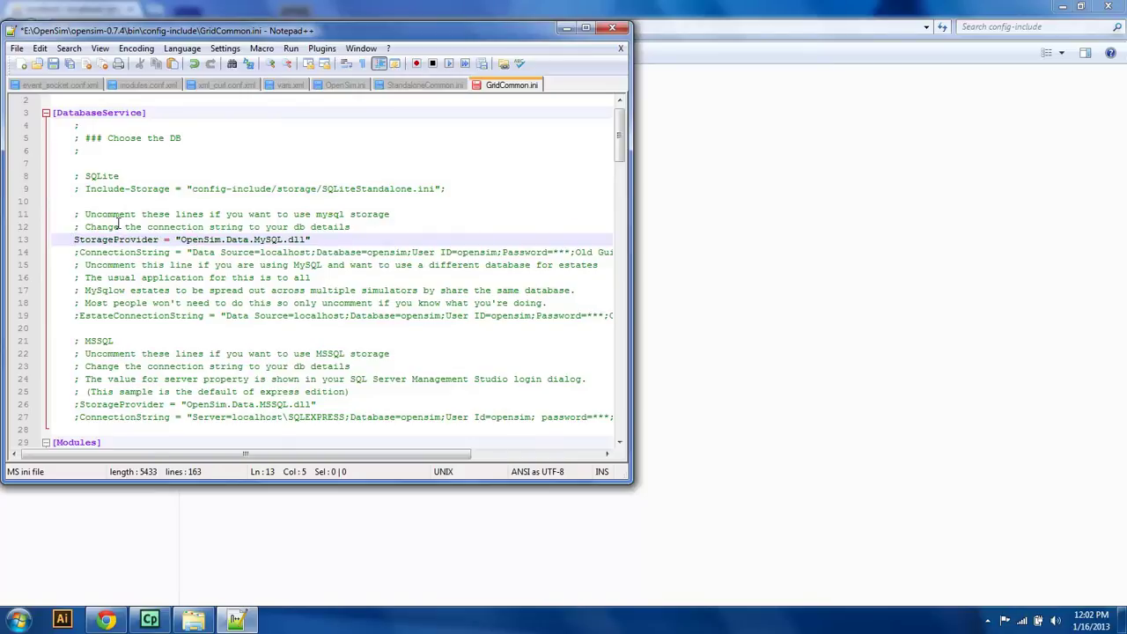
{"action": "key", "text": "Down"}
{"action": "key", "text": "Delete"}
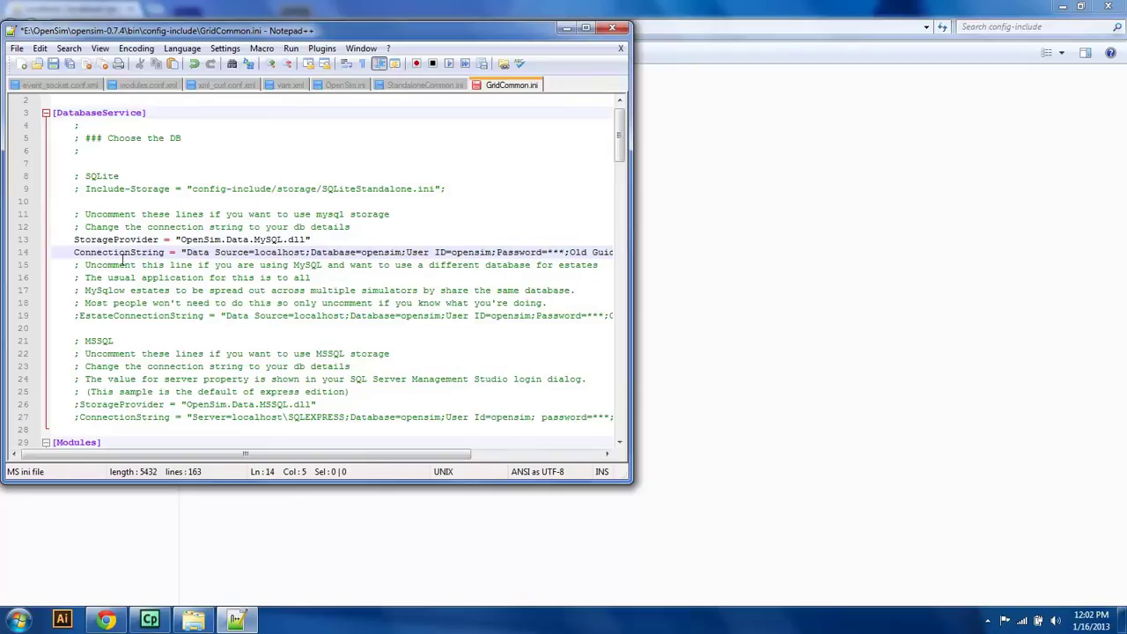
{"action": "left_click_drag", "start_coordinate": [203, 453], "coordinate": [171, 465]}
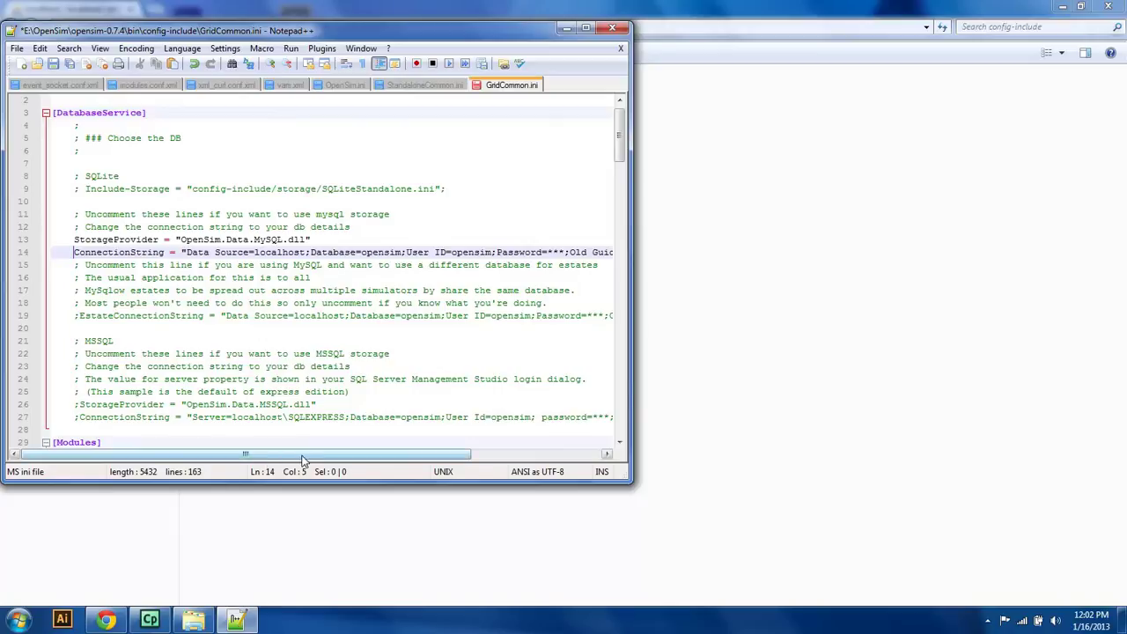
{"action": "left_click_drag", "start_coordinate": [298, 456], "coordinate": [322, 456]}
Step: Check the opensim user in phpMyAdmin, then replace the ConnectionString's *** with the database password
{"action": "left_click", "coordinate": [110, 568]}
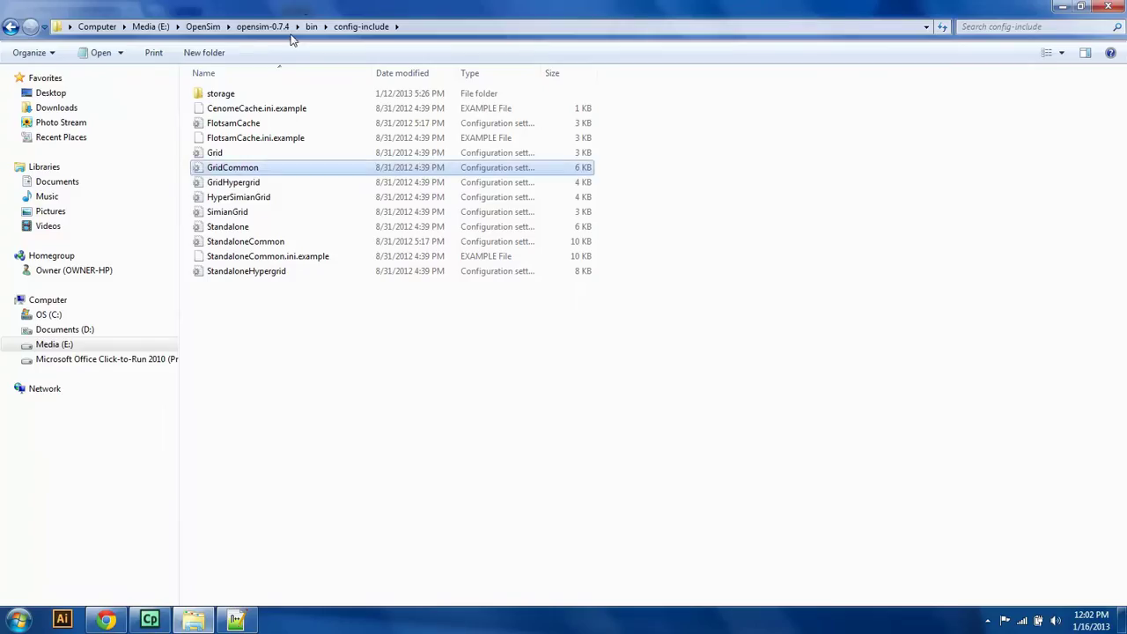
{"action": "left_click", "coordinate": [106, 620]}
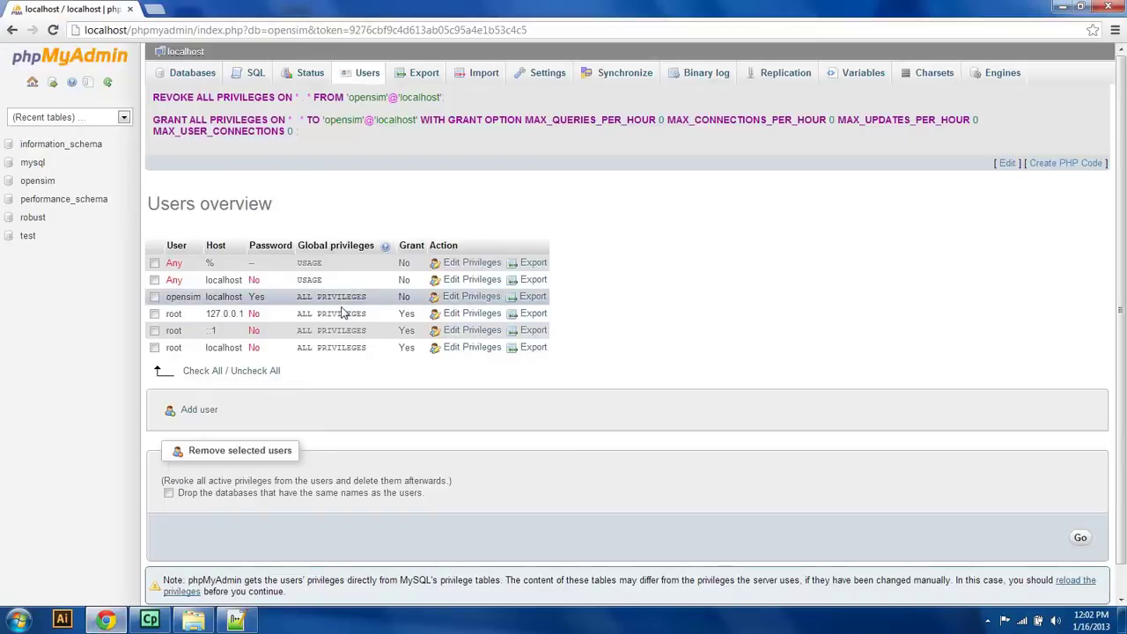
{"action": "left_click", "coordinate": [236, 620]}
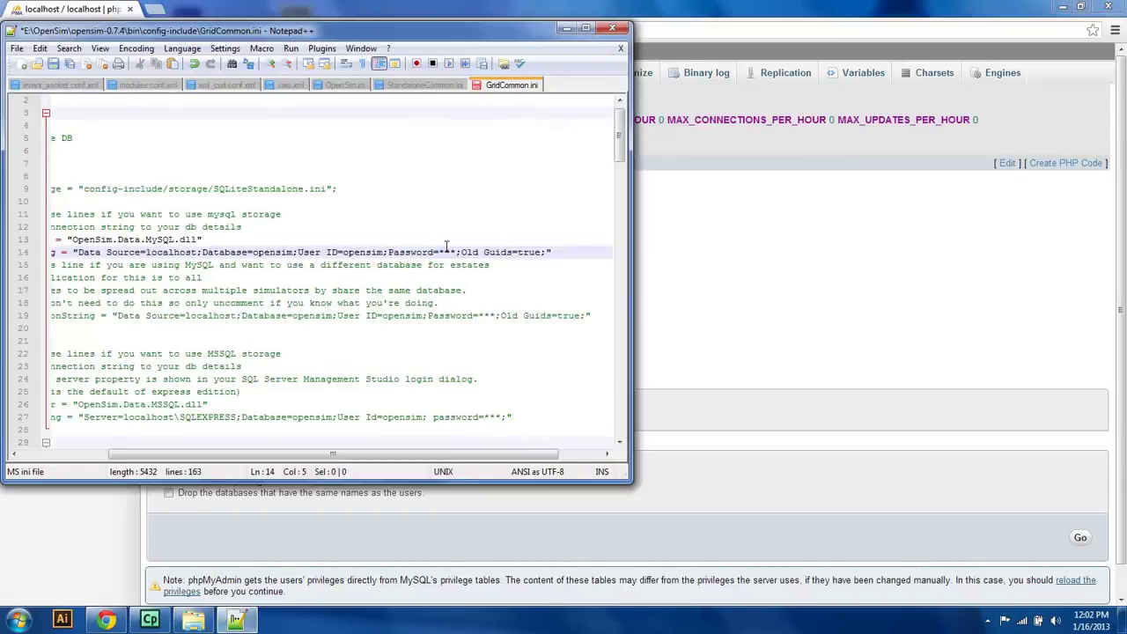
{"action": "left_click_drag", "start_coordinate": [438, 253], "coordinate": [460, 253]}
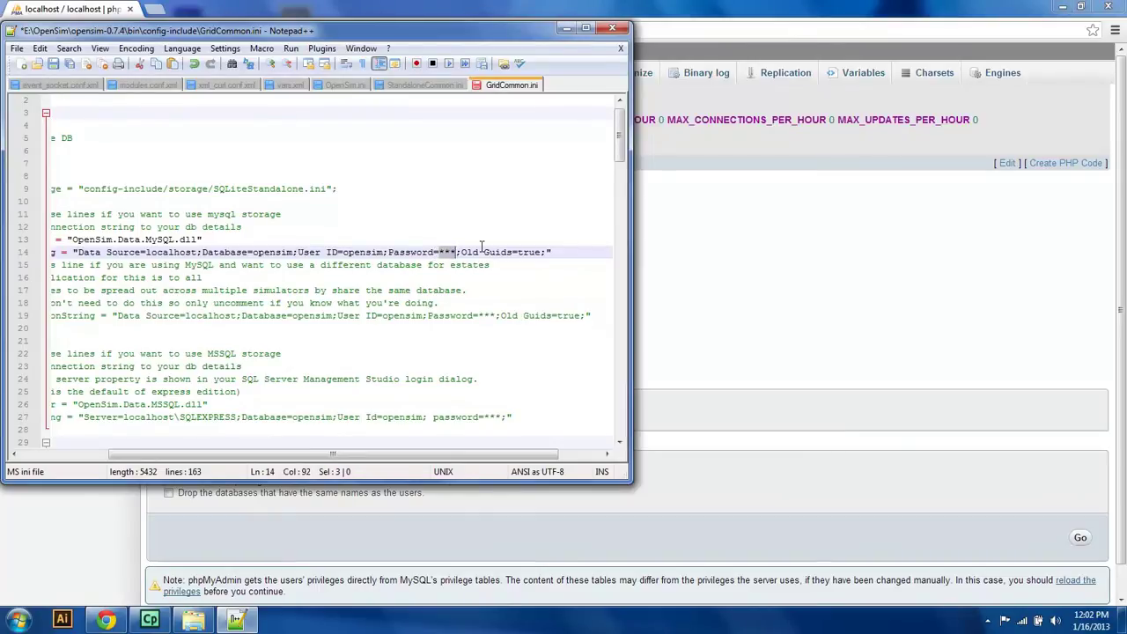
{"action": "type", "text": "12345"}
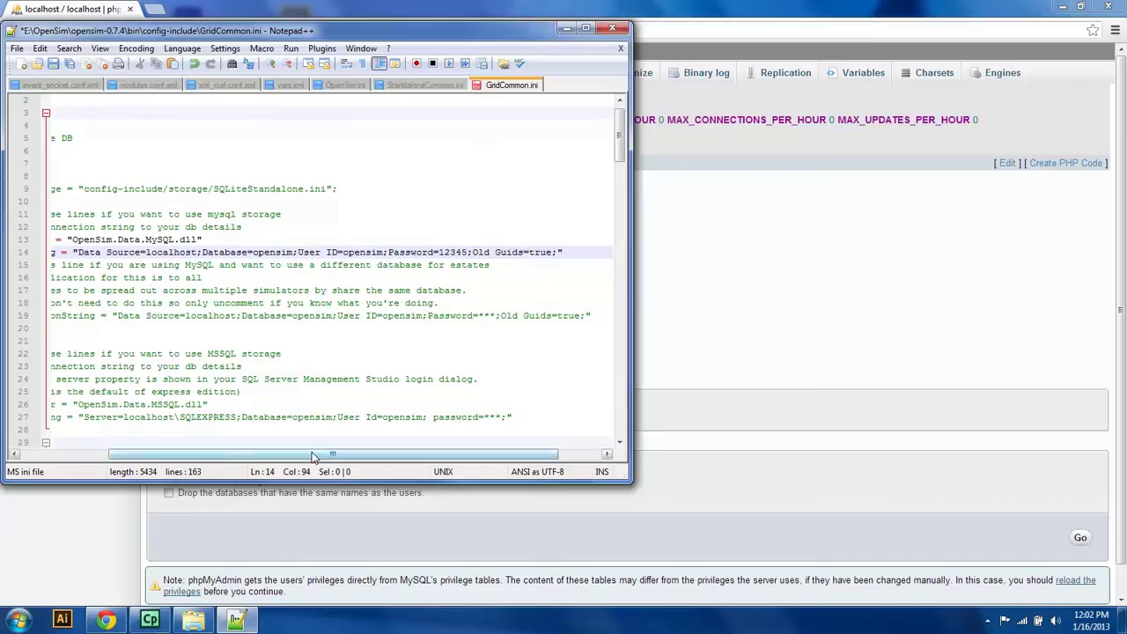
{"action": "left_click_drag", "start_coordinate": [313, 457], "coordinate": [212, 457]}
Step: Replace mygridserver.com with 127.0.0.1 in the AssetServerURI address
{"action": "scroll", "coordinate": [620, 154], "scroll_direction": "down", "scroll_amount": 1}
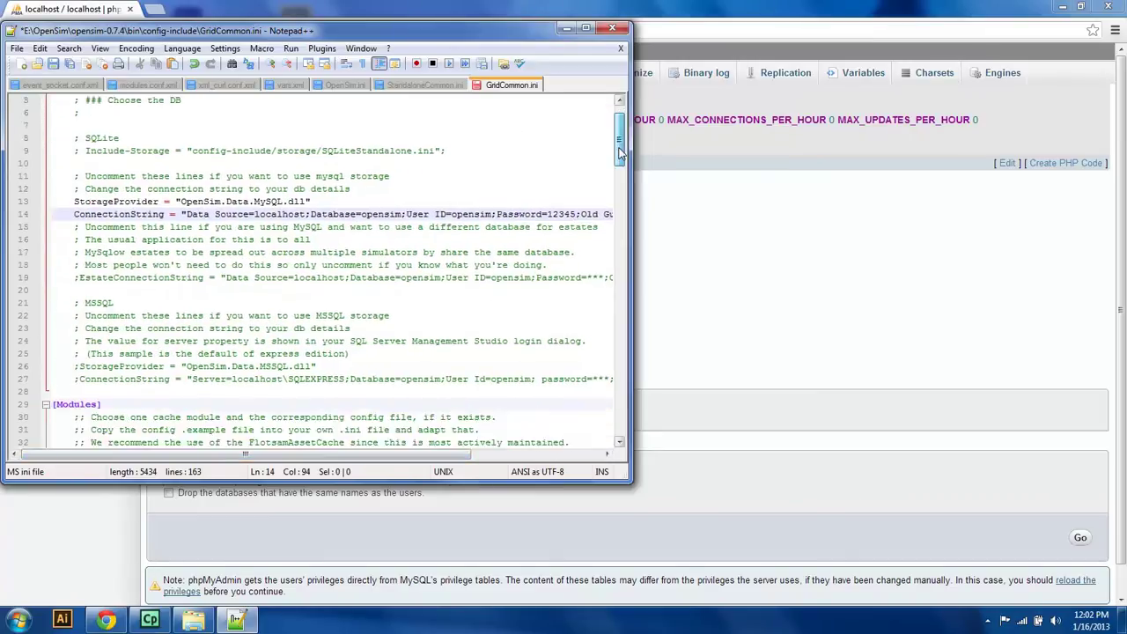
{"action": "left_click_drag", "start_coordinate": [620, 154], "coordinate": [620, 230]}
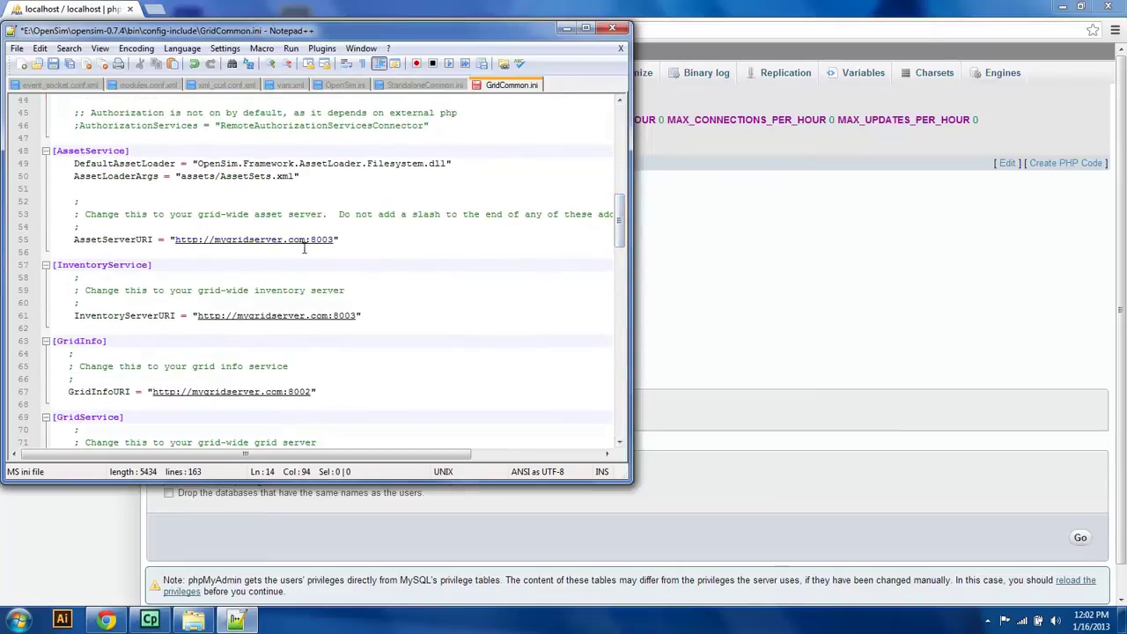
{"action": "left_click_drag", "start_coordinate": [336, 239], "coordinate": [305, 238]}
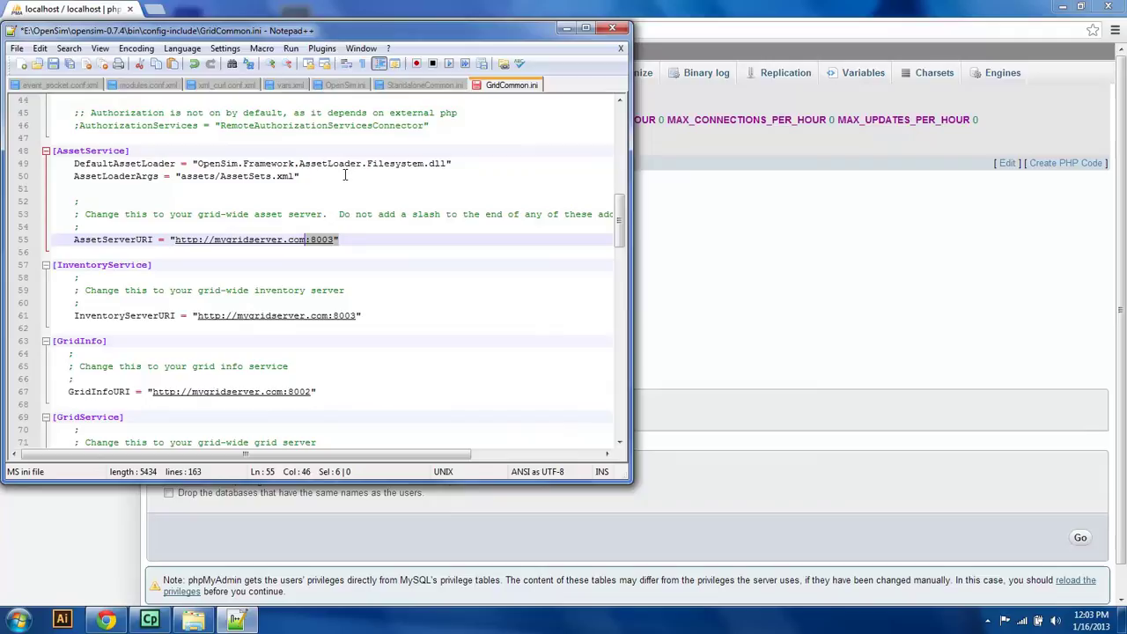
{"action": "key", "text": "Left"}
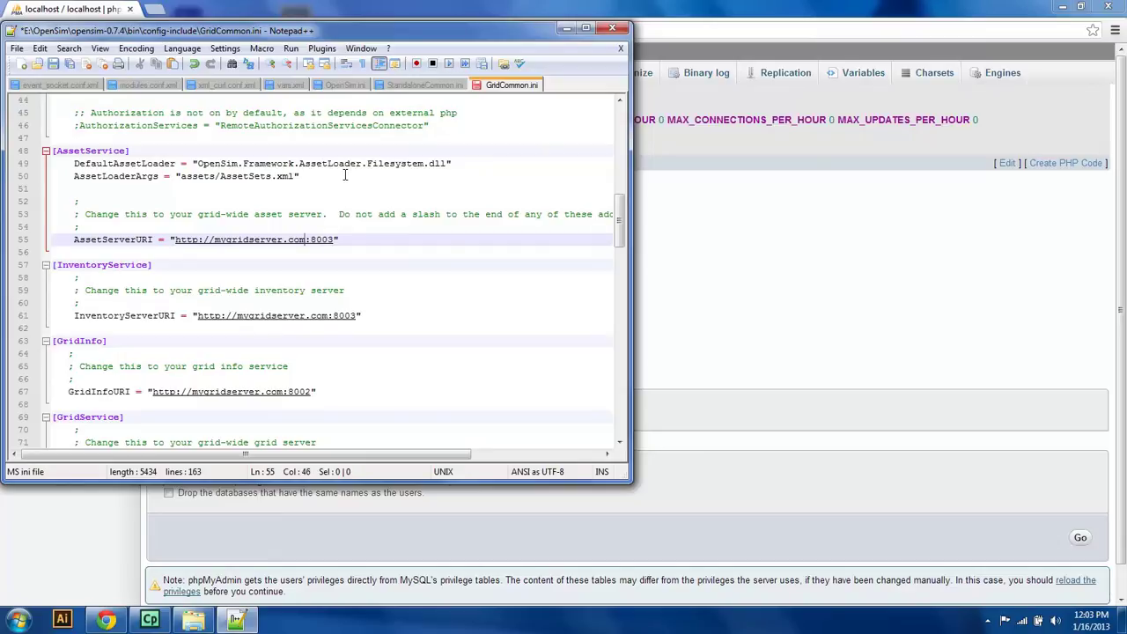
{"action": "key", "text": "BackSpace"}
{"action": "key", "text": "BackSpace"}
{"action": "key", "text": "BackSpace"}
{"action": "key", "text": "BackSpace"}
{"action": "key", "text": "BackSpace"}
{"action": "key", "text": "BackSpace"}
{"action": "key", "text": "BackSpace"}
{"action": "key", "text": "BackSpace"}
{"action": "key", "text": "BackSpace"}
{"action": "key", "text": "BackSpace"}
{"action": "key", "text": "BackSpace"}
{"action": "key", "text": "BackSpace"}
{"action": "key", "text": "BackSpace"}
{"action": "key", "text": "BackSpace"}
{"action": "key", "text": "BackSpace"}
{"action": "key", "text": "BackSpace"}
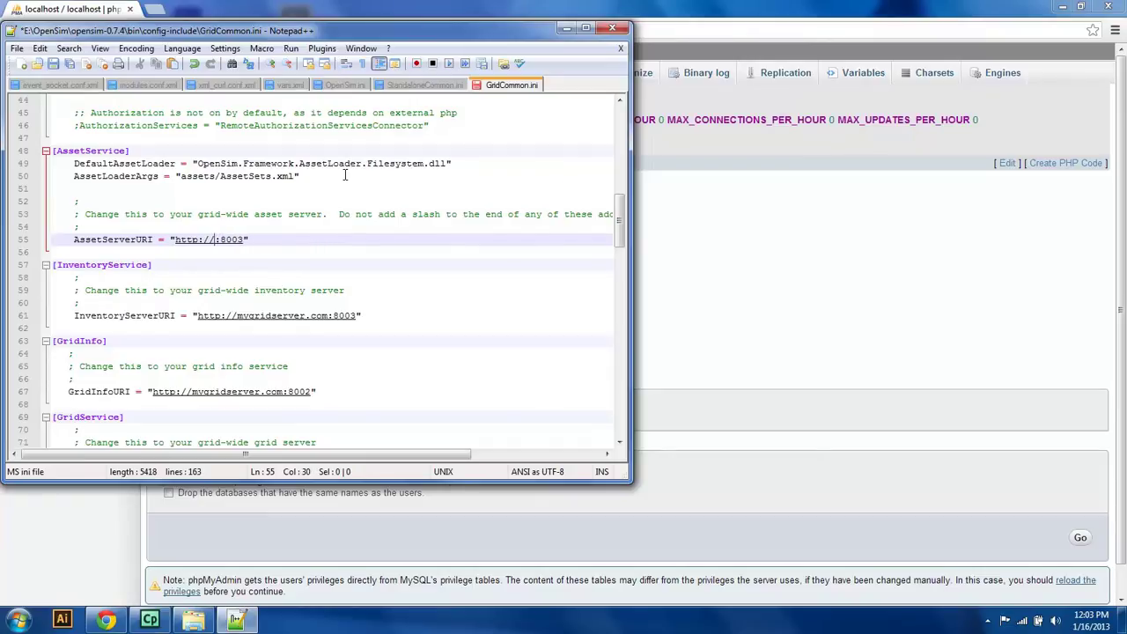
{"action": "type", "text": "127.0.0.1"}
Step: Check the hidden notification area icons, then save GridCommon.ini
{"action": "left_click", "coordinate": [989, 621]}
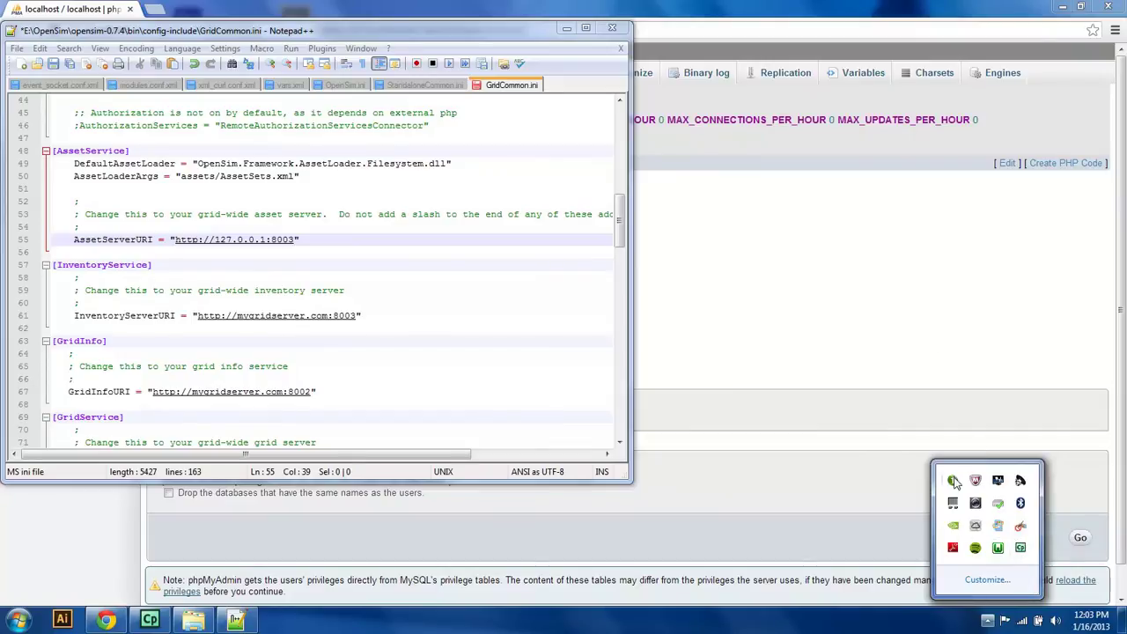
{"action": "left_click", "coordinate": [1022, 548]}
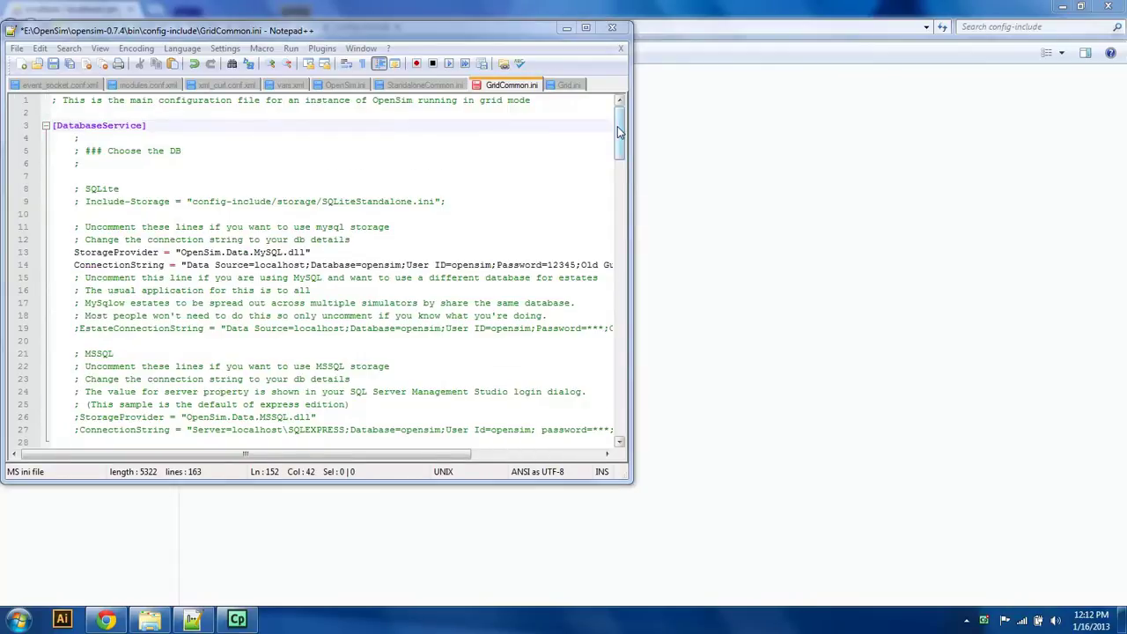
{"action": "mouse_move", "coordinate": [620, 136]}
{"action": "left_mouse_down"}
{"action": "mouse_move", "coordinate": [642, 398]}
{"action": "mouse_move", "coordinate": [619, 120]}
{"action": "left_mouse_up"}
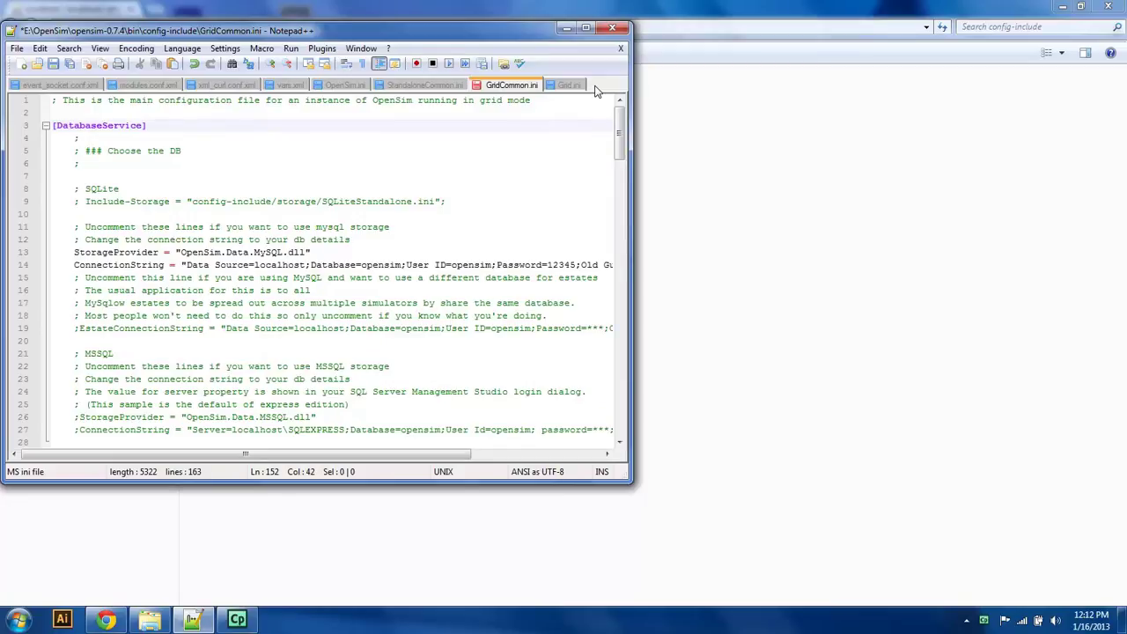
{"action": "left_click", "coordinate": [53, 64]}
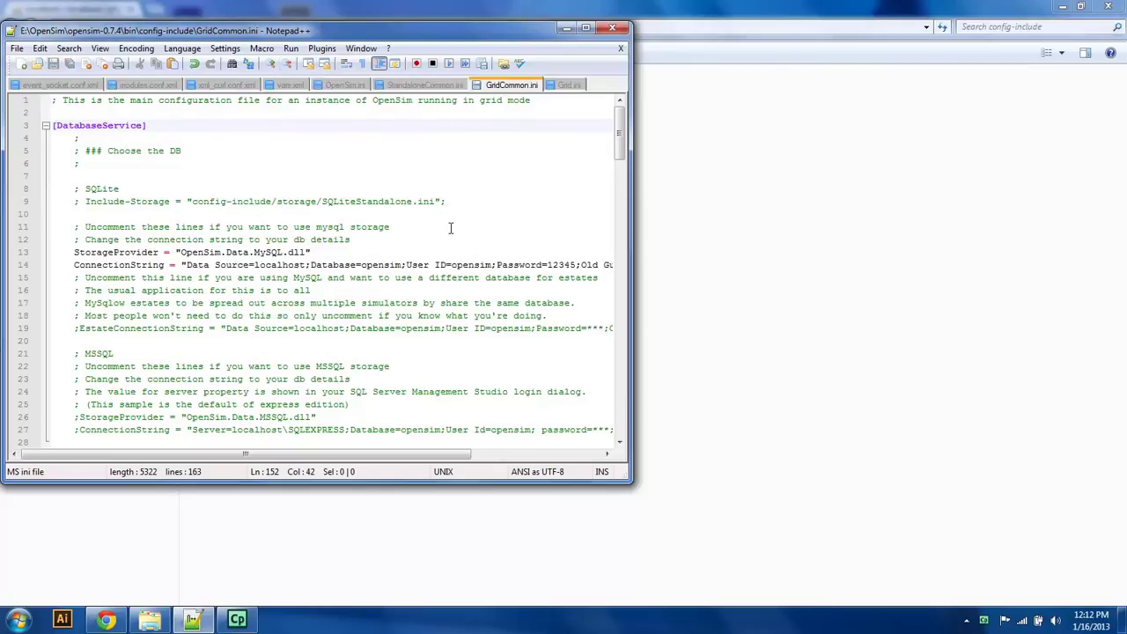
Step: Rename Robust.ini.example in the bin folder to Robust.ini, accepting the extension change
{"action": "left_click", "coordinate": [147, 621]}
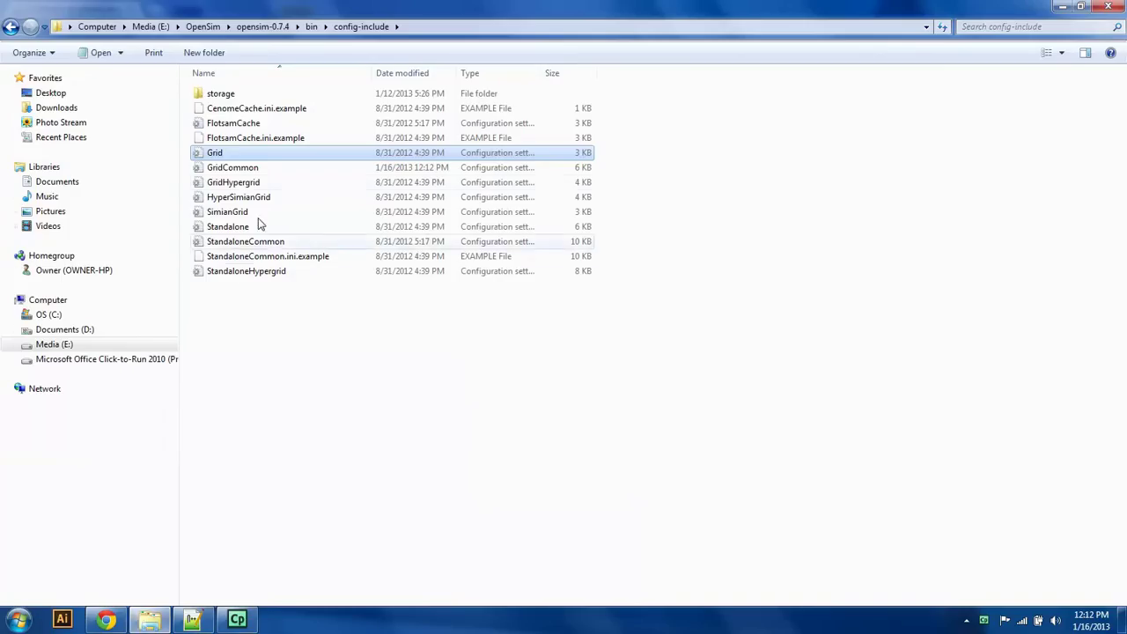
{"action": "left_click", "coordinate": [10, 27]}
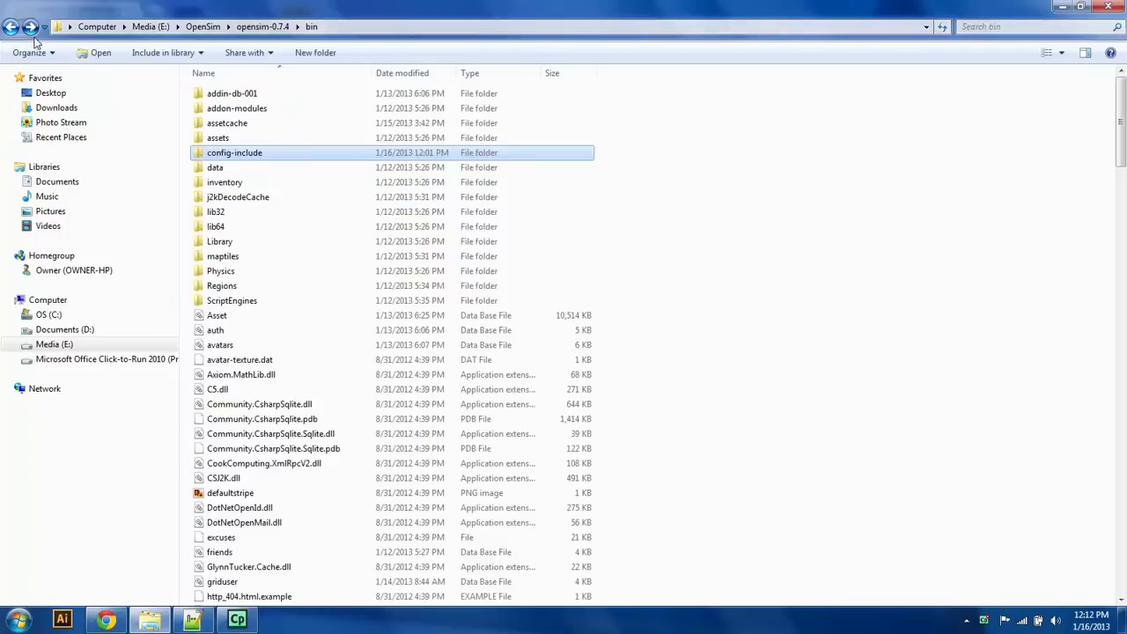
{"action": "left_click_drag", "start_coordinate": [1121, 113], "coordinate": [1053, 571]}
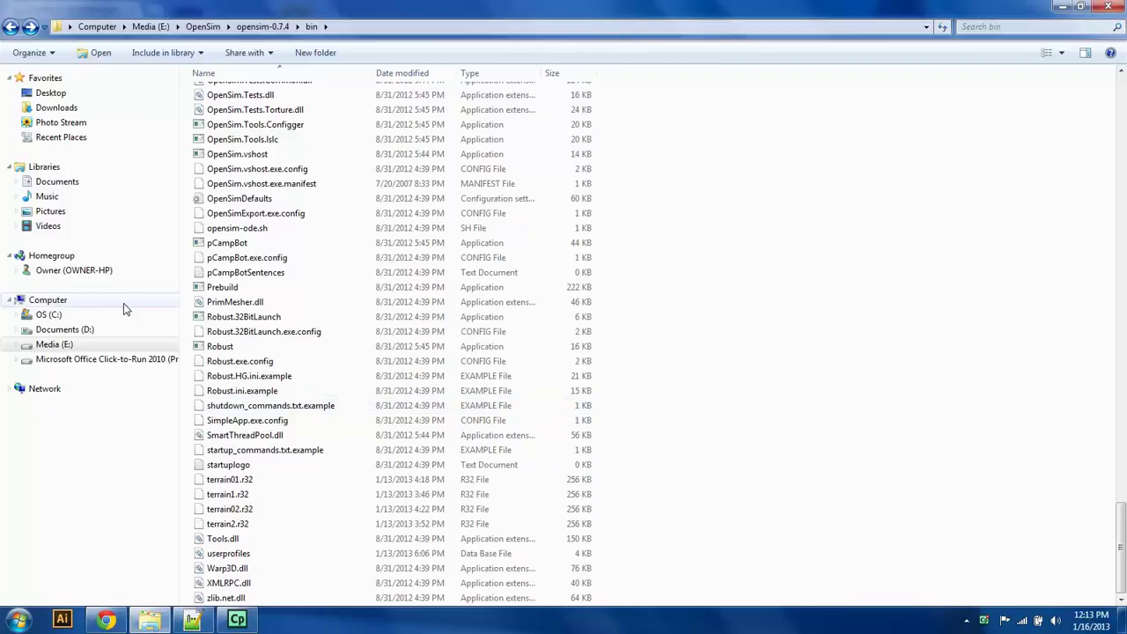
{"action": "right_click", "coordinate": [242, 391]}
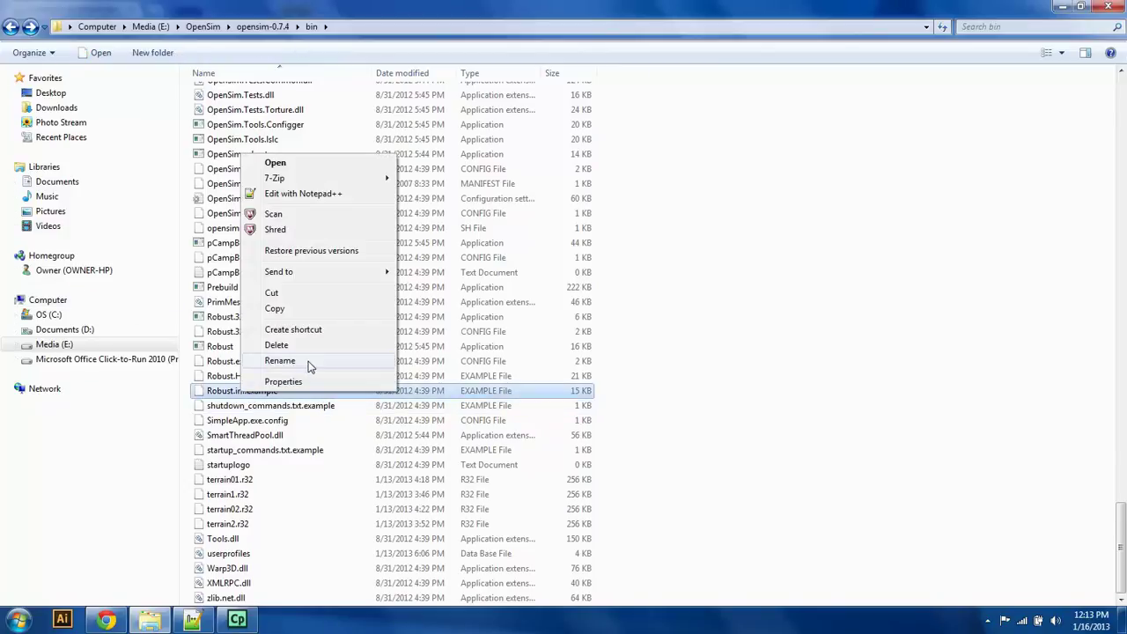
{"action": "left_click", "coordinate": [308, 361]}
{"action": "left_click", "coordinate": [283, 391]}
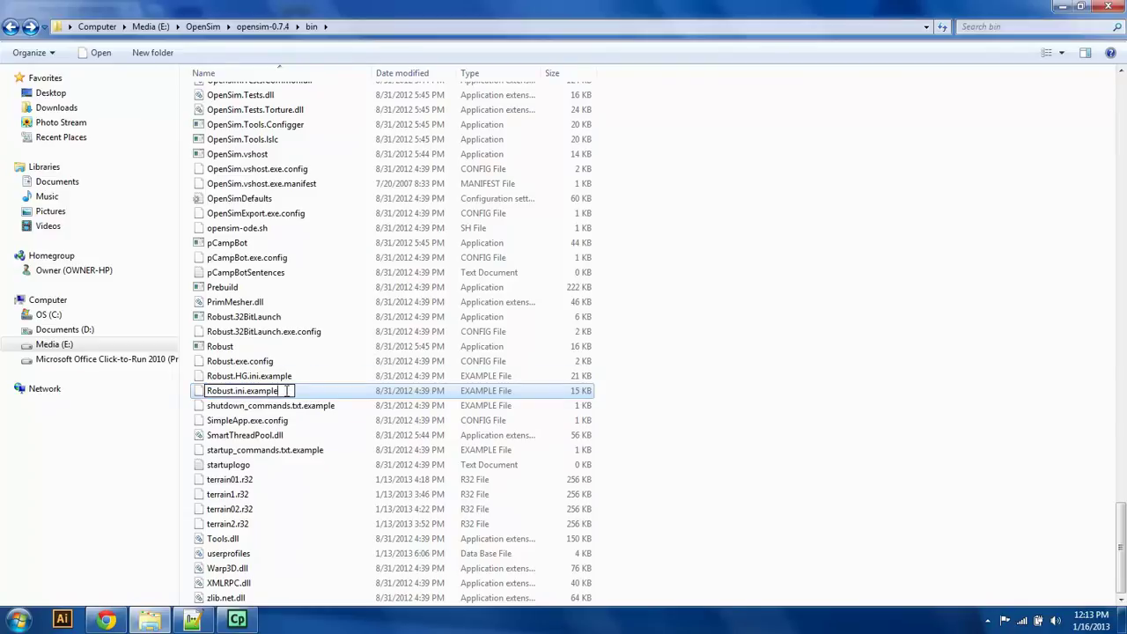
{"action": "key", "text": "BackSpace"}
{"action": "key", "text": "BackSpace"}
{"action": "key", "text": "BackSpace"}
{"action": "key", "text": "BackSpace"}
{"action": "key", "text": "BackSpace"}
{"action": "key", "text": "BackSpace"}
{"action": "key", "text": "BackSpace"}
{"action": "key", "text": "BackSpace"}
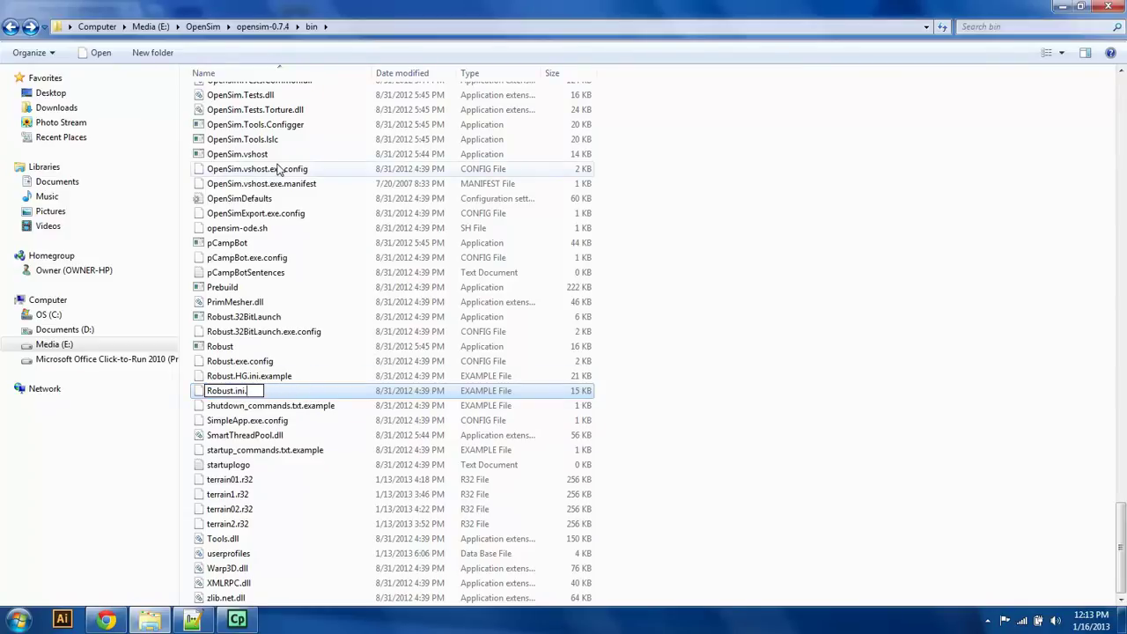
{"action": "key", "text": "Return"}
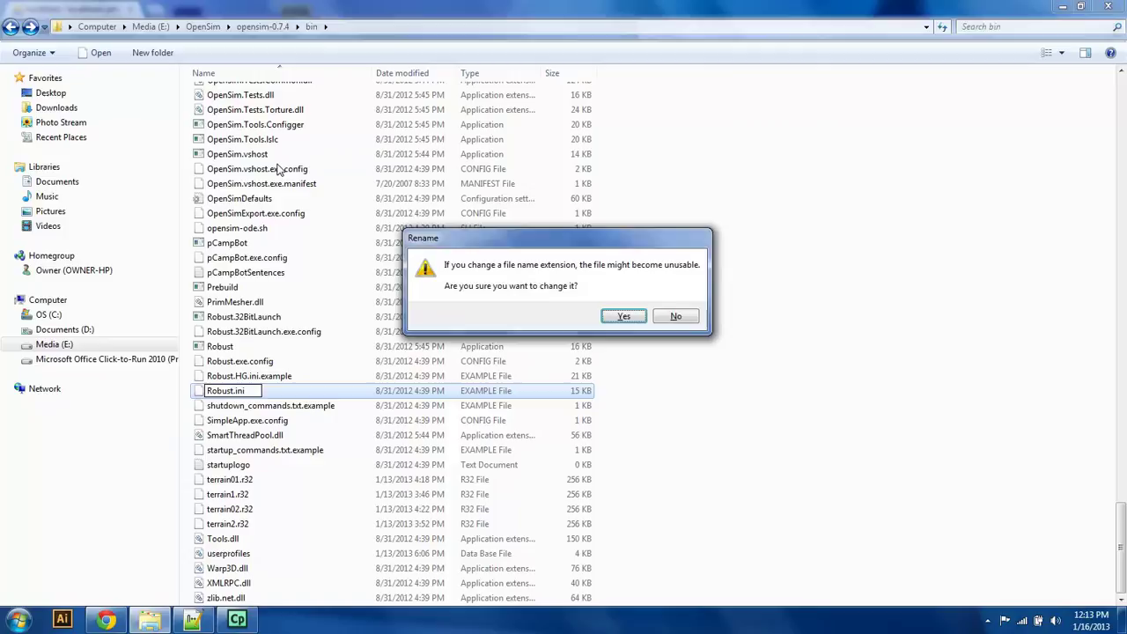
{"action": "key", "text": "Return"}
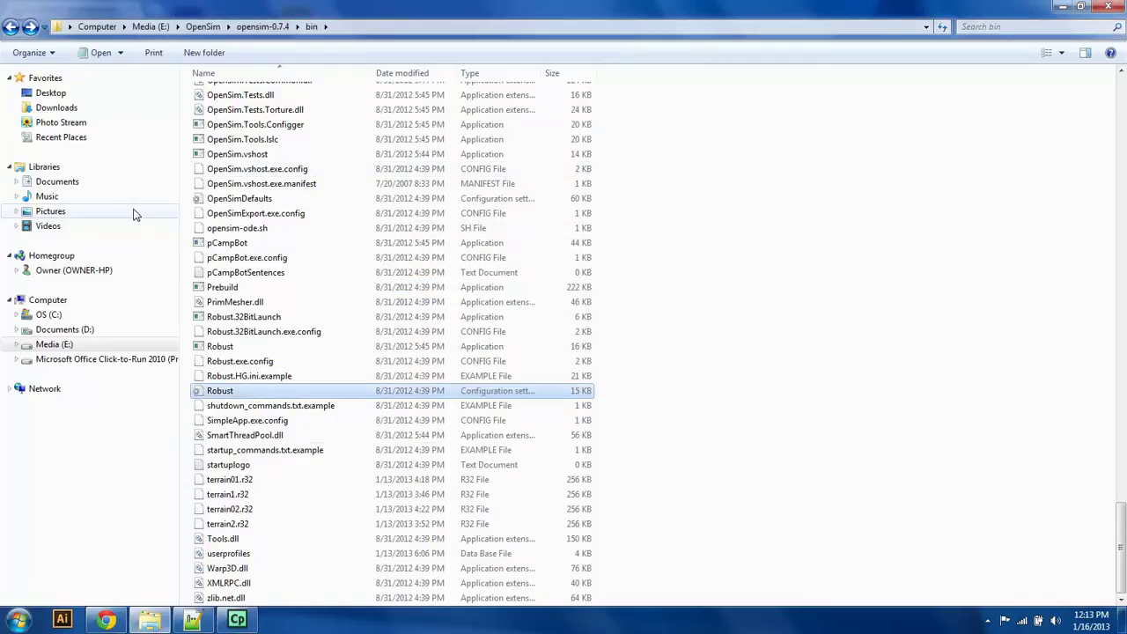
Step: Open Robust.ini in a maximized Notepad++ window and scroll to the DatabaseService section
{"action": "right_click", "coordinate": [213, 390]}
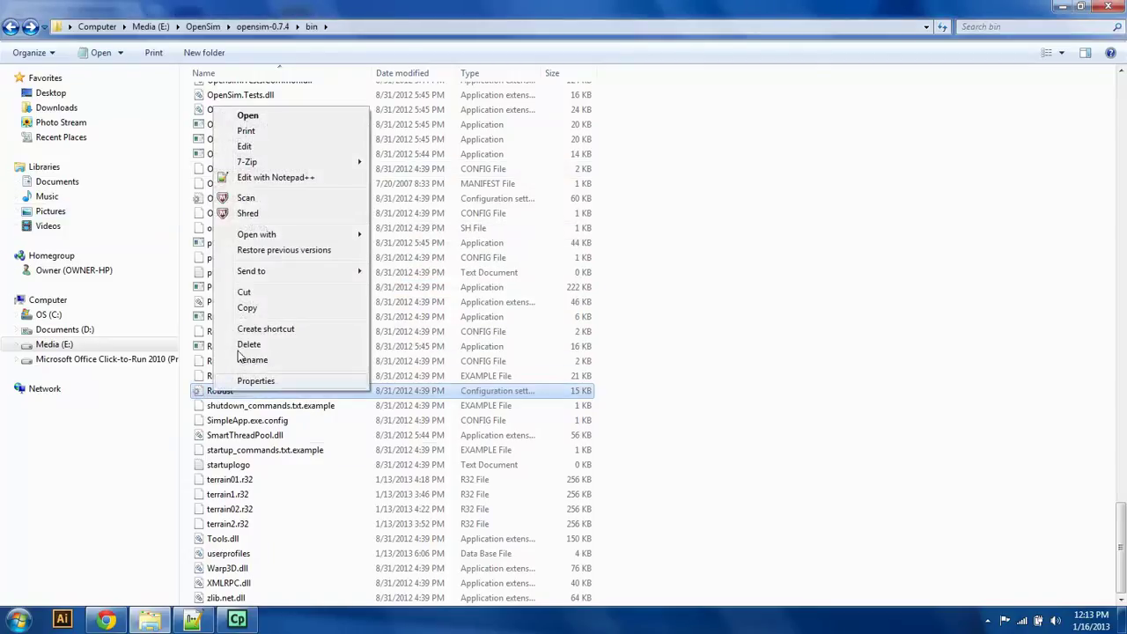
{"action": "left_click", "coordinate": [277, 177]}
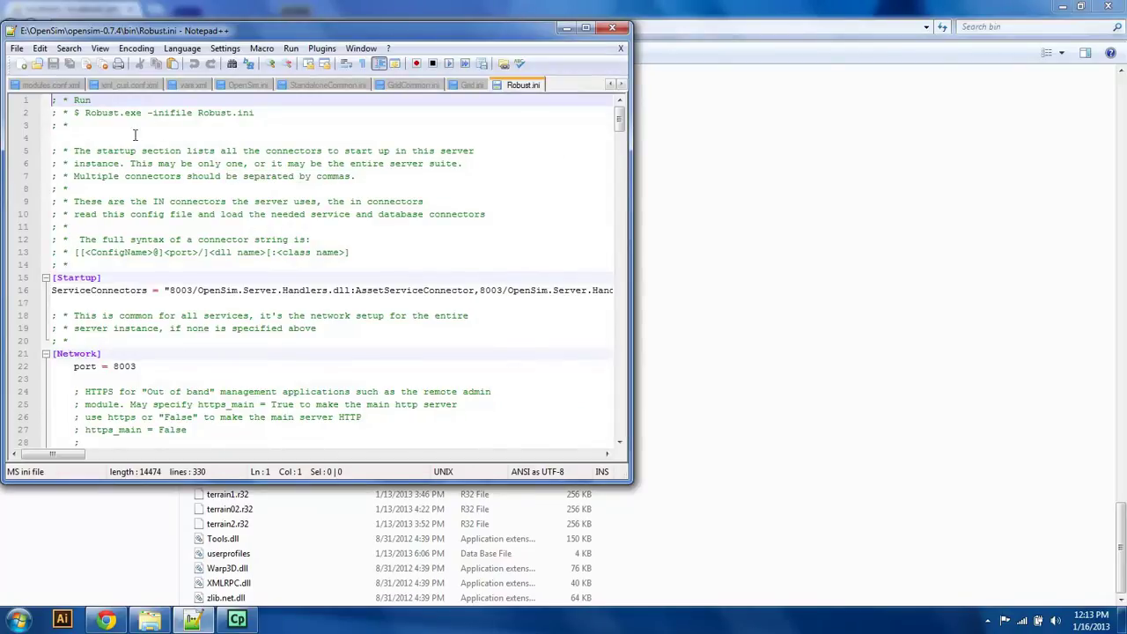
{"action": "left_click", "coordinate": [586, 28]}
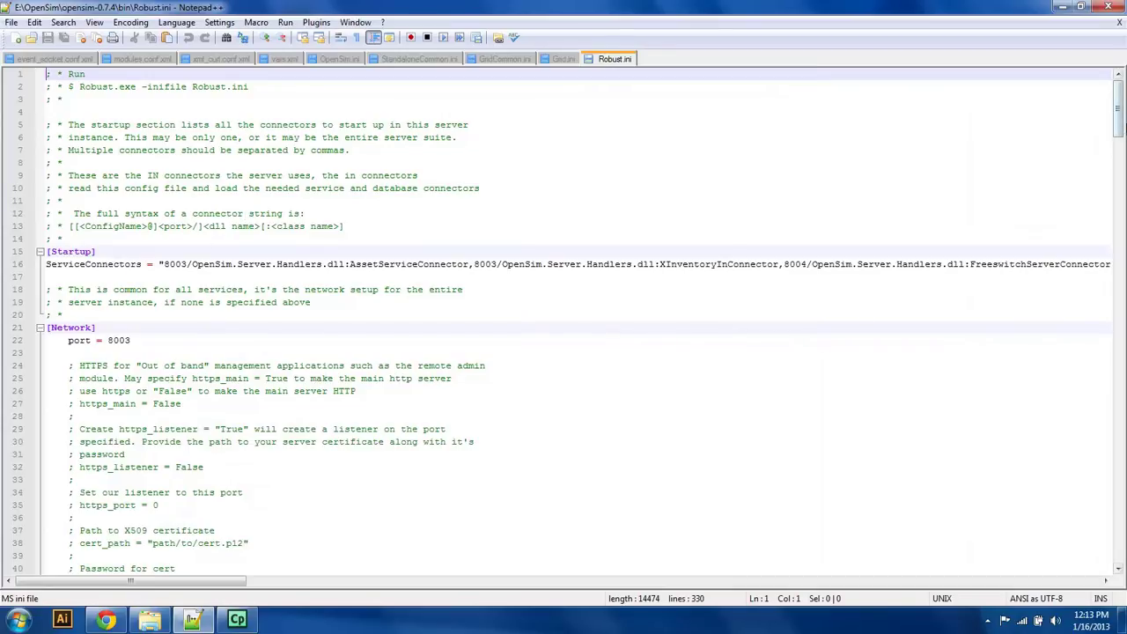
{"action": "left_click_drag", "start_coordinate": [1117, 107], "coordinate": [1117, 129]}
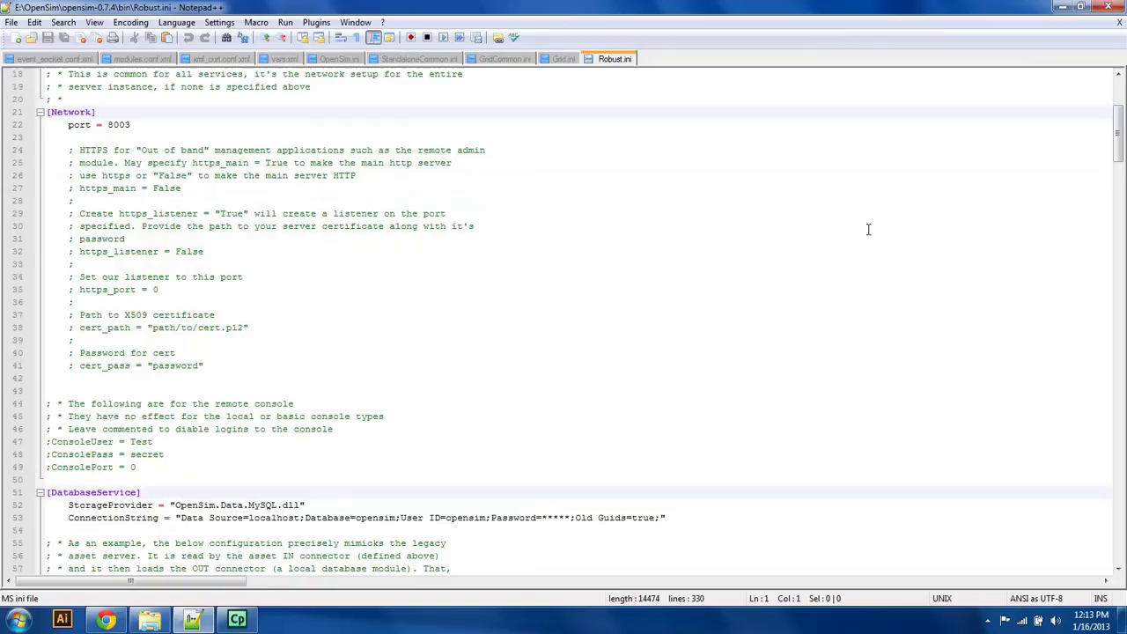
{"action": "scroll", "coordinate": [1036, 164], "scroll_direction": "down", "scroll_amount": 6}
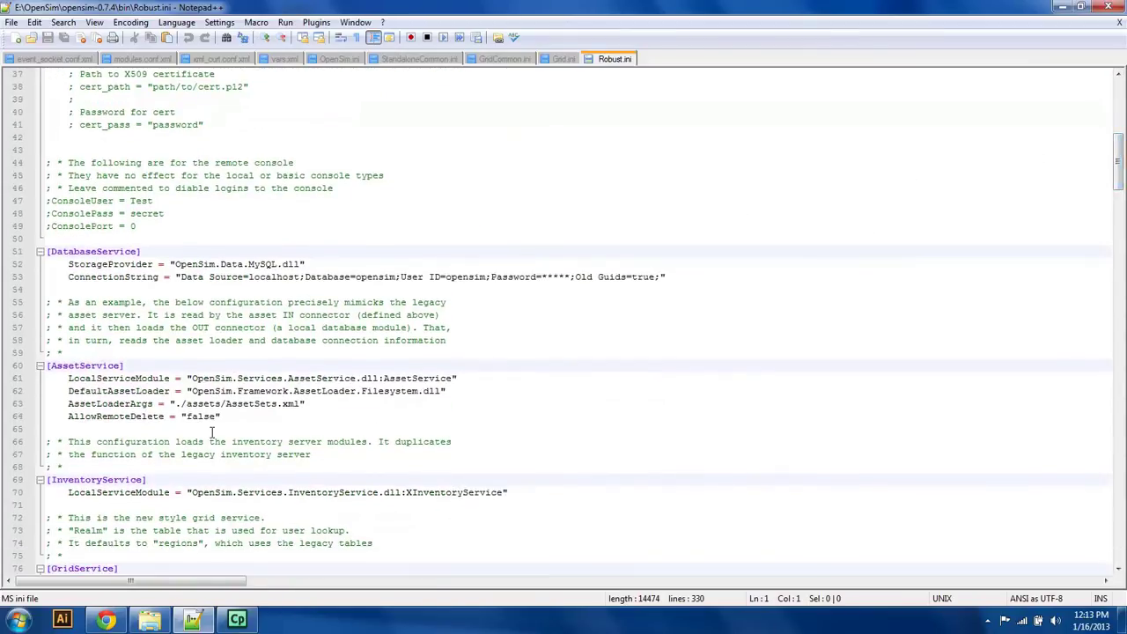
{"action": "left_click", "coordinate": [120, 620]}
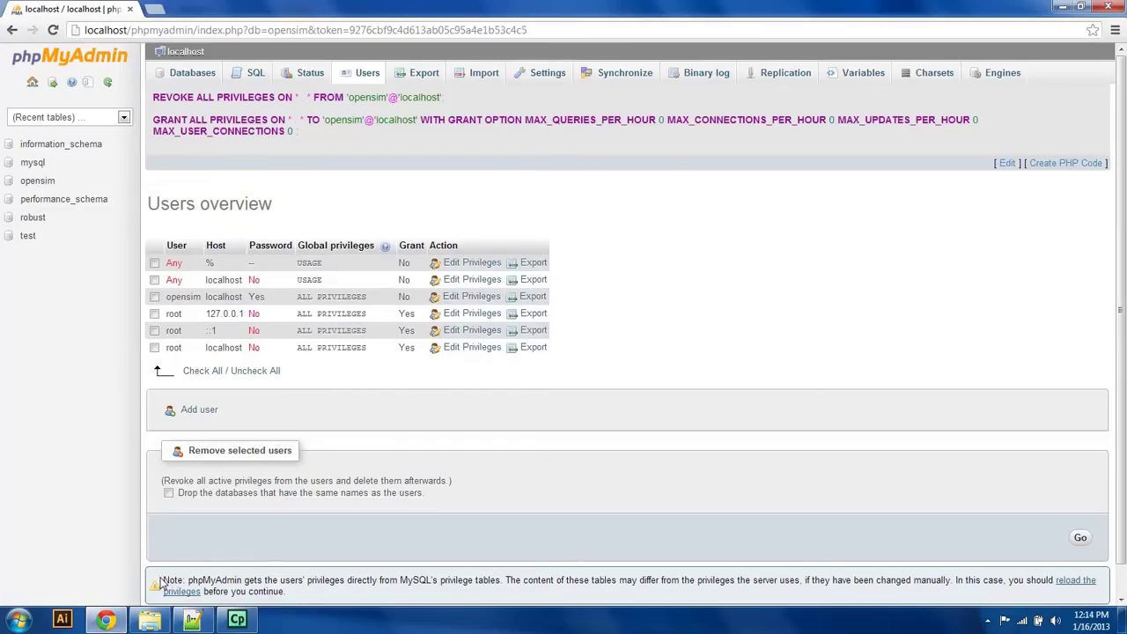
{"action": "left_click", "coordinate": [192, 620]}
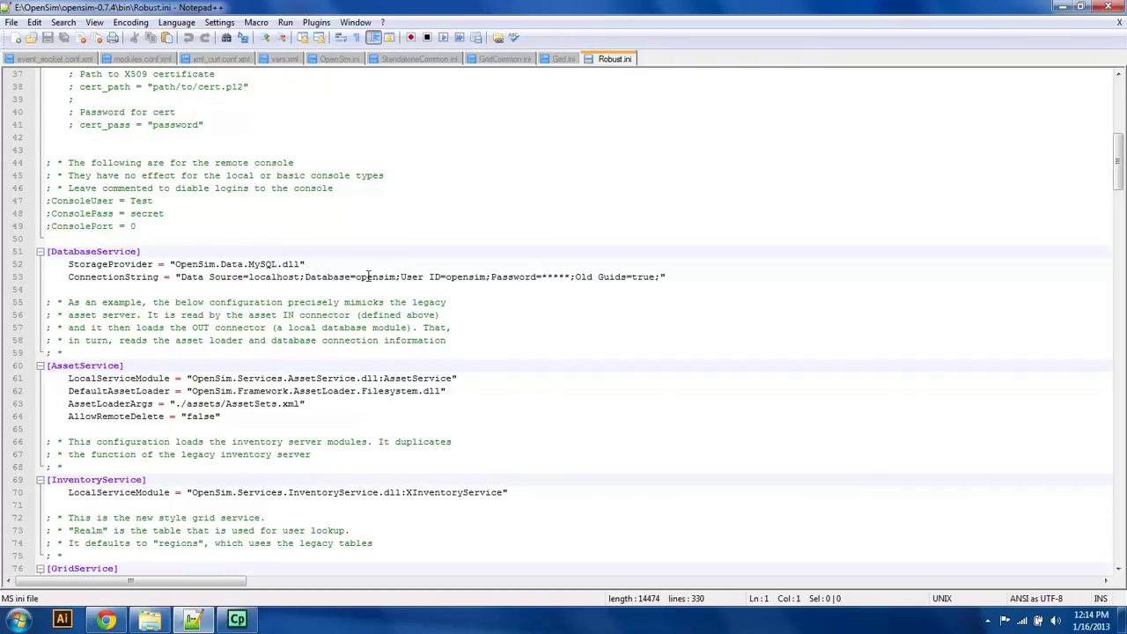
Step: Change Database=opensim to robust and replace the Password asterisks with the database password
{"action": "double_click", "coordinate": [368, 276]}
{"action": "type", "text": "robu"}
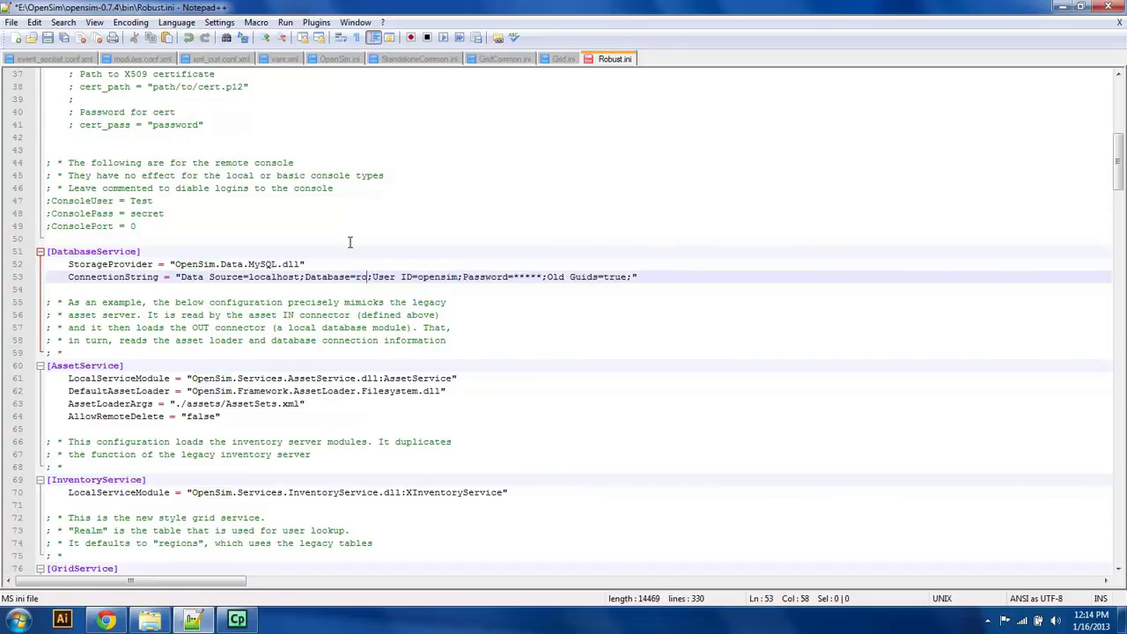
{"action": "type", "text": "st"}
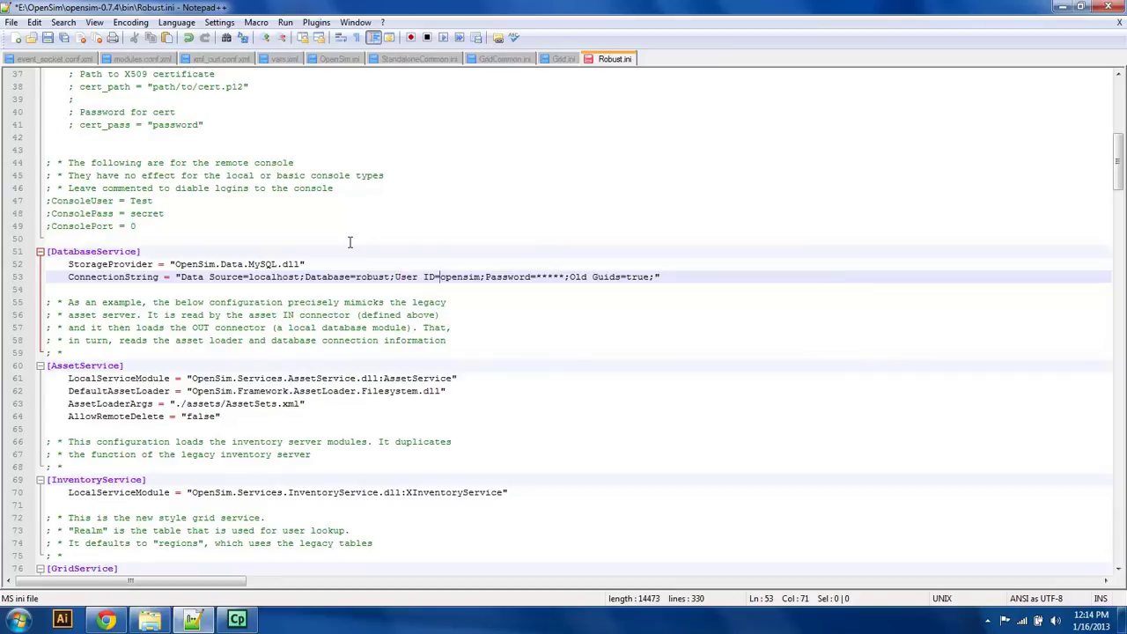
{"action": "key", "text": "Right"}
{"action": "key", "text": "Right"}
{"action": "key", "text": "Right"}
{"action": "key", "text": "Right"}
{"action": "key", "text": "Right"}
{"action": "key", "text": "Right"}
{"action": "key", "text": "Right"}
{"action": "key", "text": "Right"}
{"action": "key", "text": "Right"}
{"action": "key", "text": "Right"}
{"action": "key", "text": "Right"}
{"action": "key", "text": "Right"}
{"action": "key", "text": "Right"}
{"action": "key", "text": "BackSpace"}
{"action": "key", "text": "BackSpace"}
{"action": "key", "text": "BackSpace"}
{"action": "key", "text": "BackSpace"}
{"action": "key", "text": "BackSpace"}
{"action": "type", "text": "123"}
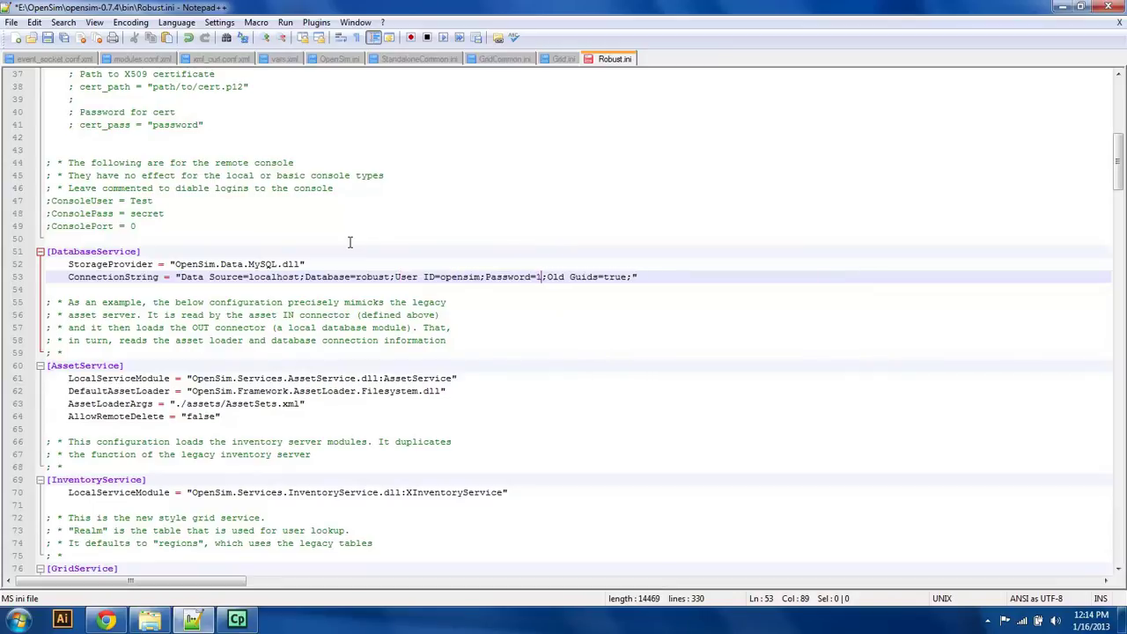
{"action": "type", "text": "45"}
{"action": "left_click_drag", "start_coordinate": [1122, 177], "coordinate": [1121, 249]}
{"action": "left_click_drag", "start_coordinate": [1120, 276], "coordinate": [1123, 385]}
Step: Replace the default long gridname in GridInfoService with the user's own grid name
{"action": "scroll", "coordinate": [1080, 398], "scroll_direction": "down", "scroll_amount": 10}
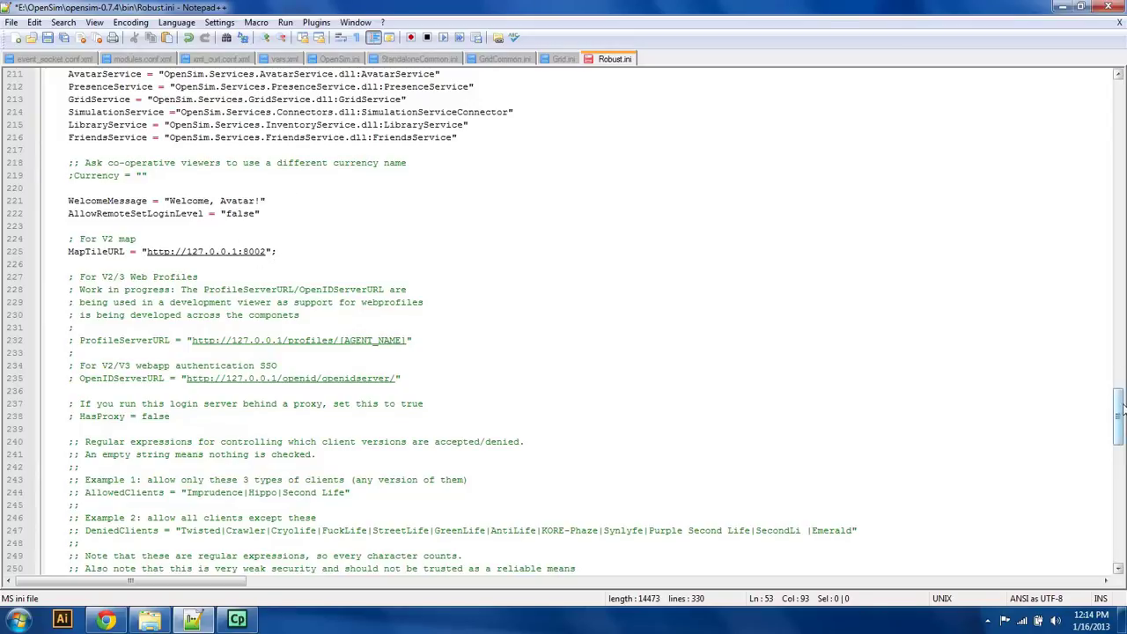
{"action": "left_click_drag", "start_coordinate": [1120, 419], "coordinate": [1112, 543]}
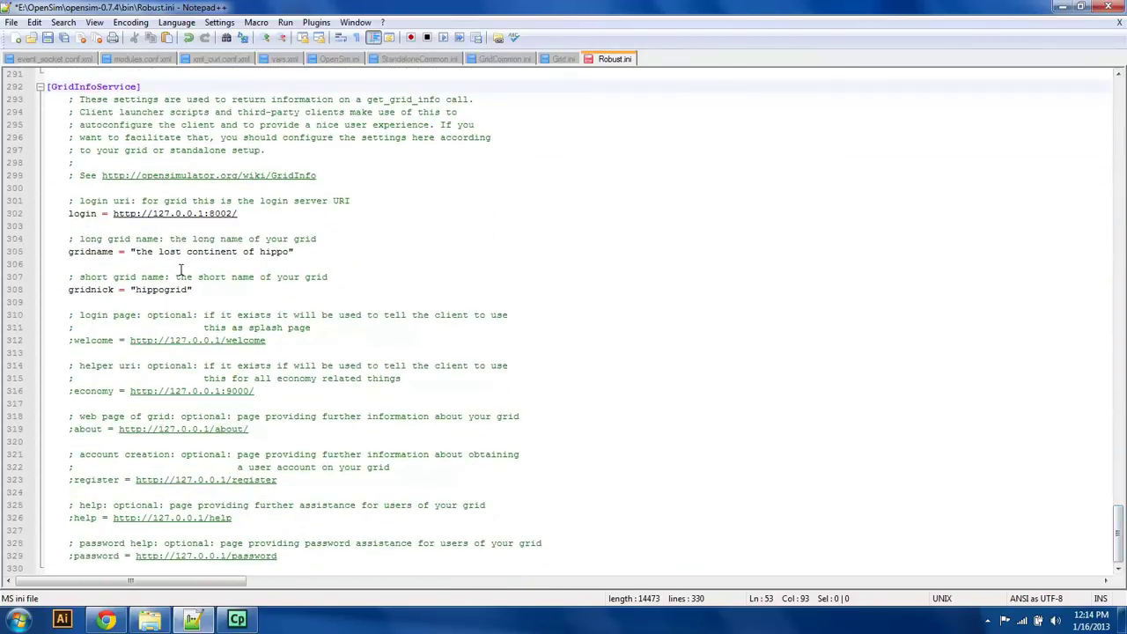
{"action": "left_click_drag", "start_coordinate": [134, 252], "coordinate": [294, 251]}
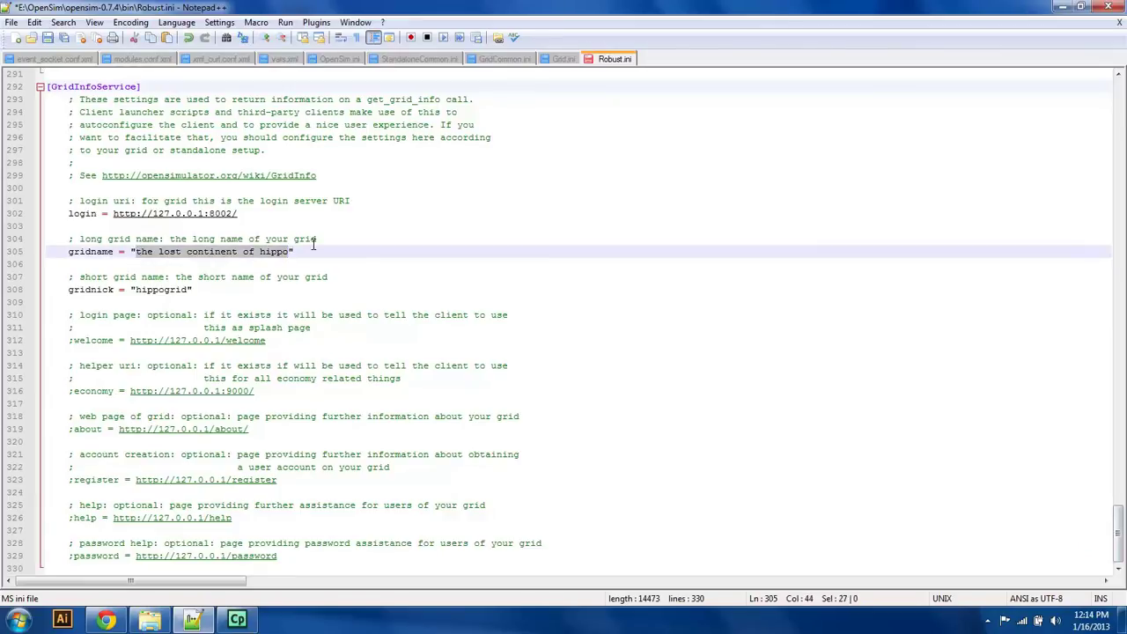
{"action": "key", "text": "Delete"}
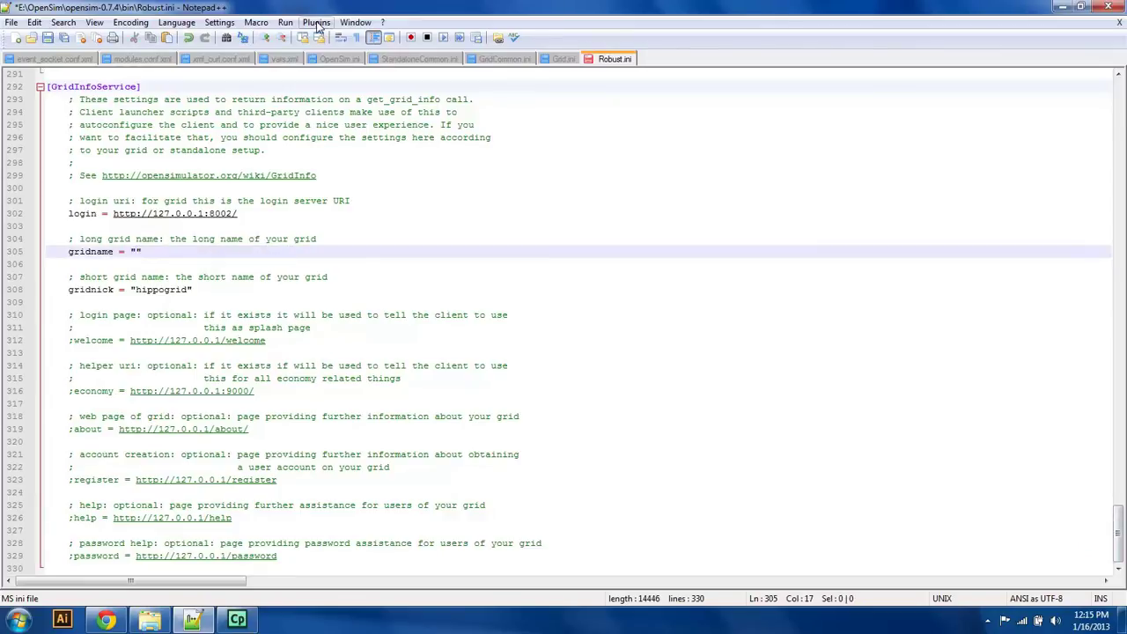
{"action": "type", "text": "jbo"}
{"action": "key", "text": "BackSpace"}
{"action": "key", "text": "BackSpace"}
{"action": "key", "text": "BackSpace"}
{"action": "key", "text": "BackSpace"}
{"action": "type", "text": "cjblink"}
{"action": "type", "text": "0"}
{"action": "key", "text": "Delete"}
{"action": "key", "text": "BackSpace"}
{"action": "type", "text": "120's grid"}
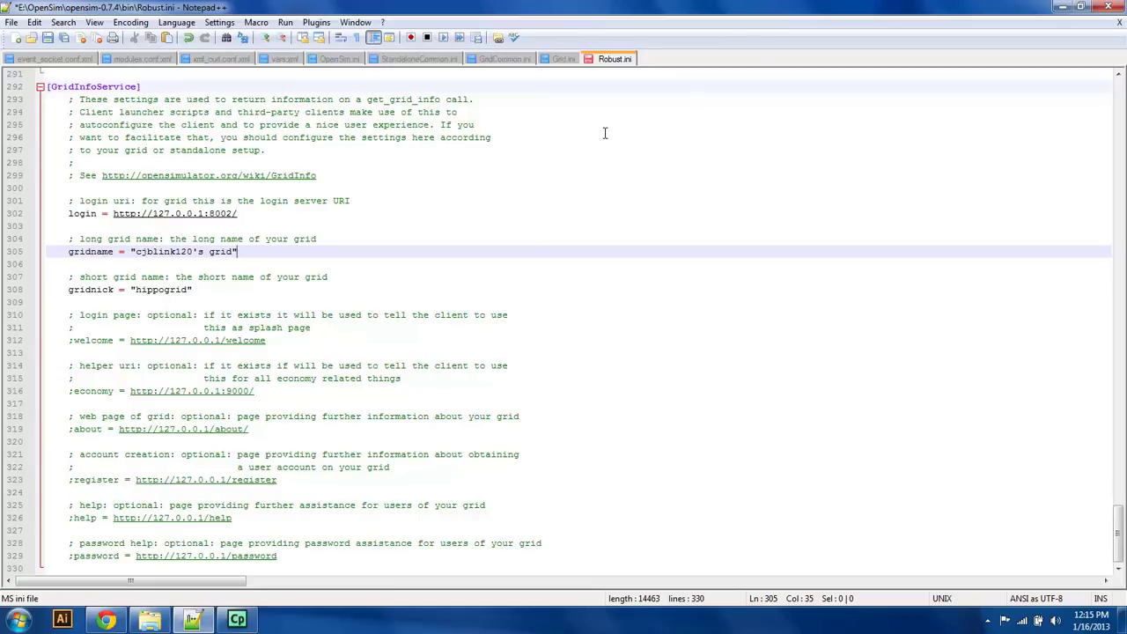
Step: Replace the hippogrid gridnick with the user's own short grid nickname
{"action": "left_click", "coordinate": [164, 289]}
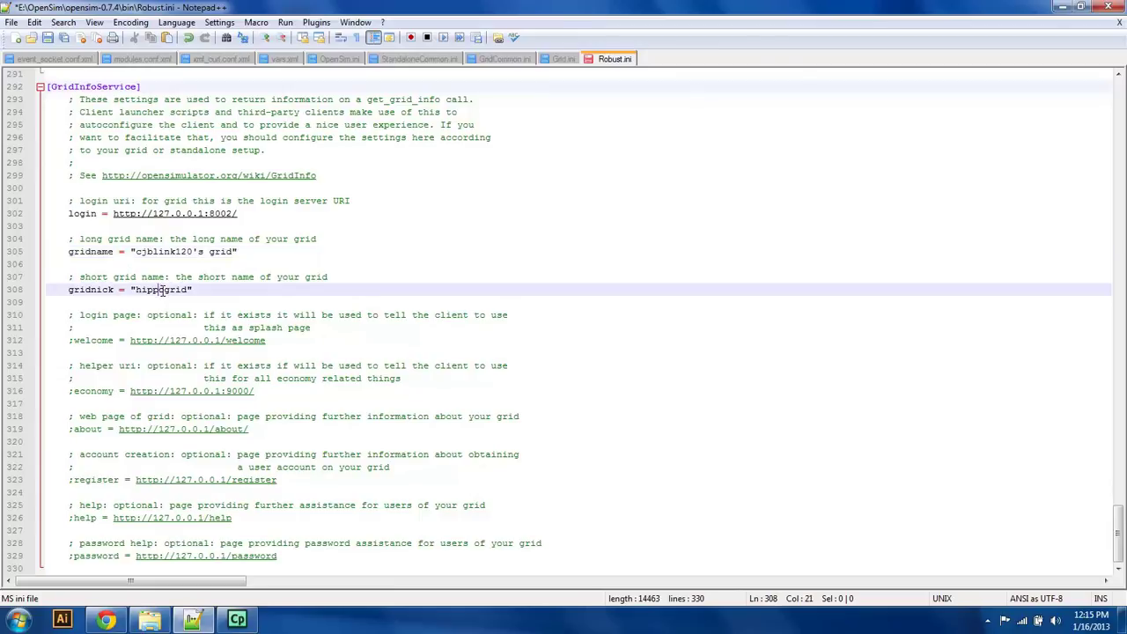
{"action": "double_click", "coordinate": [164, 289]}
{"action": "key", "text": "BackSpace"}
{"action": "type", "text": "cjblink120"}
{"action": "left_click_drag", "start_coordinate": [1118, 530], "coordinate": [1119, 518]}
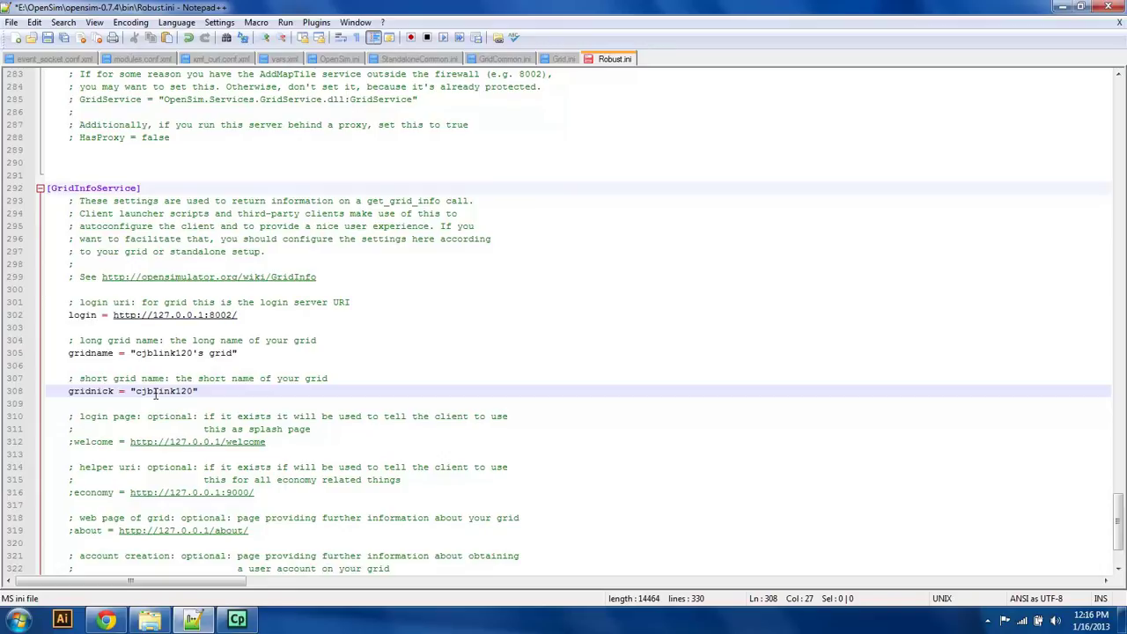
Step: Change the login URI host from 127.0.0.1 to 192.168.1.133, keeping port 8002
{"action": "left_click", "coordinate": [205, 319]}
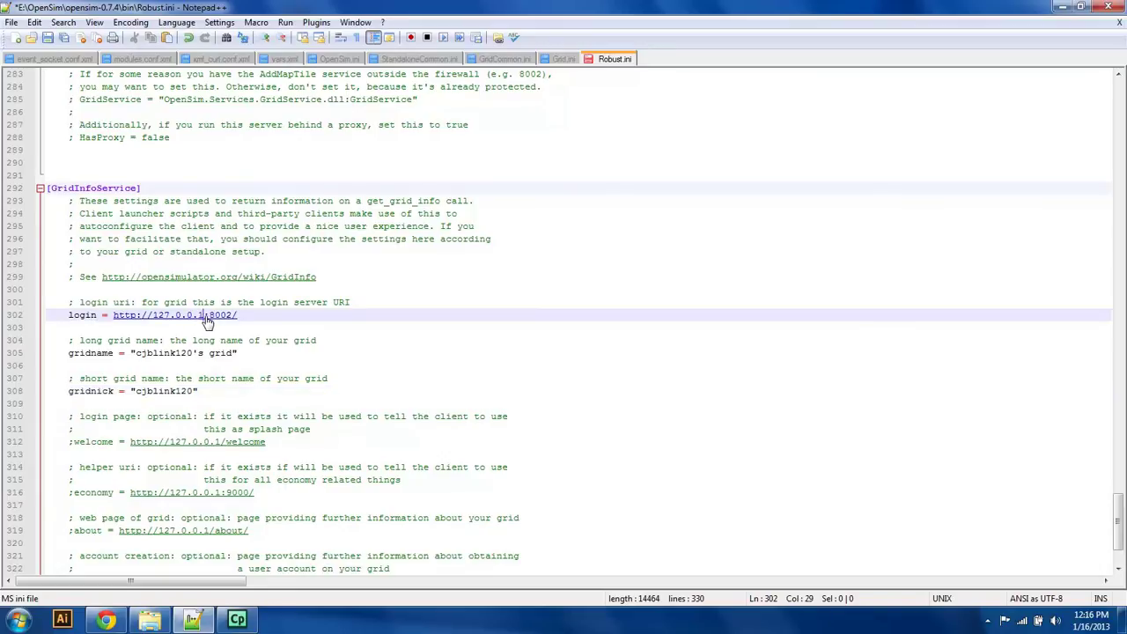
{"action": "key", "text": "BackSpace"}
{"action": "key", "text": "BackSpace"}
{"action": "key", "text": "BackSpace"}
{"action": "key", "text": "BackSpace"}
{"action": "key", "text": "BackSpace"}
{"action": "key", "text": "BackSpace"}
{"action": "key", "text": "BackSpace"}
{"action": "key", "text": "BackSpace"}
{"action": "key", "text": "BackSpace"}
{"action": "type", "text": "192"}
{"action": "type", "text": ".1"}
{"action": "type", "text": "68.1.122"}
{"action": "key", "text": "BackSpace"}
{"action": "key", "text": "BackSpace"}
{"action": "type", "text": "33"}
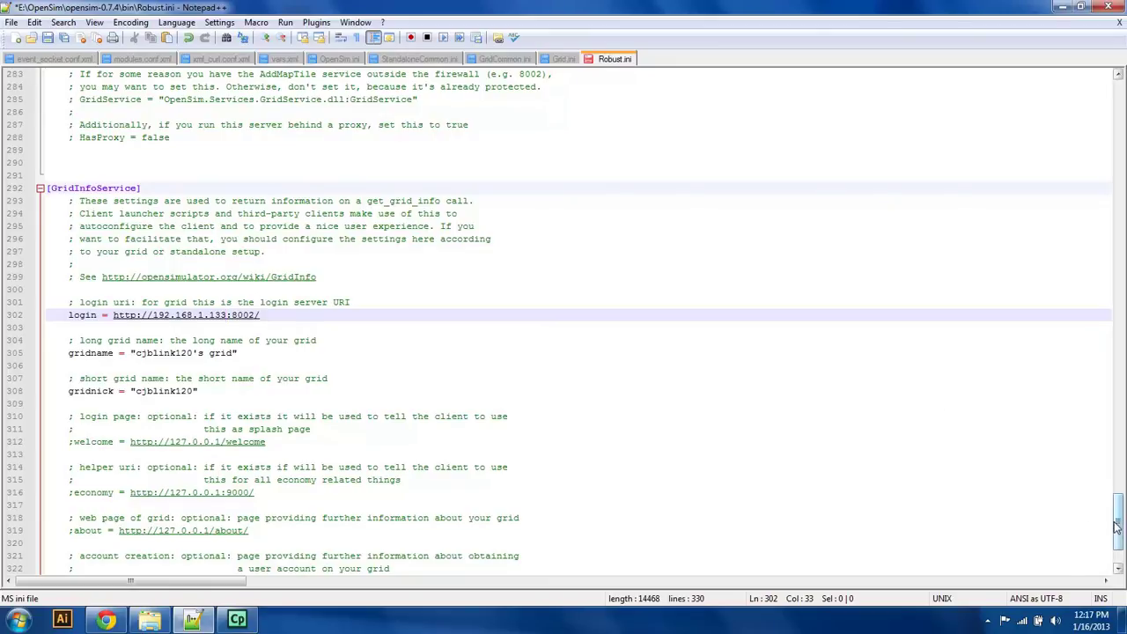
Step: Save Robust.ini and bring the bin folder window back to the front
{"action": "left_click_drag", "start_coordinate": [1117, 526], "coordinate": [1114, 538]}
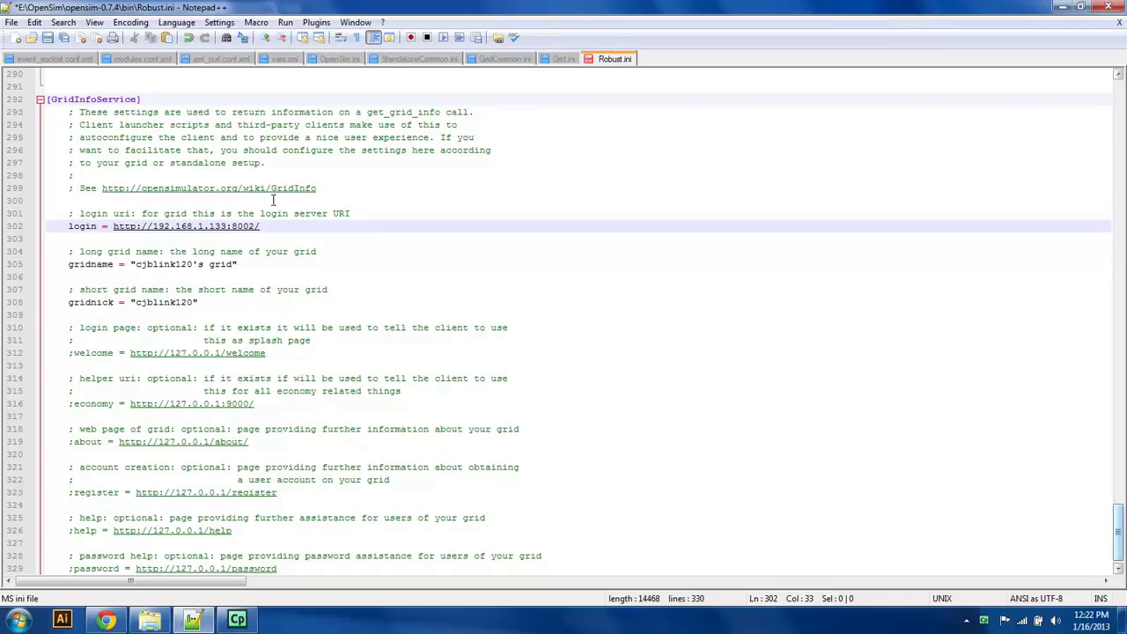
{"action": "left_click", "coordinate": [64, 38]}
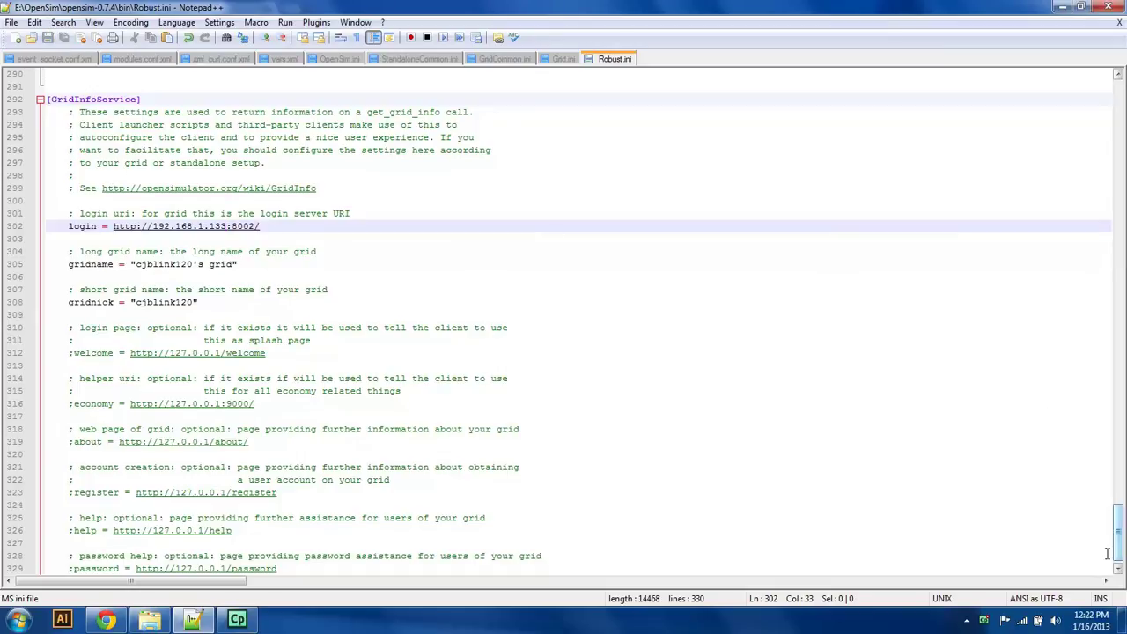
{"action": "scroll", "coordinate": [1121, 551], "scroll_direction": "up", "scroll_amount": 1}
{"action": "left_click_drag", "start_coordinate": [1121, 561], "coordinate": [1109, 57]}
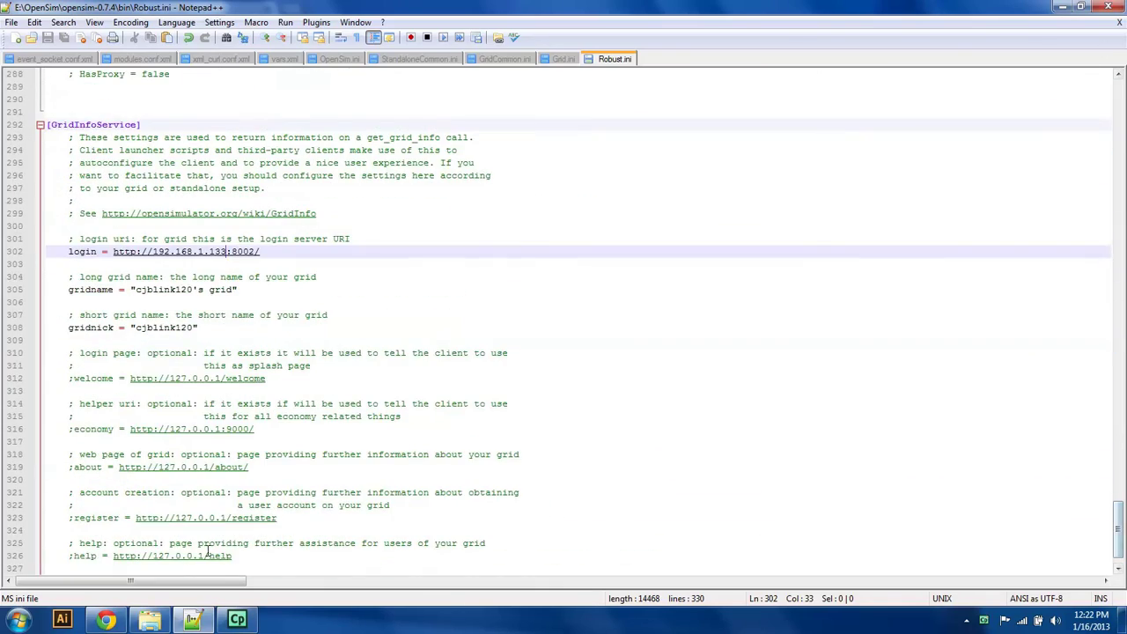
{"action": "left_click", "coordinate": [150, 619]}
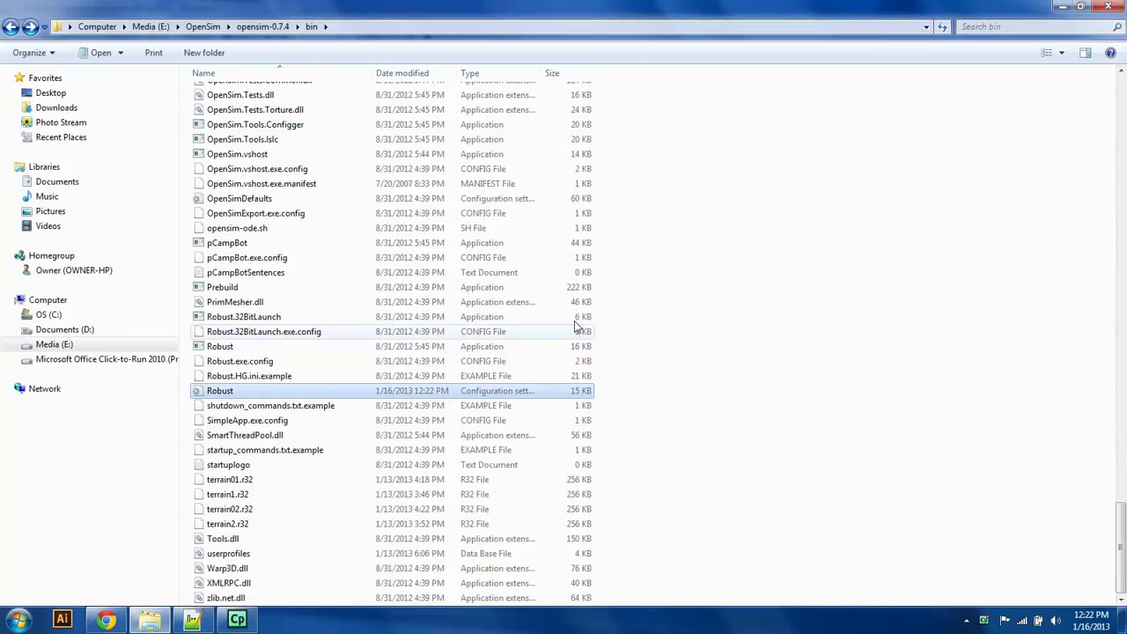
Step: Launch Robust.exe from the bin folder to start the Robust server
{"action": "mouse_move", "coordinate": [1121, 553]}
{"action": "left_mouse_down"}
{"action": "mouse_move", "coordinate": [1121, 252]}
{"action": "mouse_move", "coordinate": [1121, 550]}
{"action": "left_mouse_up"}
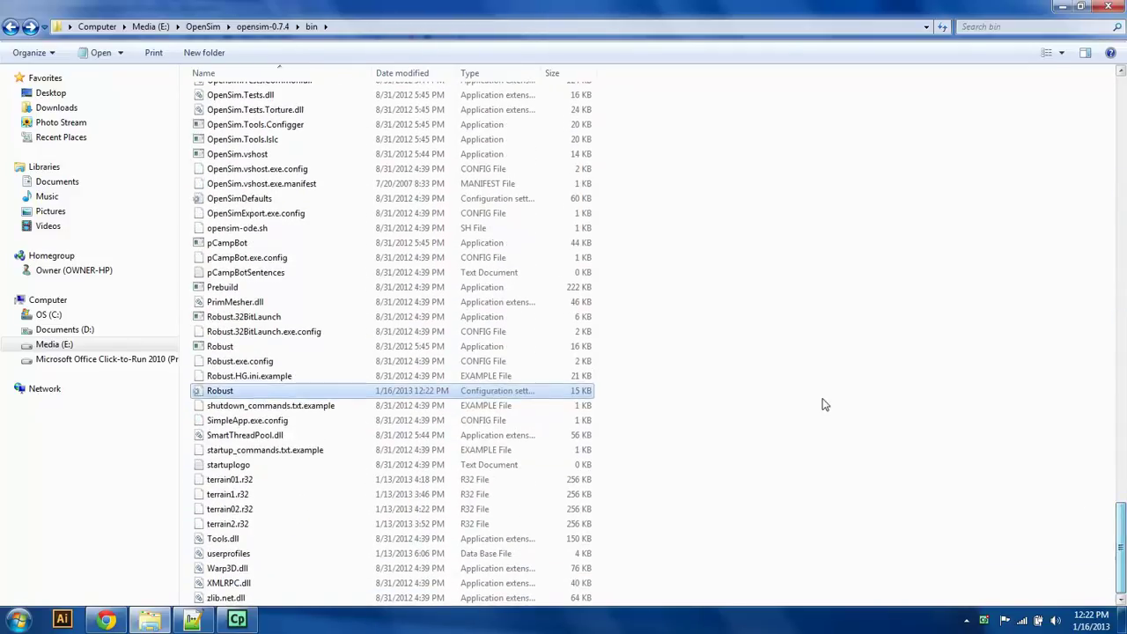
{"action": "left_click", "coordinate": [227, 350]}
{"action": "double_click", "coordinate": [227, 350]}
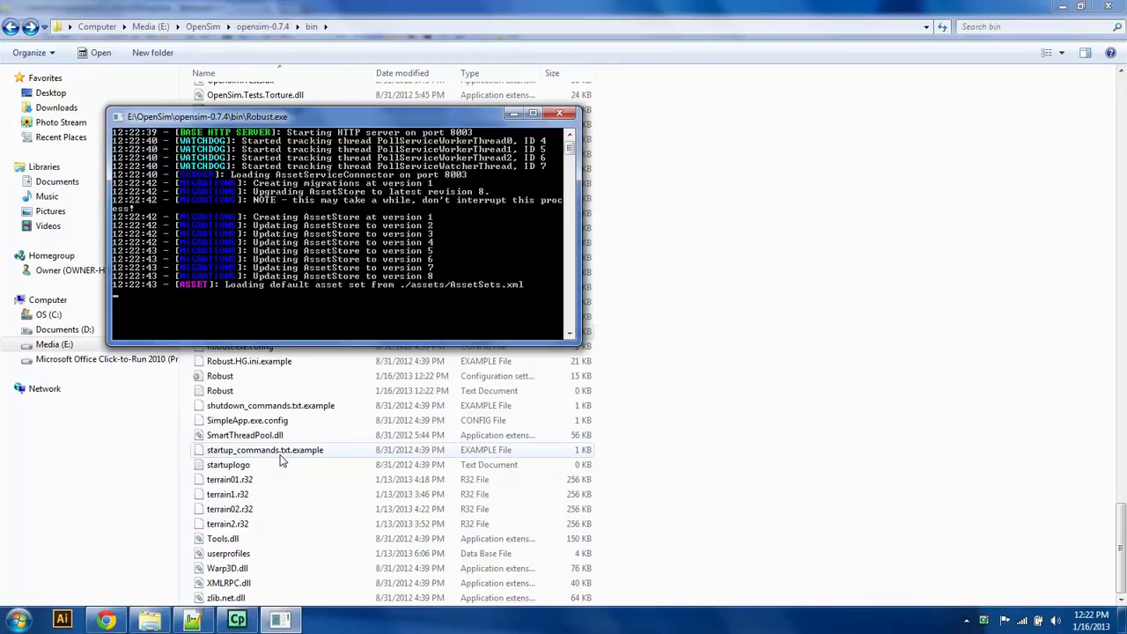
Step: Reload the robust database page in phpMyAdmin to list its new tables
{"action": "left_click", "coordinate": [105, 620]}
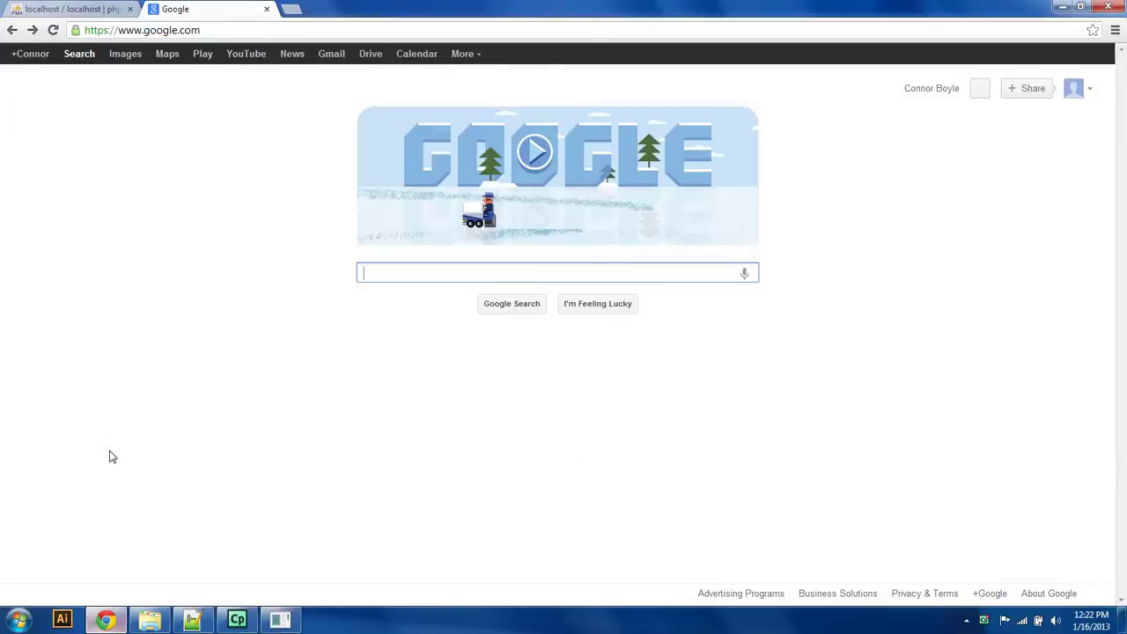
{"action": "left_click", "coordinate": [72, 10]}
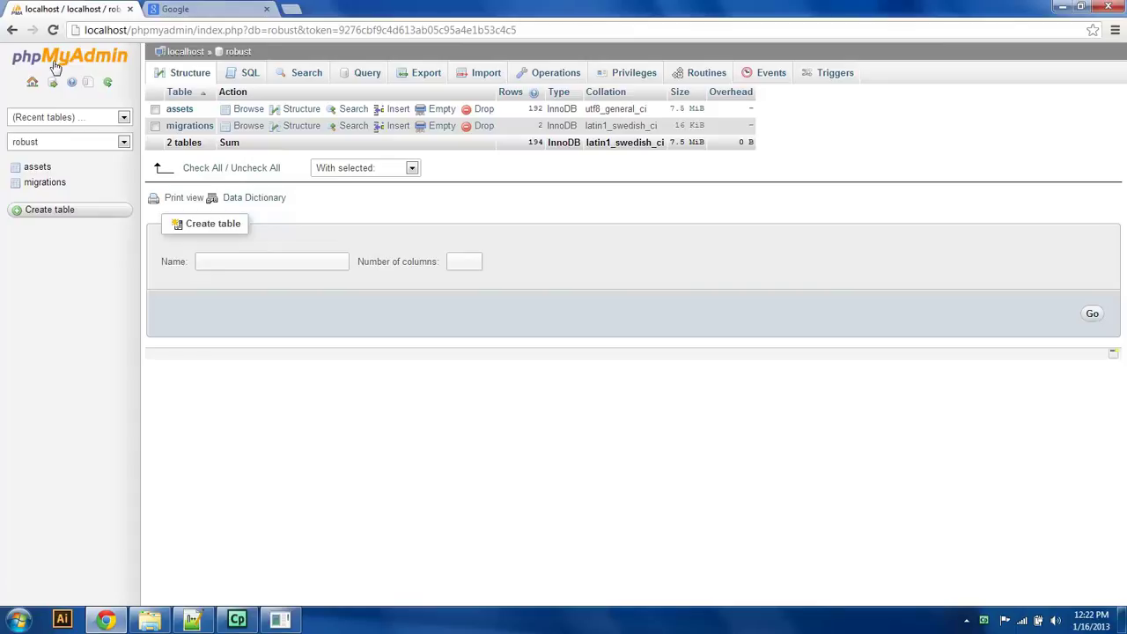
{"action": "left_click", "coordinate": [108, 84]}
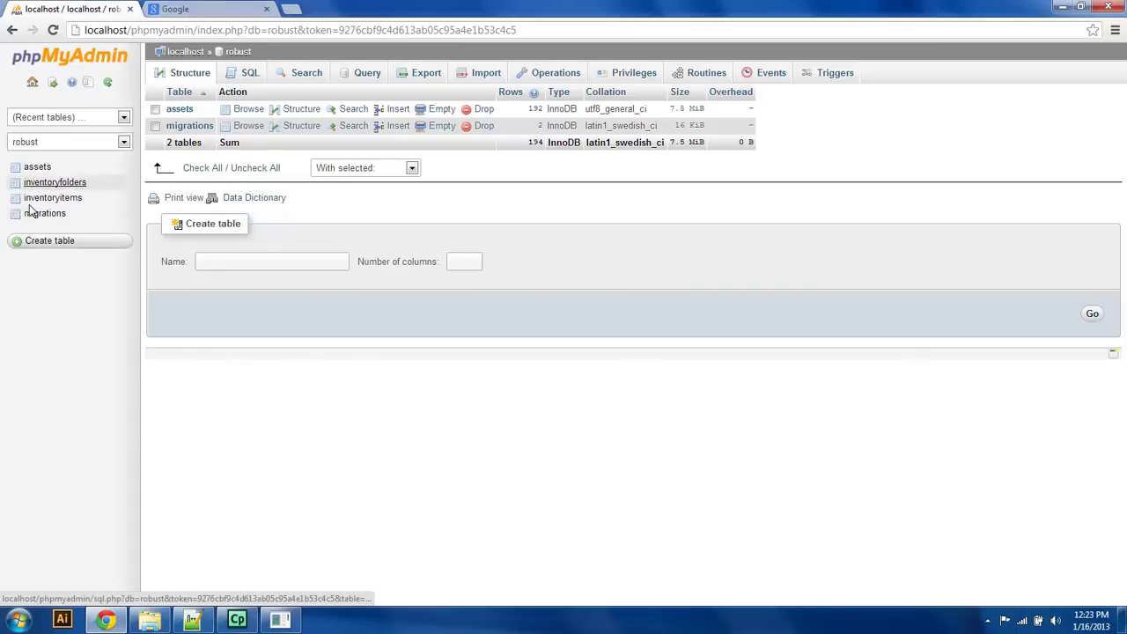
{"action": "left_click", "coordinate": [109, 84]}
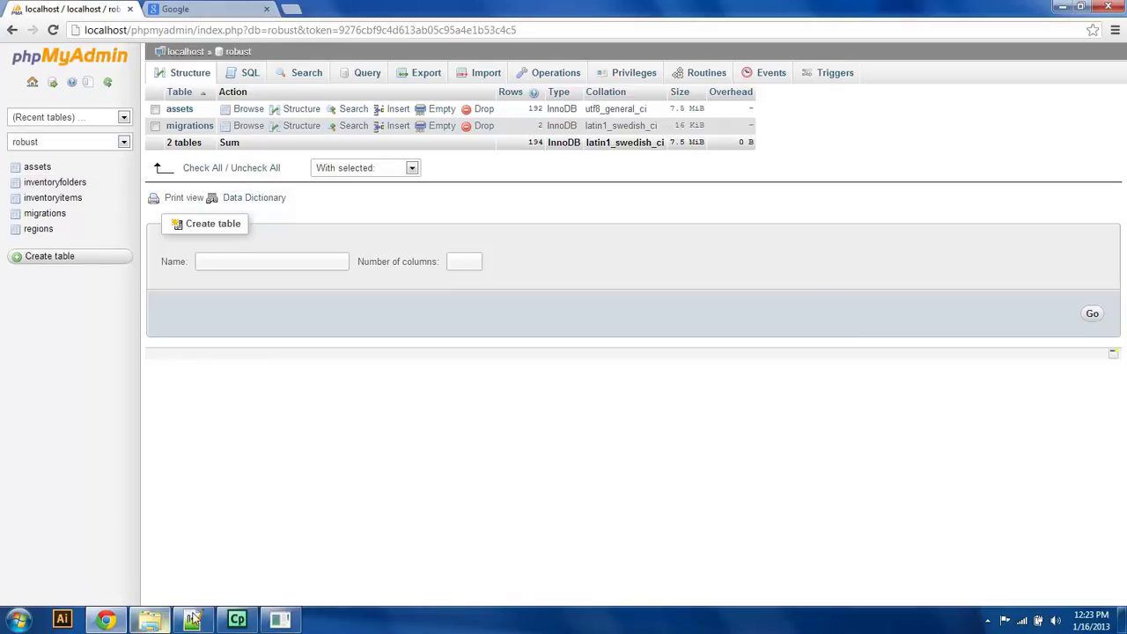
Step: Check the Robust console, then refresh the phpMyAdmin table list again
{"action": "right_click", "coordinate": [276, 620]}
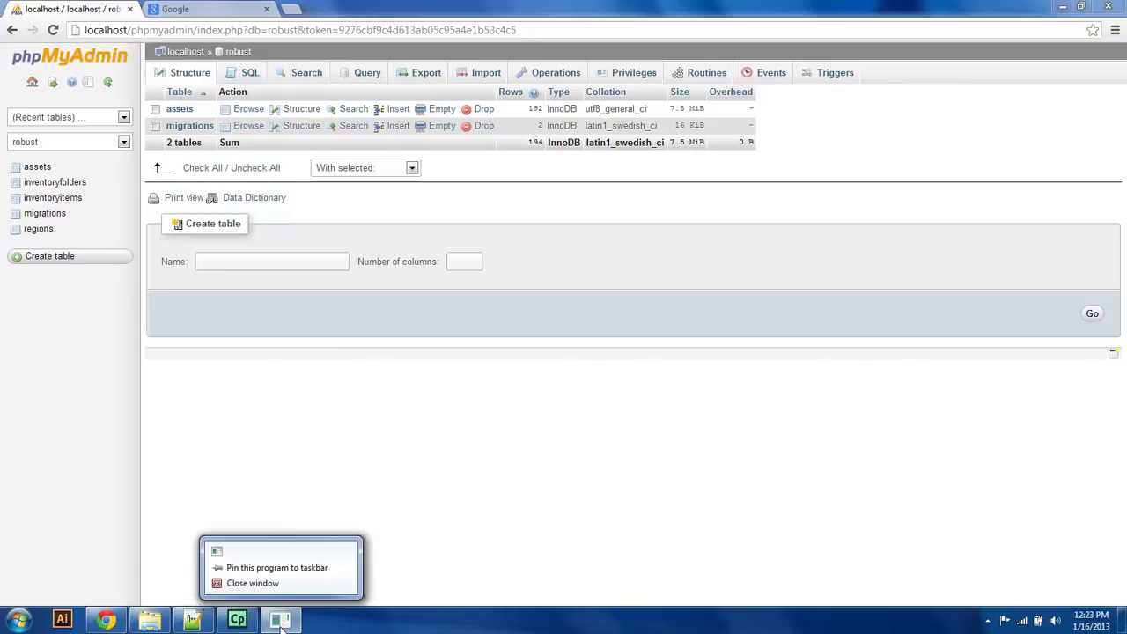
{"action": "left_click", "coordinate": [278, 621]}
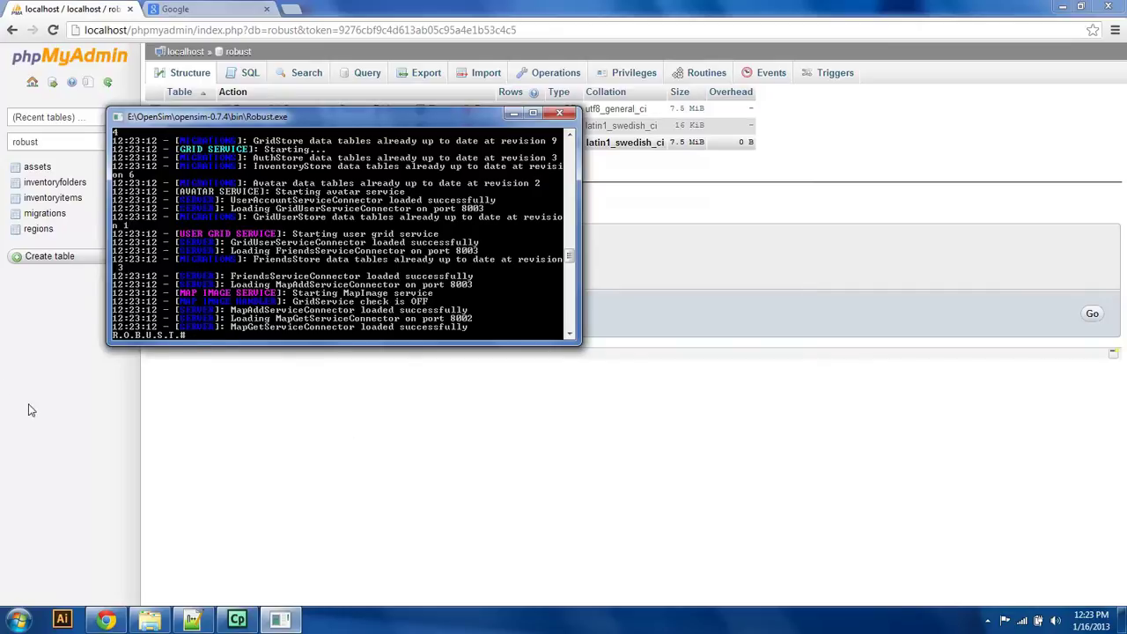
{"action": "left_click", "coordinate": [40, 376]}
{"action": "left_click", "coordinate": [109, 83]}
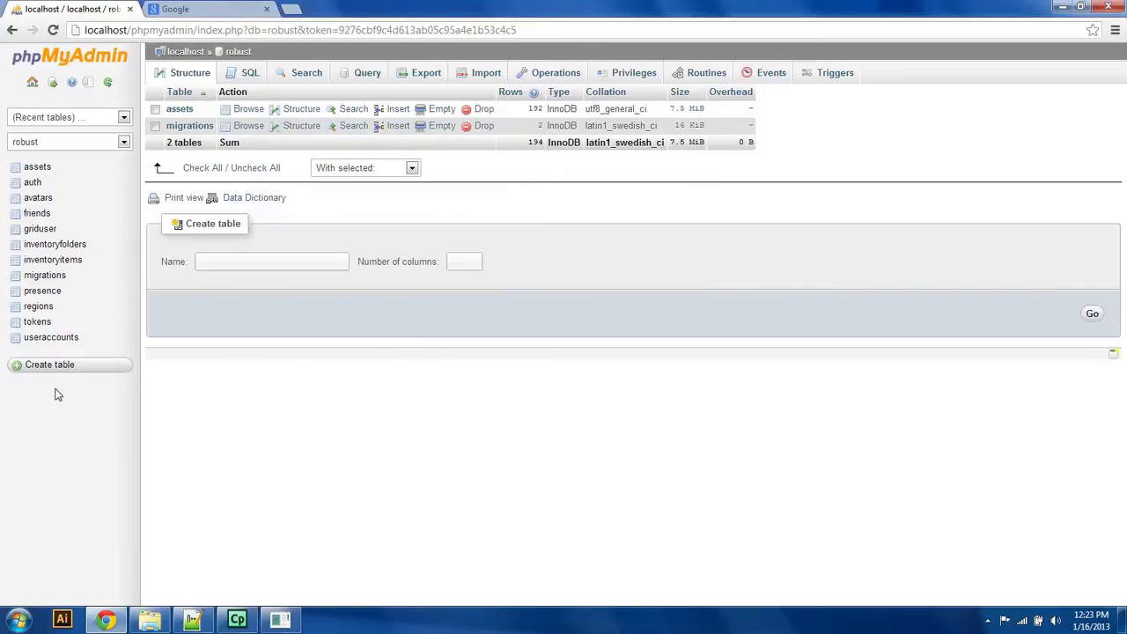
Step: Bring the opensim-0.7.4 bin folder window back to the front
{"action": "left_click", "coordinate": [282, 623]}
{"action": "left_click", "coordinate": [282, 623]}
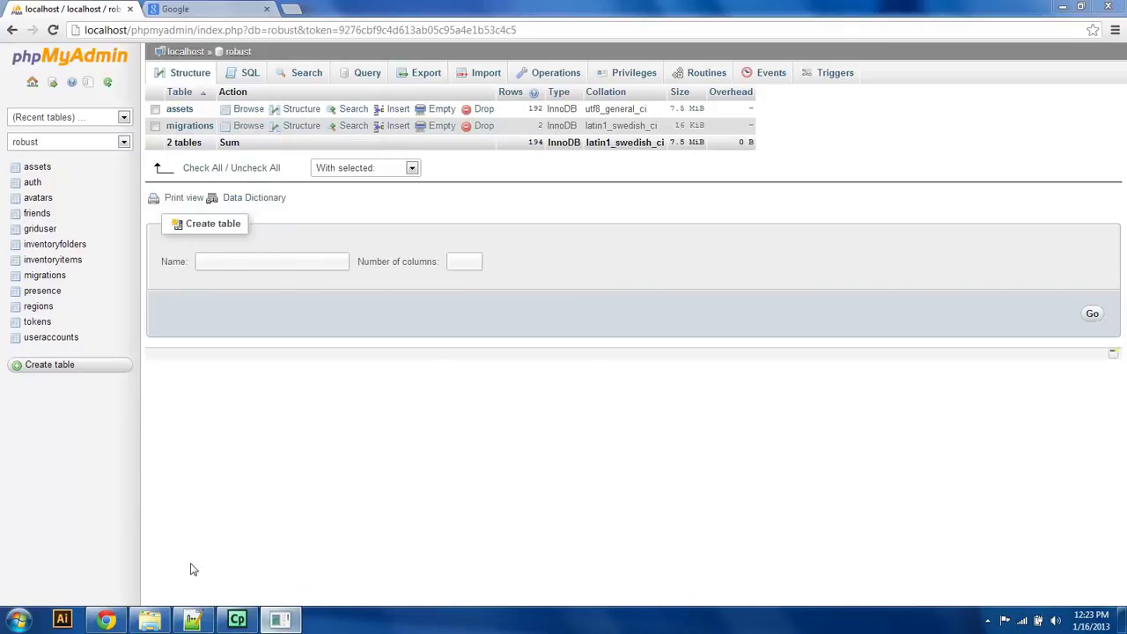
{"action": "left_click", "coordinate": [159, 623]}
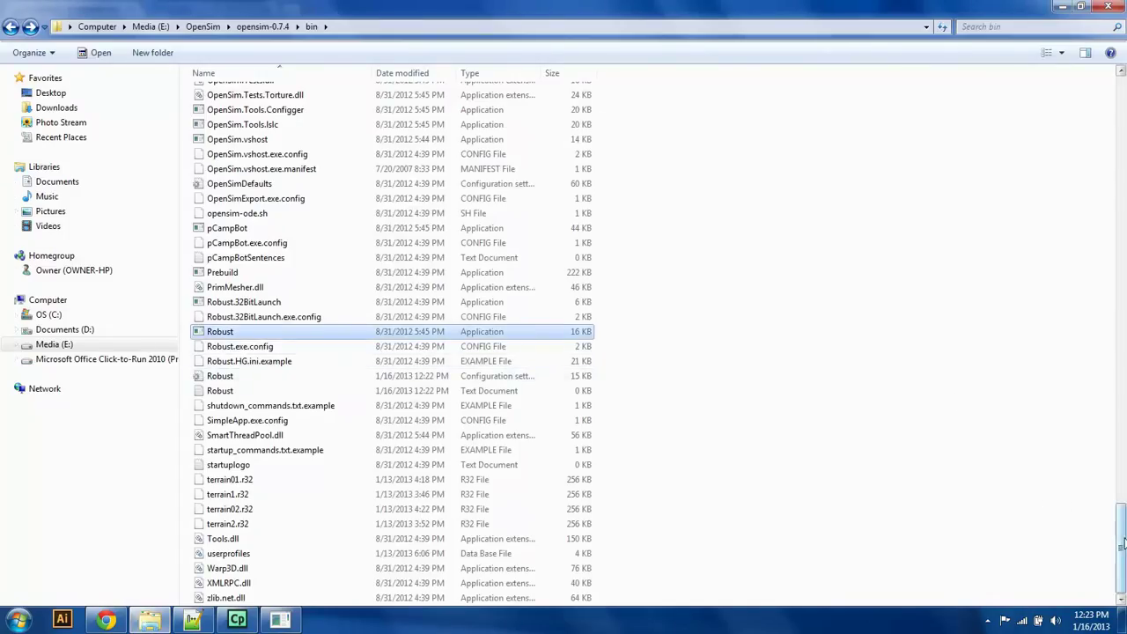
Step: Start OpenSim.32BitLaunch with default estate answers and confirm Test Region registered in Robust
{"action": "left_click_drag", "start_coordinate": [1116, 528], "coordinate": [1120, 276]}
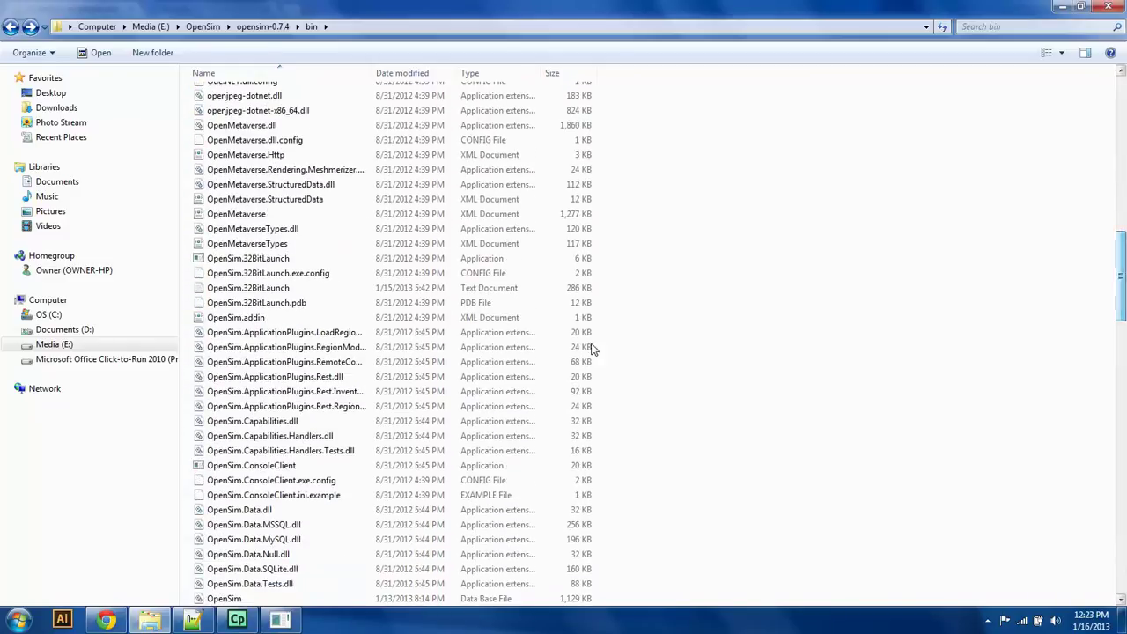
{"action": "double_click", "coordinate": [288, 259]}
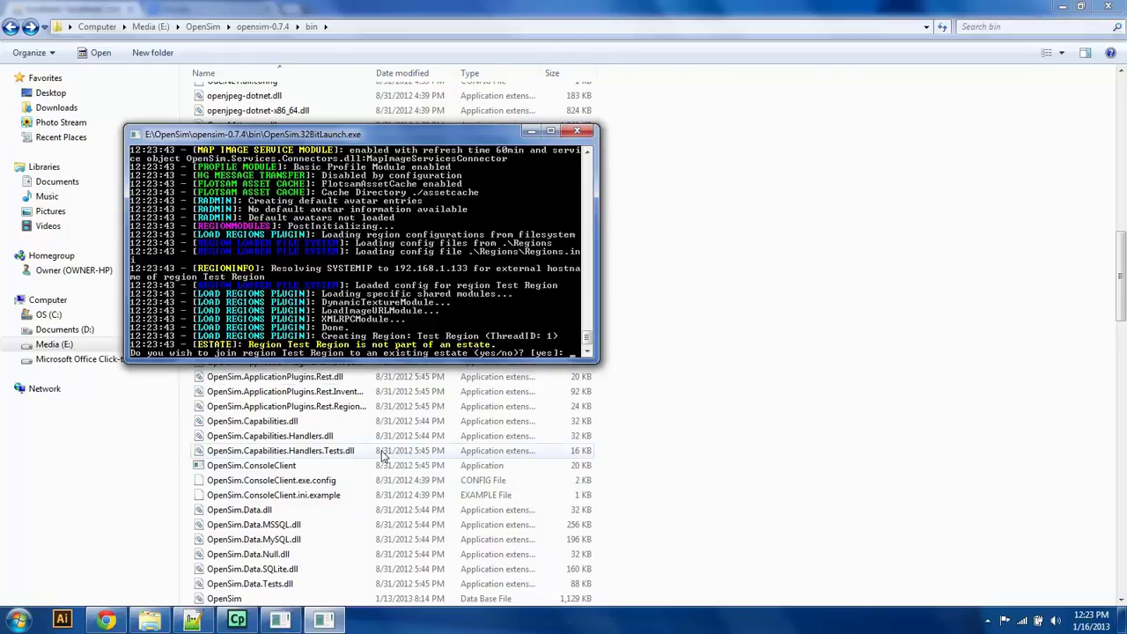
{"action": "key", "text": "Return"}
{"action": "key", "text": "Return"}
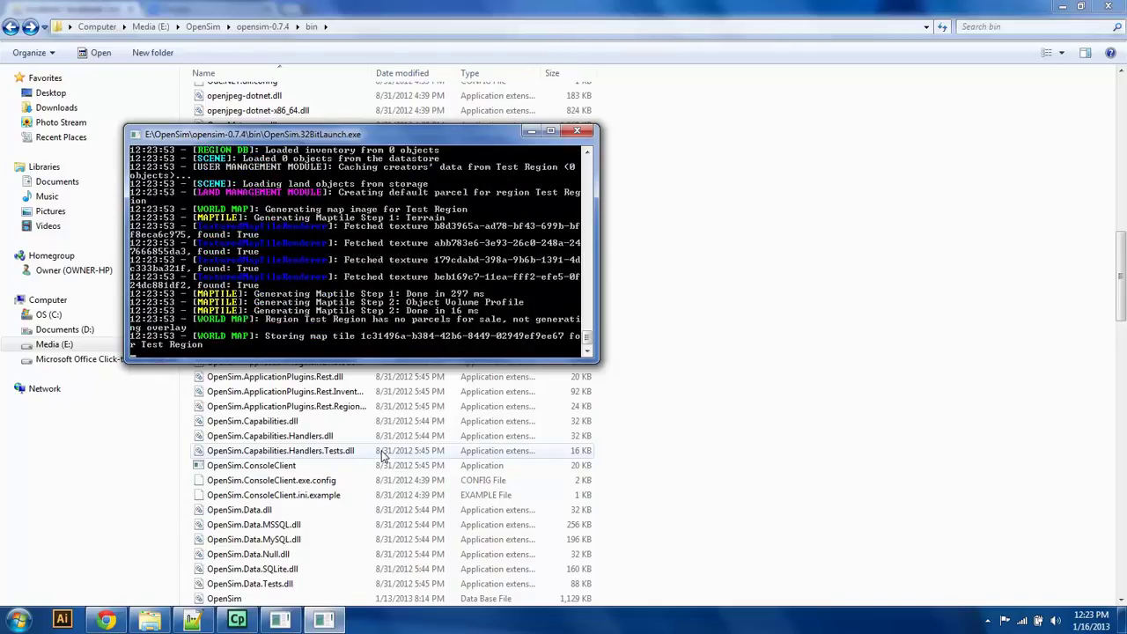
{"action": "left_click", "coordinate": [280, 620]}
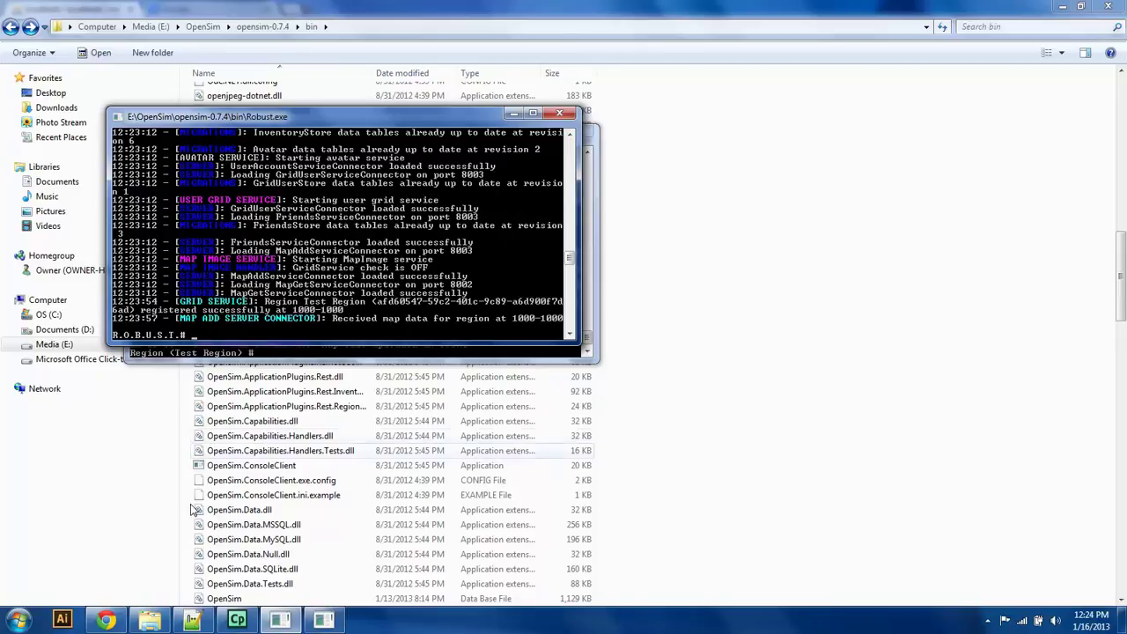
Step: Show the desktop and launch Firestorm Viewer from its desktop shortcut
{"action": "key", "text": "super+d"}
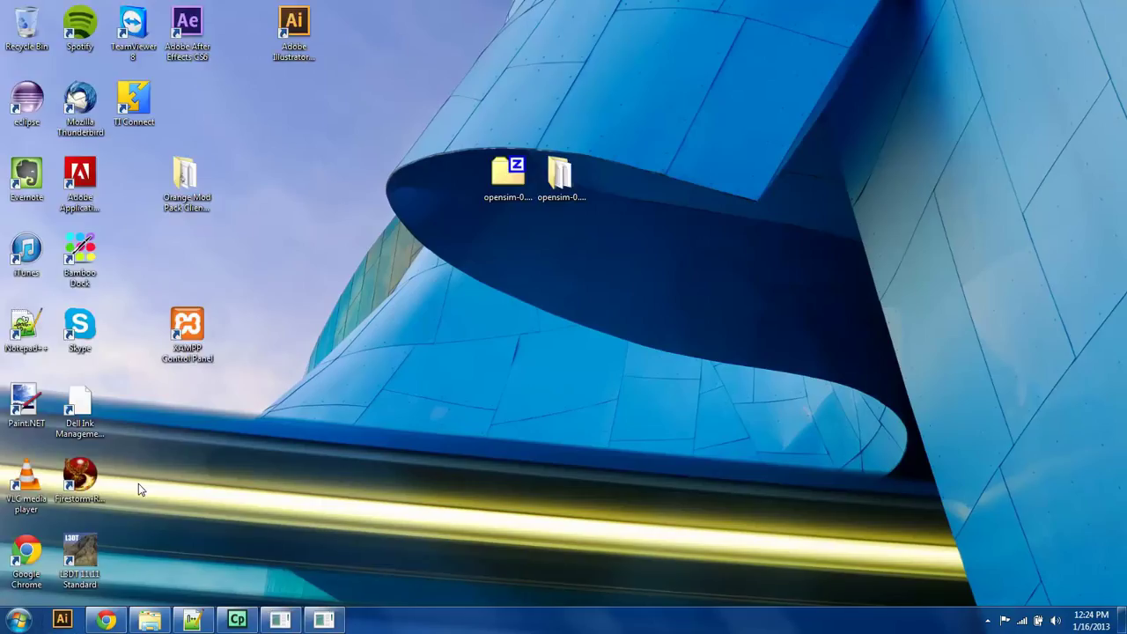
{"action": "left_click", "coordinate": [89, 473]}
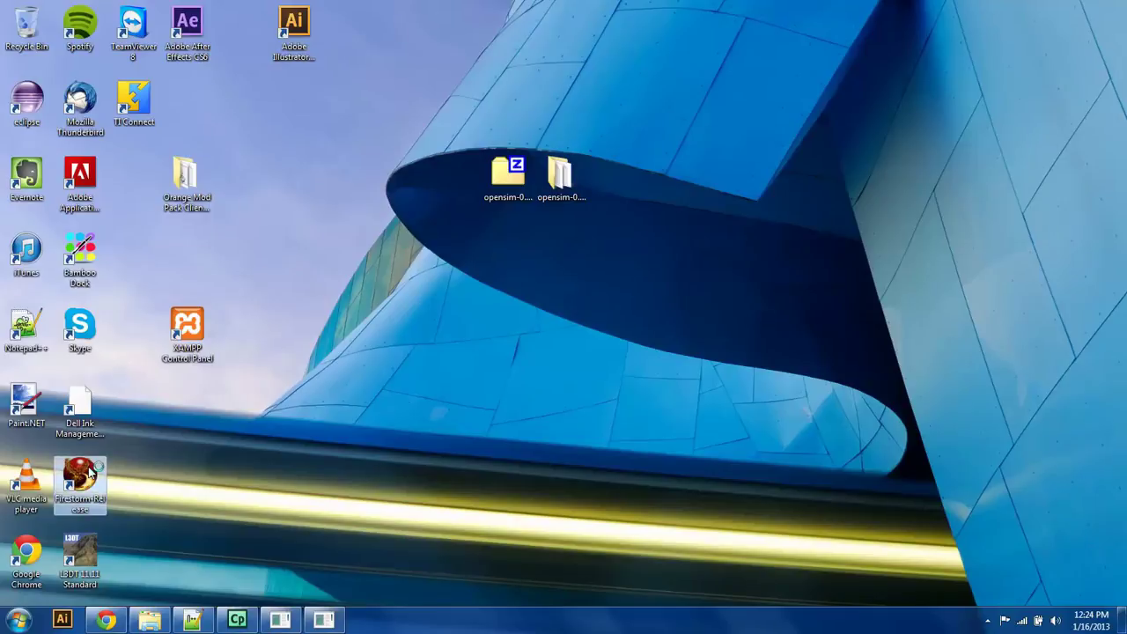
{"action": "double_click", "coordinate": [89, 473]}
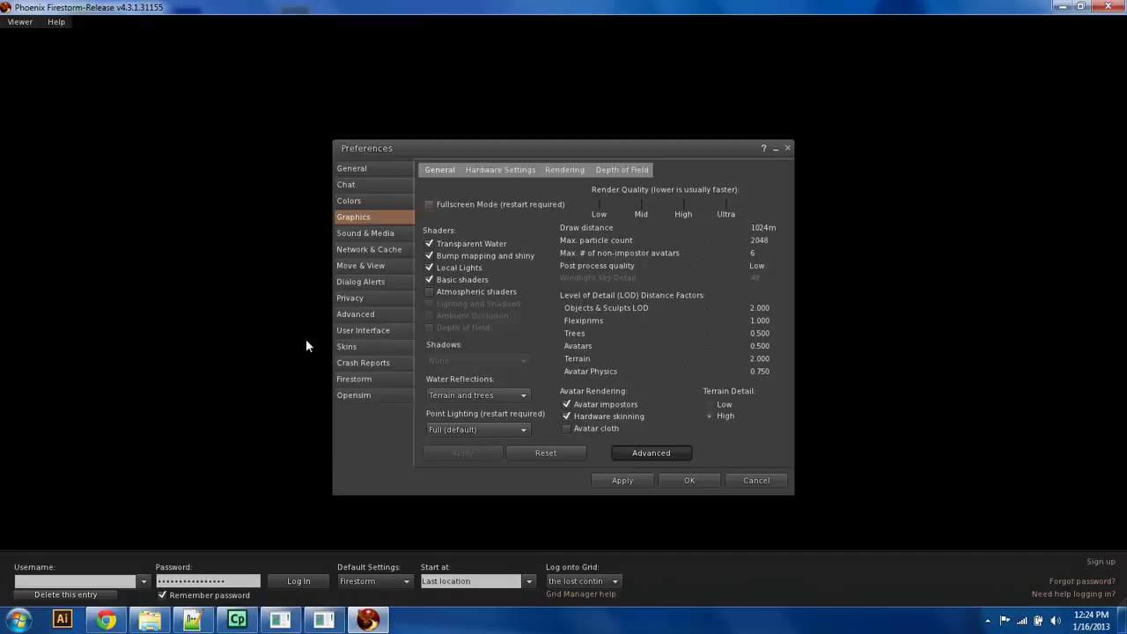
Step: Add the local grid 127.0.0.1:8002 in Firestorm's OpenSim grid settings
{"action": "left_click", "coordinate": [360, 398]}
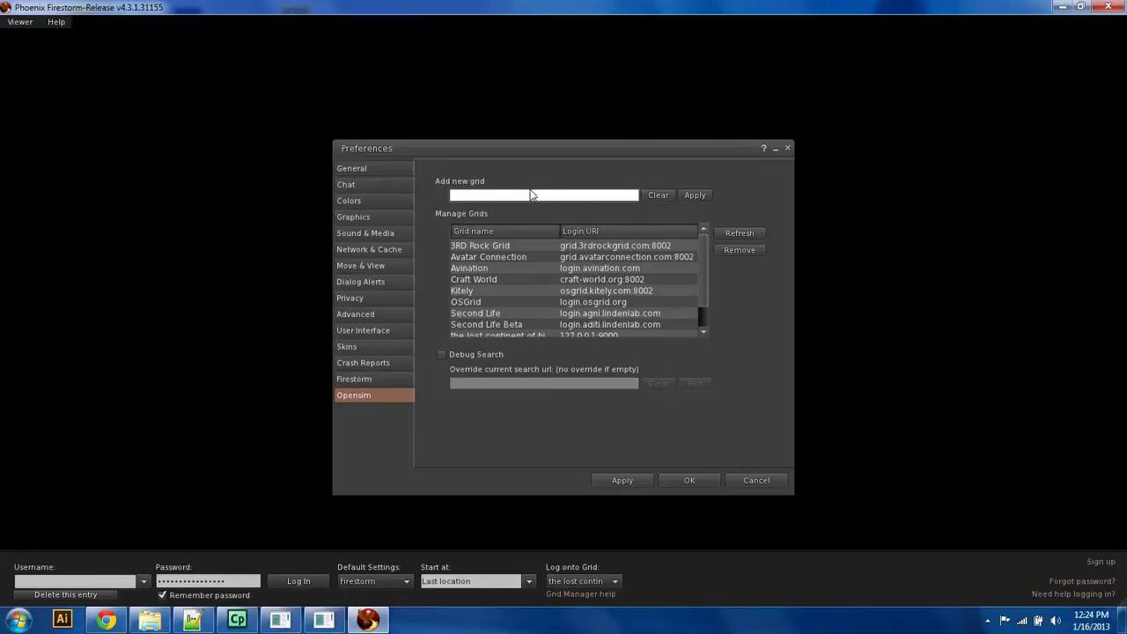
{"action": "type", "text": "127.0.0.1:8002"}
{"action": "left_click", "coordinate": [700, 196]}
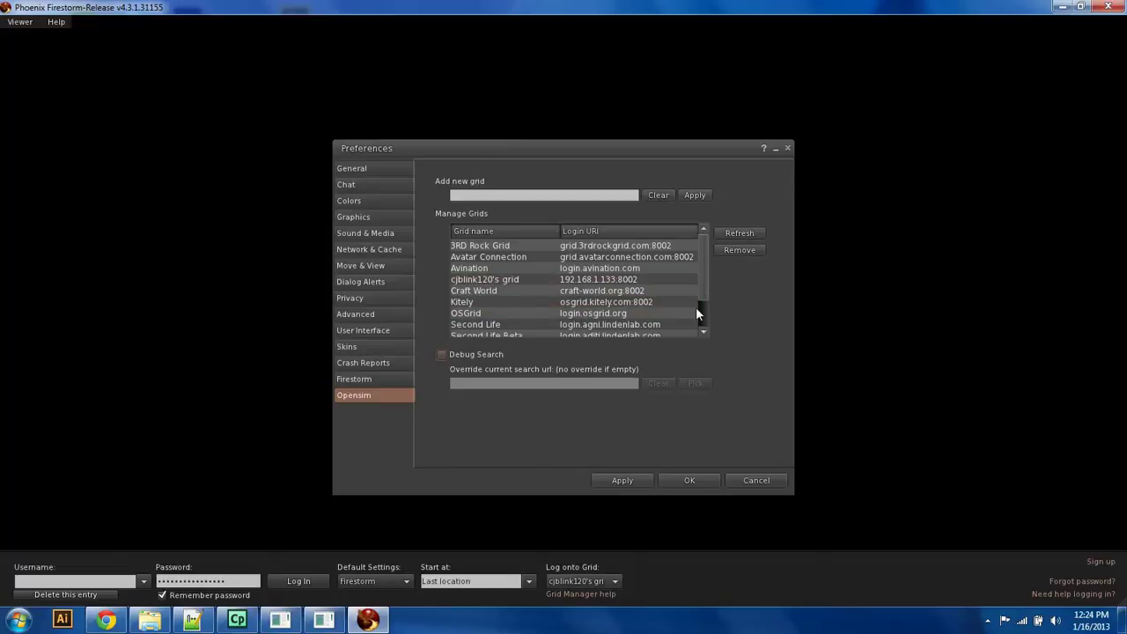
Step: Remove the old 127.0.0.1:9000 grid from the grid list and confirm
{"action": "left_click", "coordinate": [708, 276]}
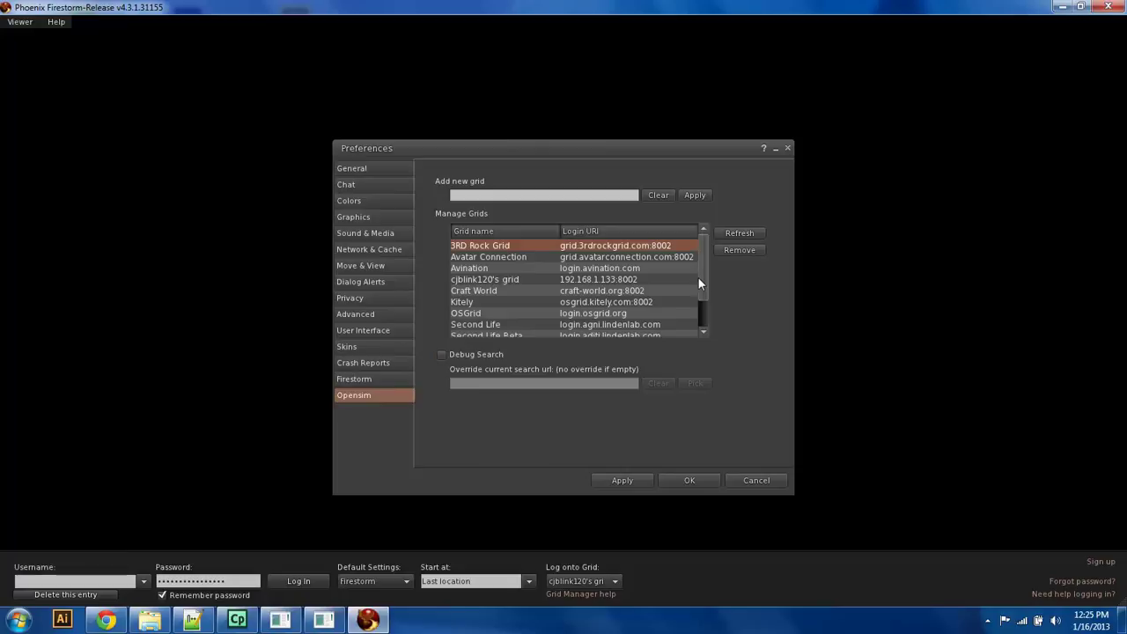
{"action": "left_click_drag", "start_coordinate": [701, 275], "coordinate": [711, 342]}
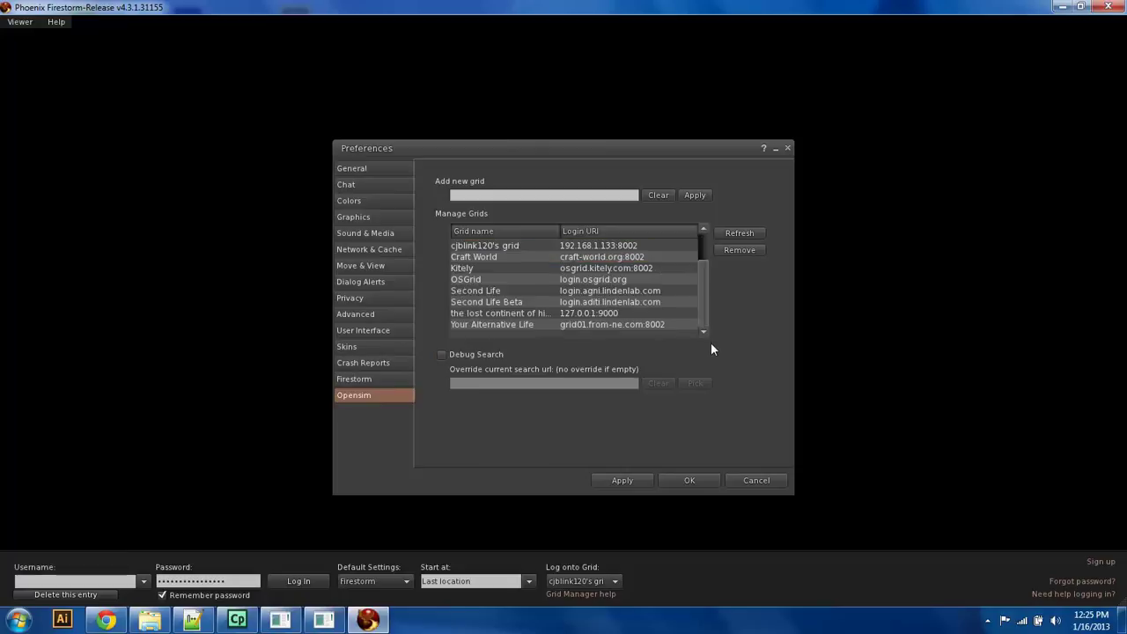
{"action": "left_click", "coordinate": [597, 311]}
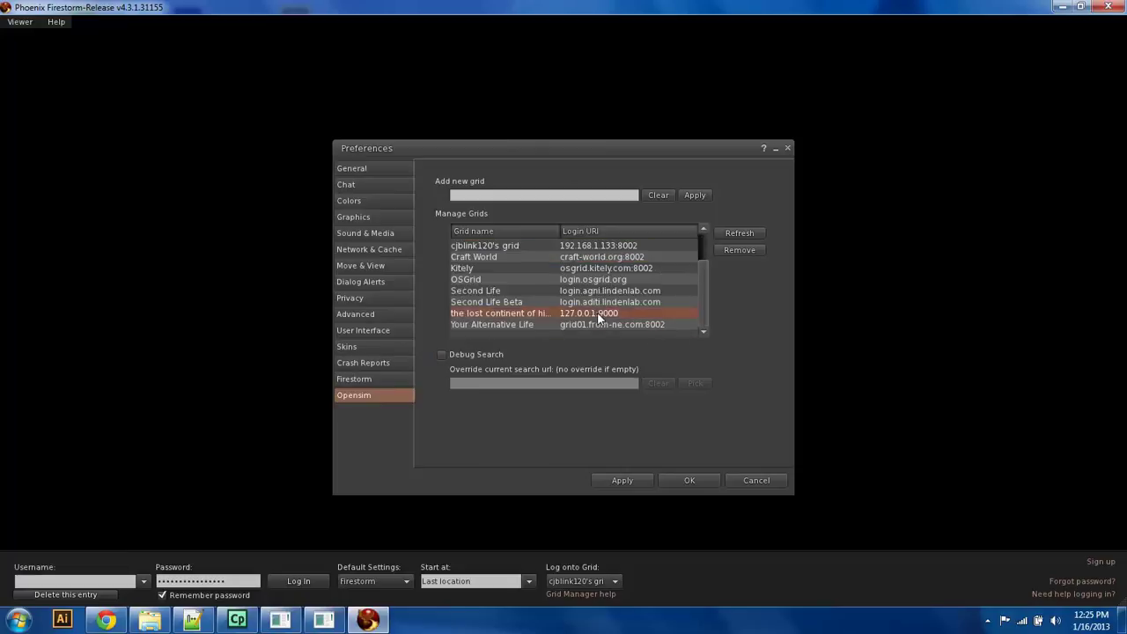
{"action": "left_click", "coordinate": [744, 252]}
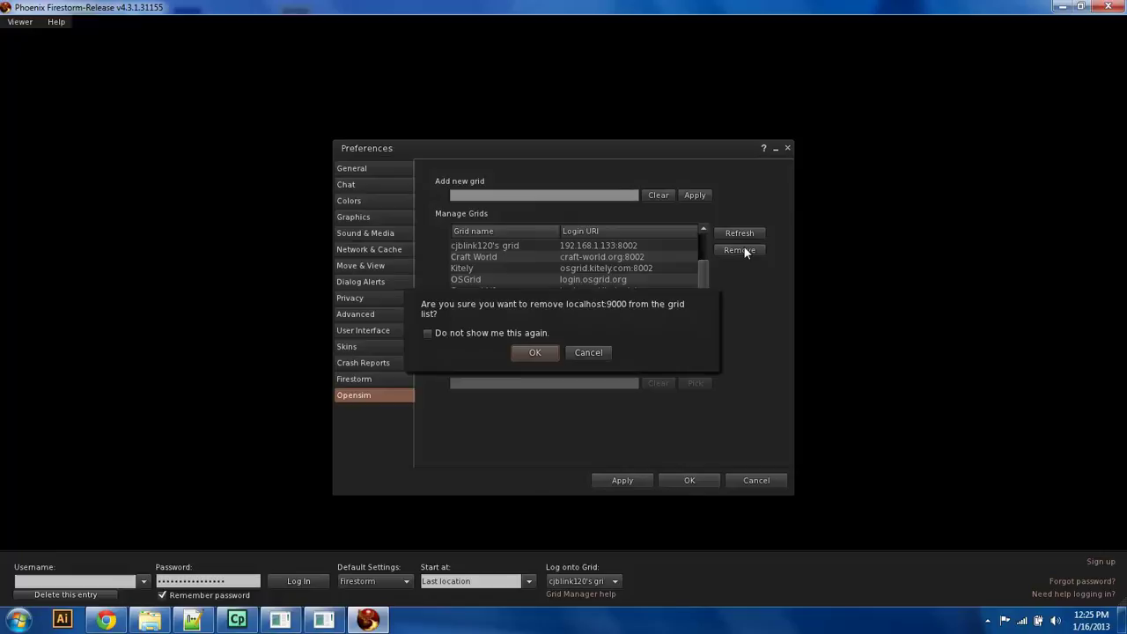
{"action": "left_click", "coordinate": [534, 352]}
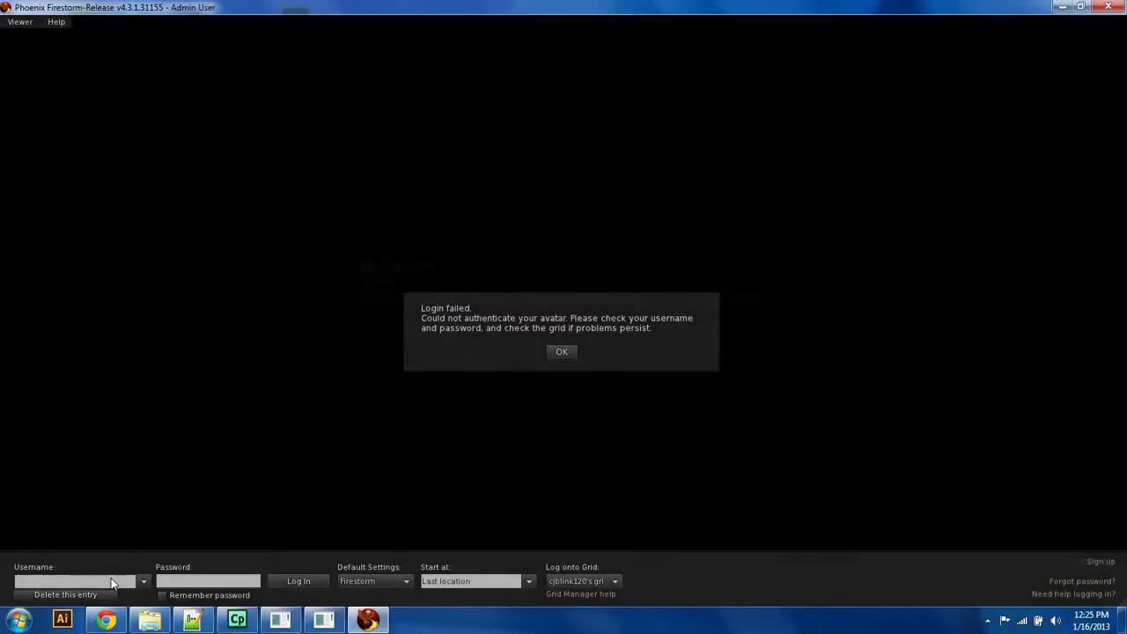
Step: Dismiss the login failure and check the OpenSim and Robust consoles for the refusal
{"action": "left_click", "coordinate": [562, 352]}
{"action": "left_click", "coordinate": [324, 620]}
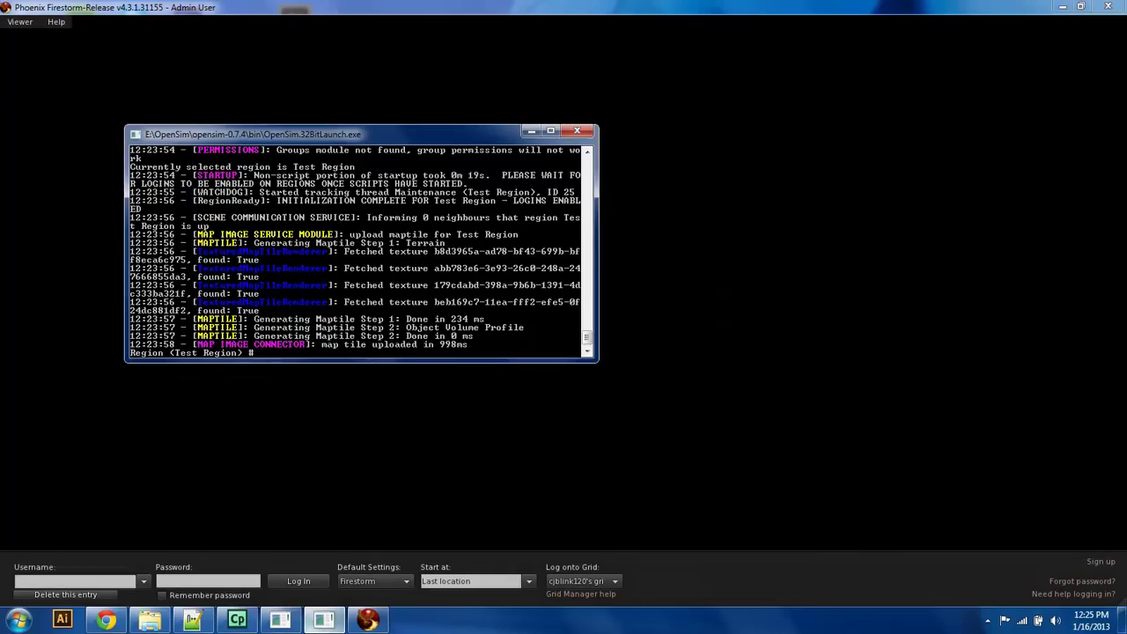
{"action": "left_click", "coordinate": [280, 620]}
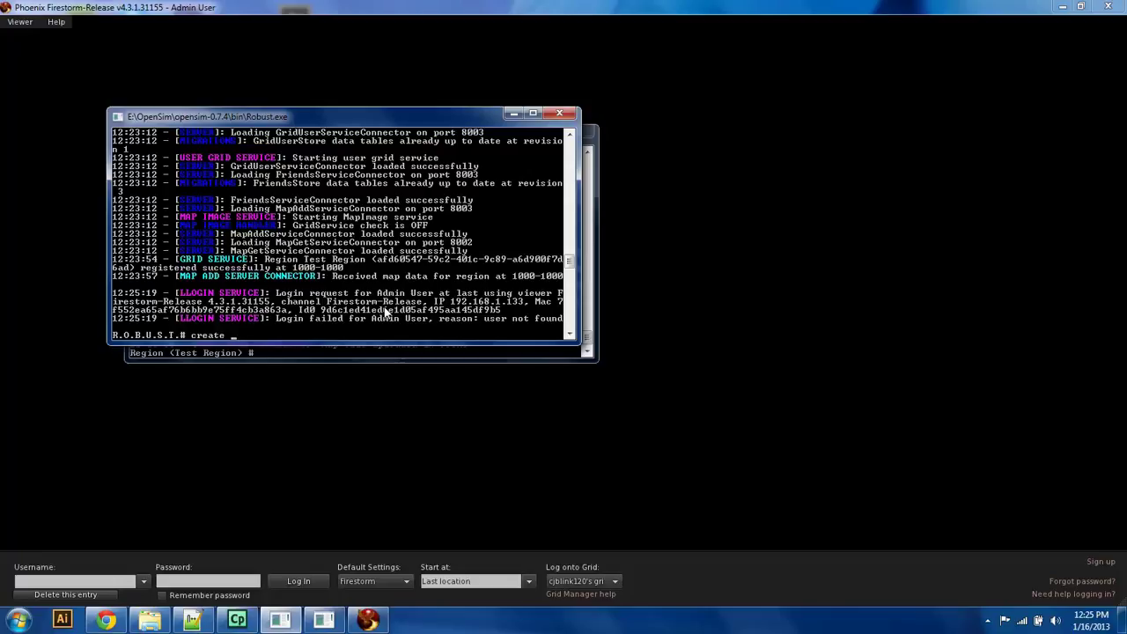
Step: Create user 'Admin User' in Robust with a password, default email and default user ID
{"action": "type", "text": "user Admin User"}
{"action": "key", "text": "Return"}
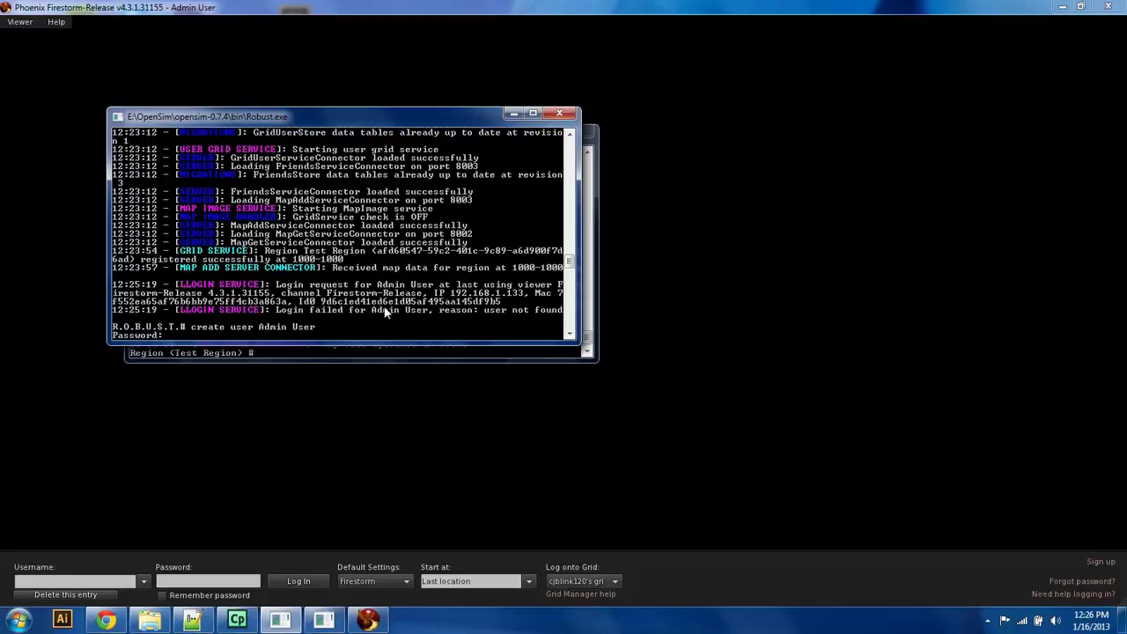
{"action": "type", "text": "p"}
{"action": "key", "text": "BackSpace"}
{"action": "type", "text": "admin"}
{"action": "key", "text": "Return"}
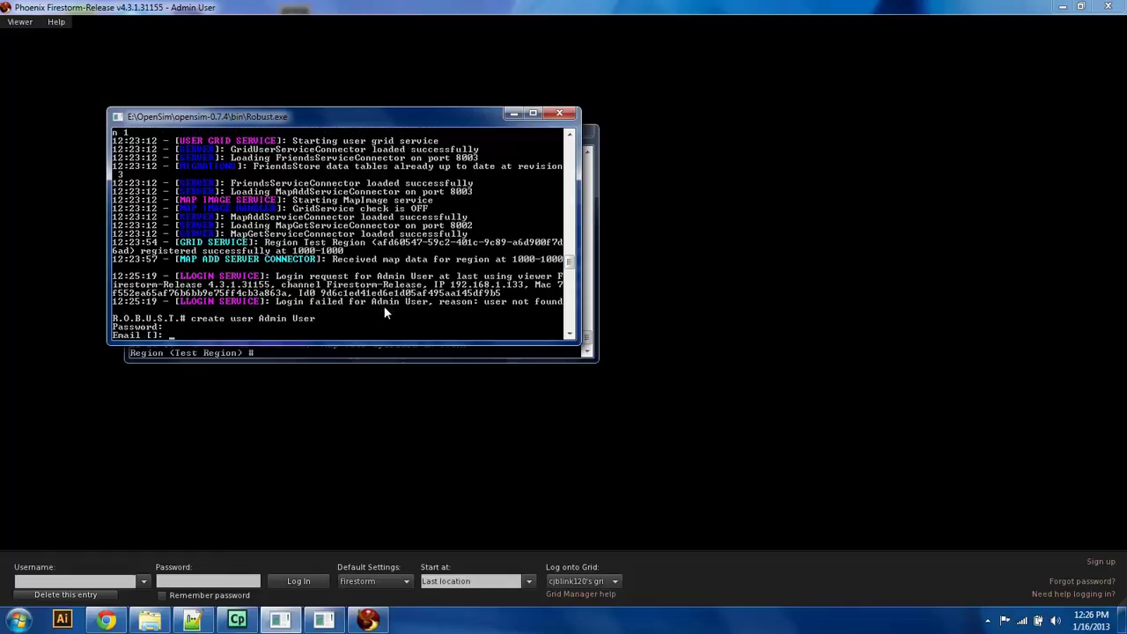
{"action": "key", "text": "Return"}
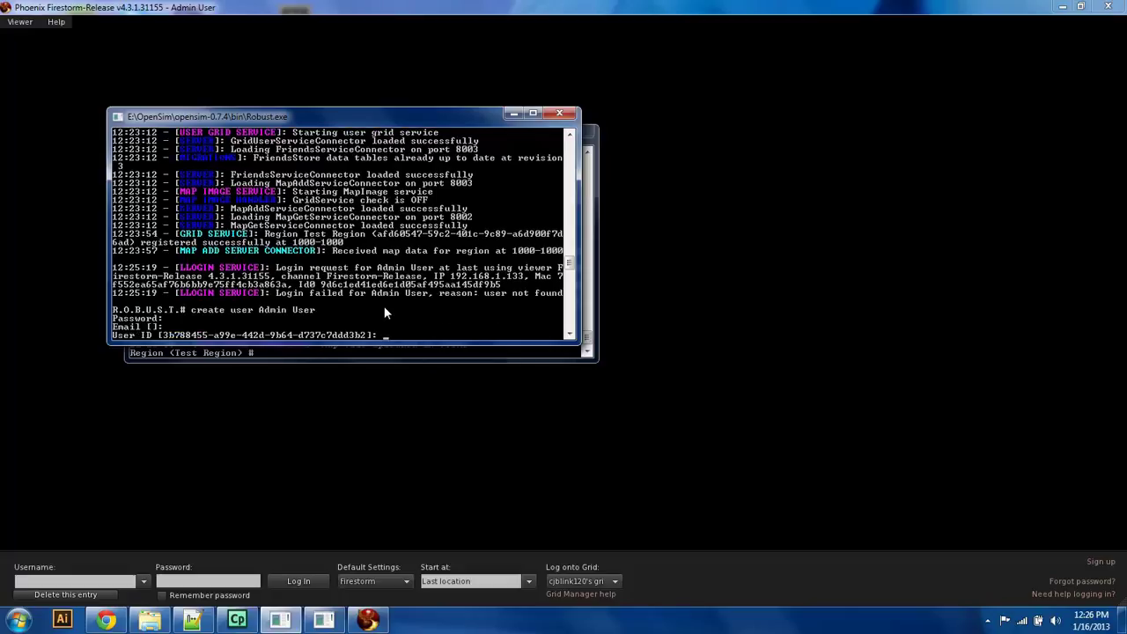
{"action": "key", "text": "Return"}
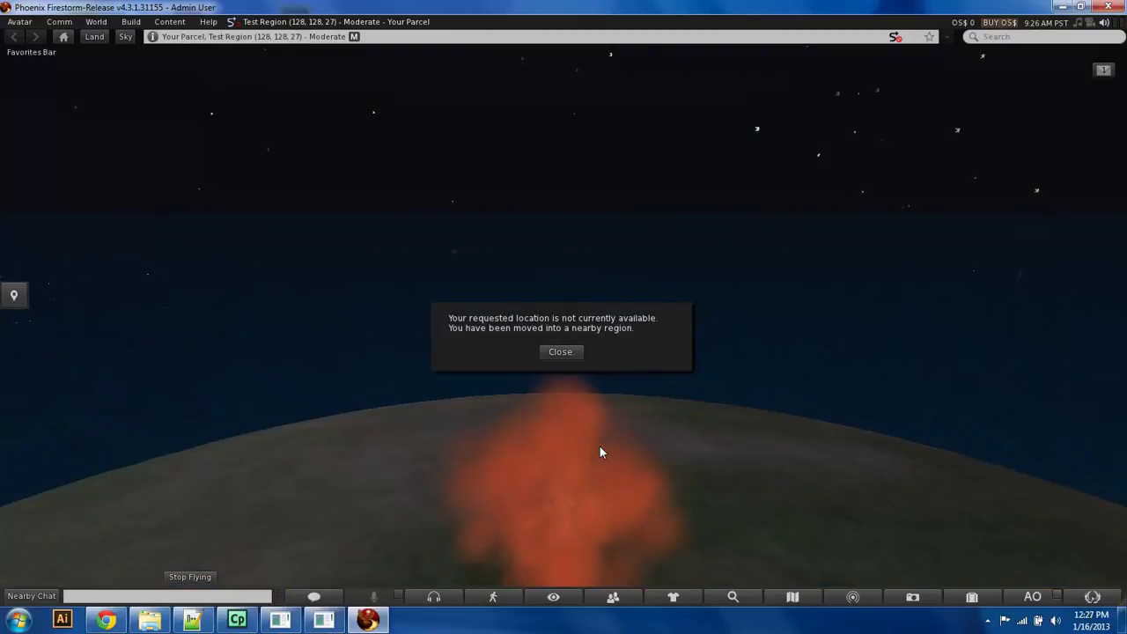
Step: Close the location notice and turn the avatar left to look around Test Region
{"action": "left_click", "coordinate": [561, 353]}
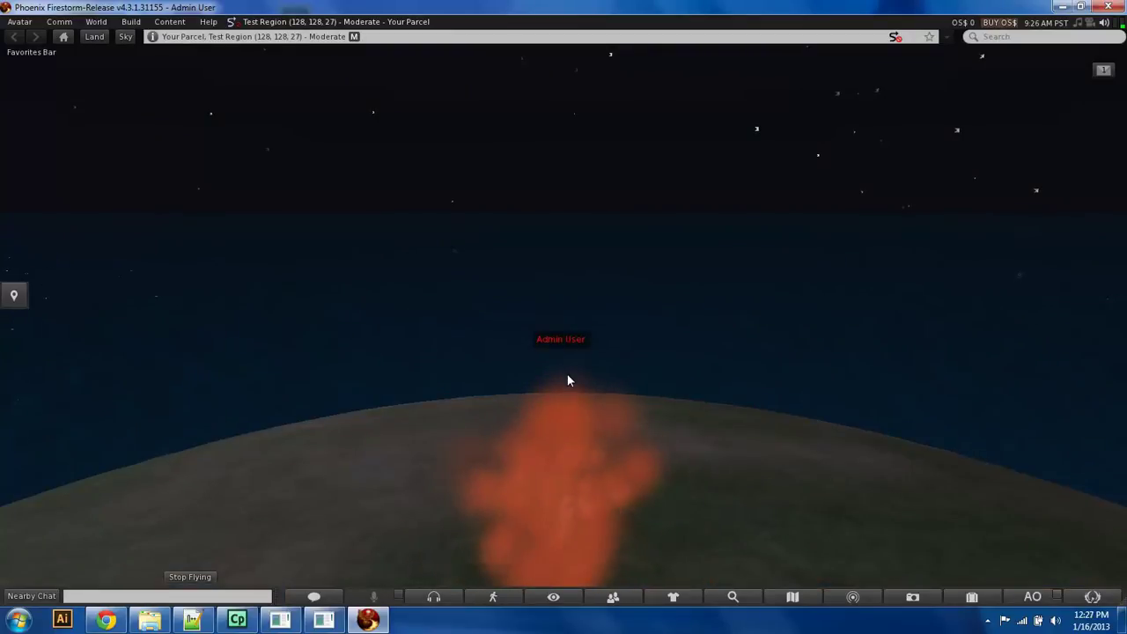
{"action": "key", "text": "Left"}
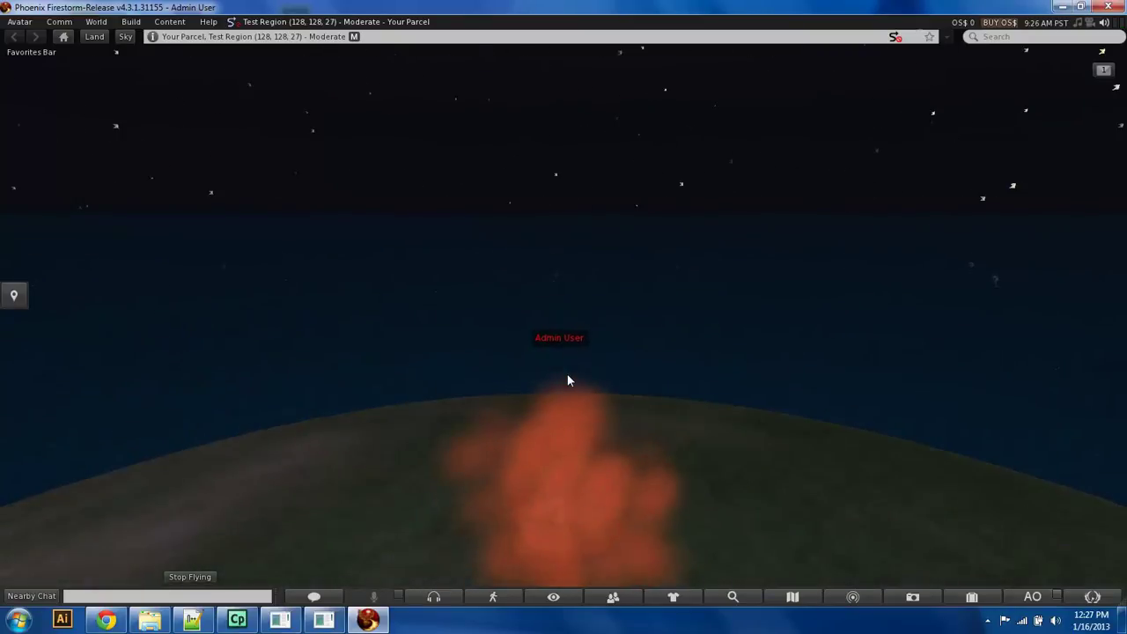
{"action": "key", "text": "Left"}
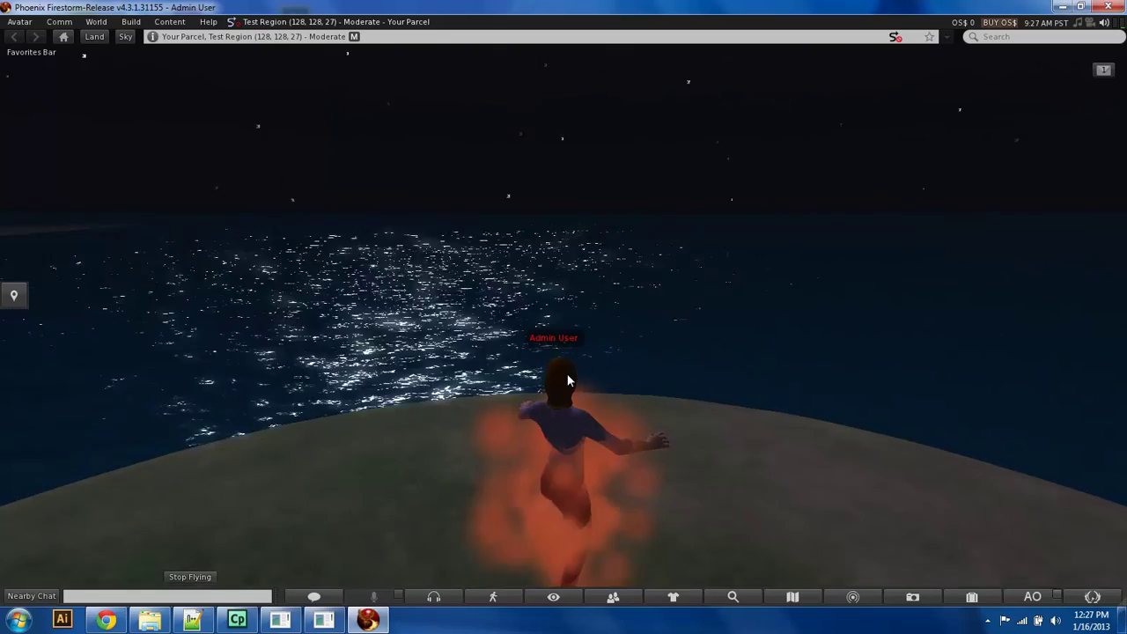
{"action": "key", "text": "Left"}
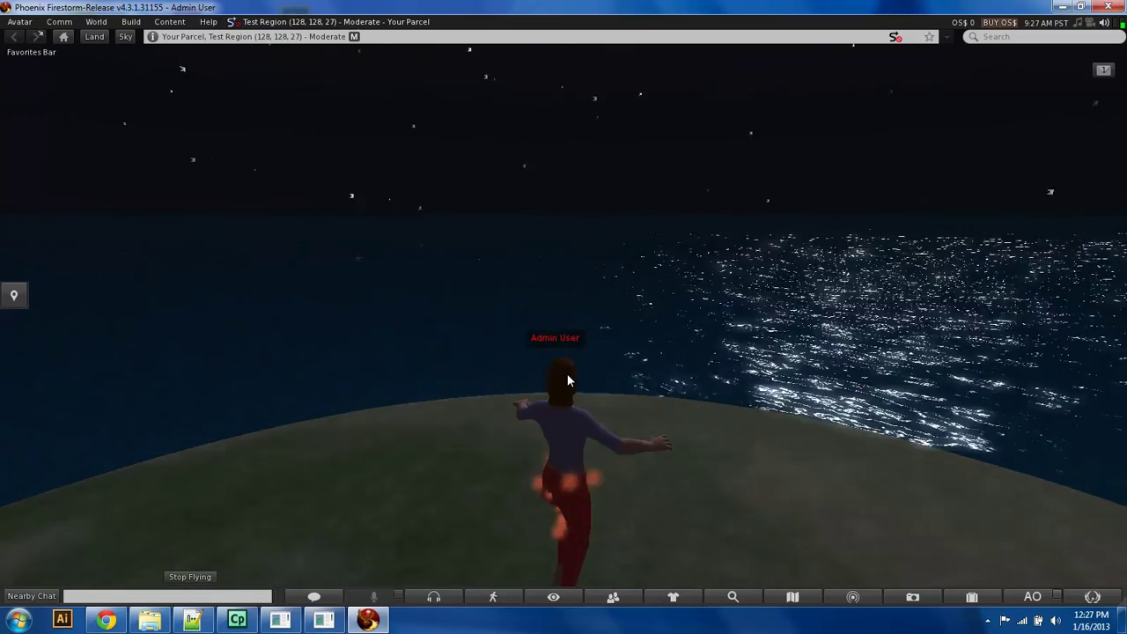